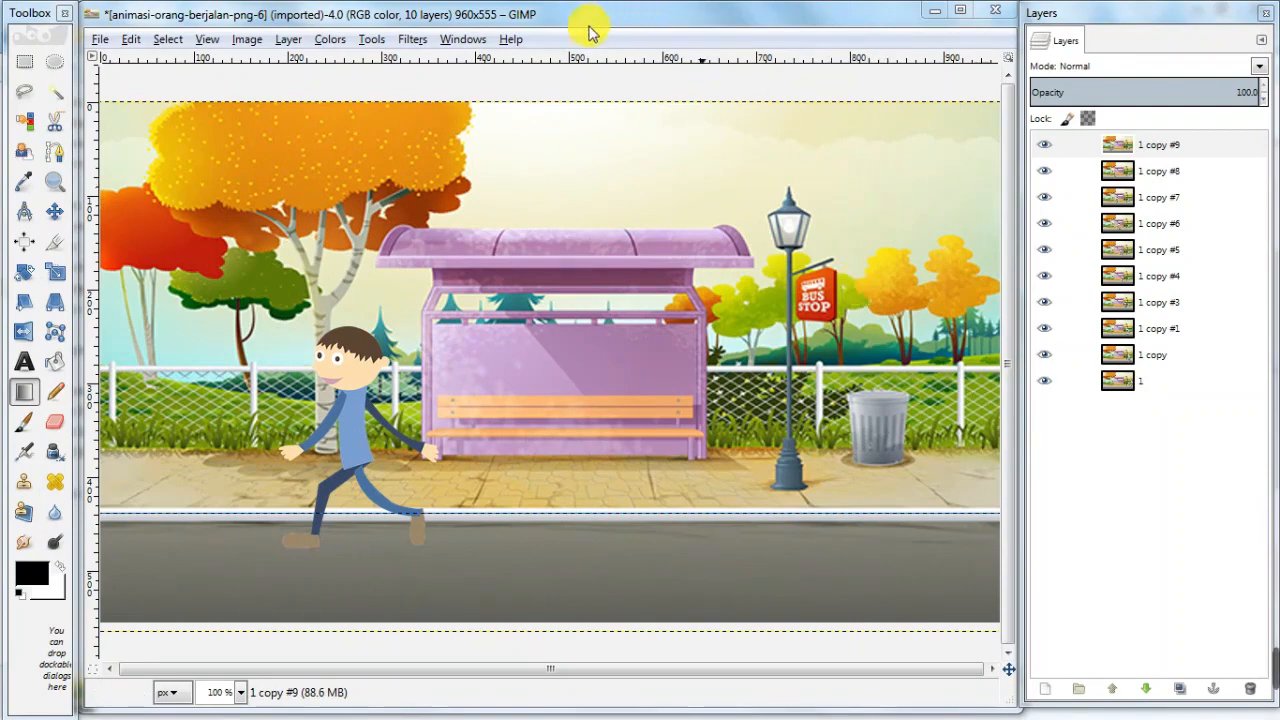
- Open the animation playback of the ten-frame walking animation and maximise its window
{"action": "left_click", "coordinate": [417, 42]}
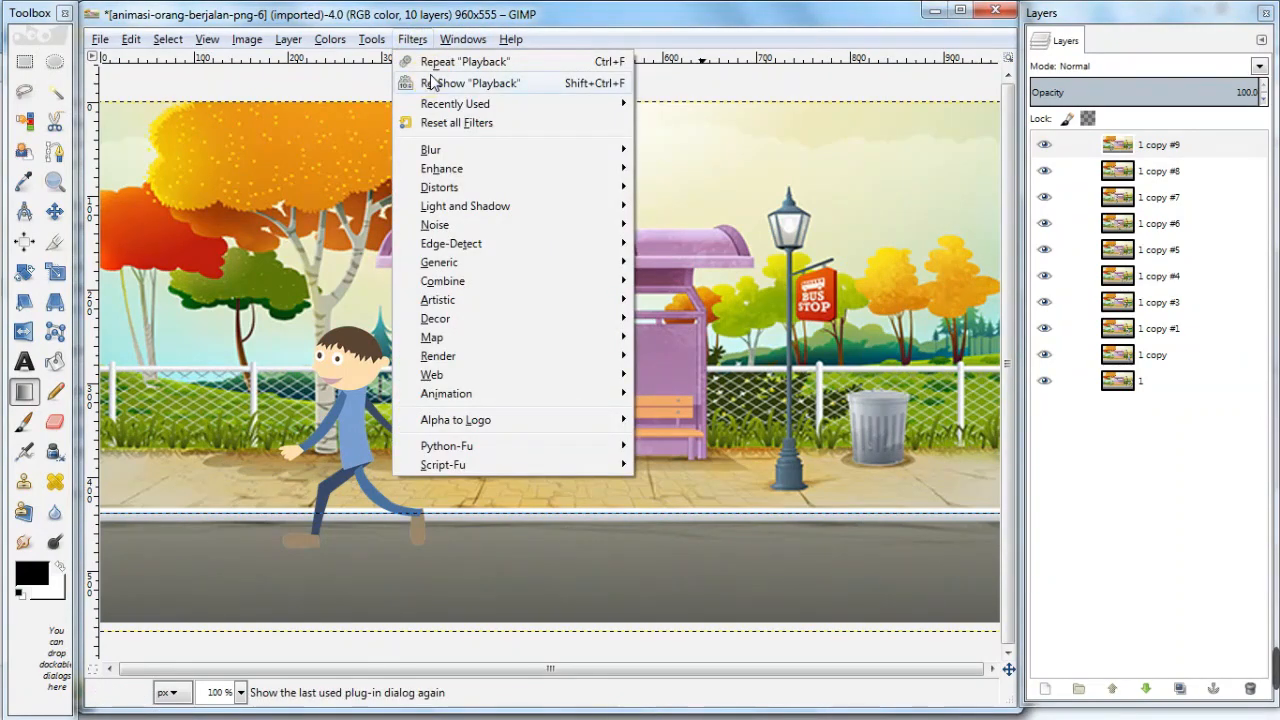
{"action": "left_click", "coordinate": [437, 62]}
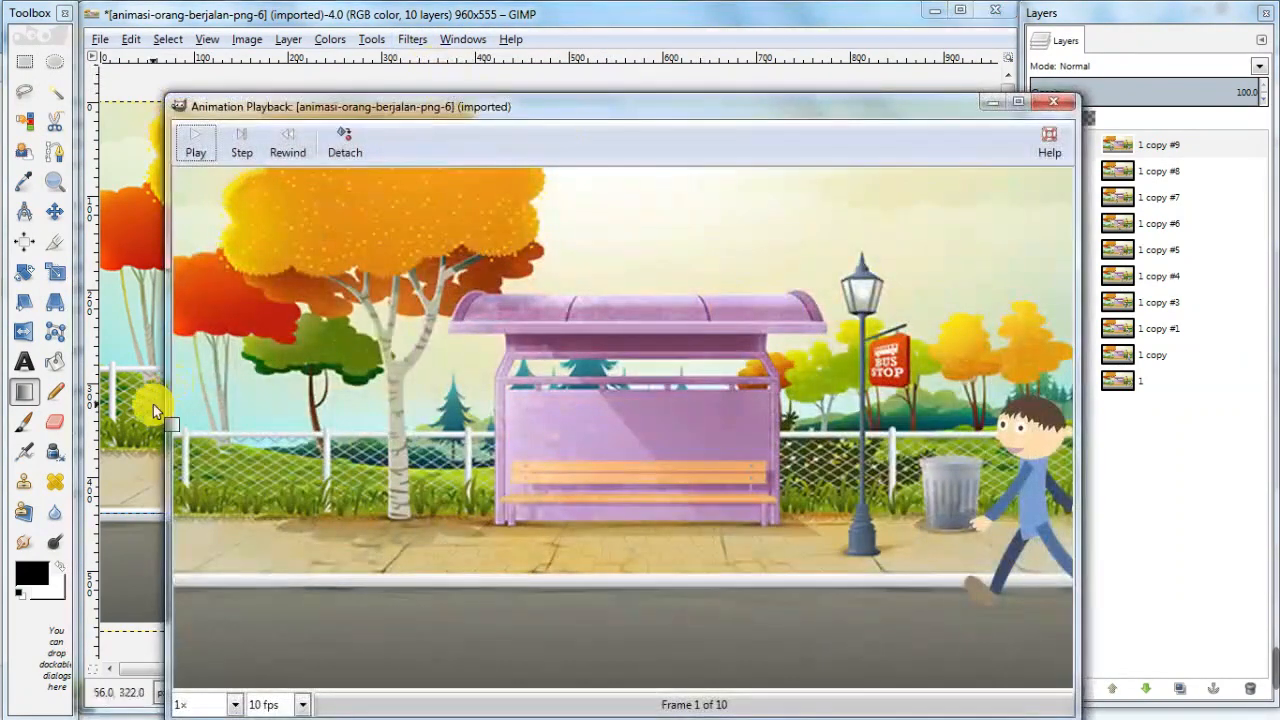
{"action": "left_click", "coordinate": [1018, 102]}
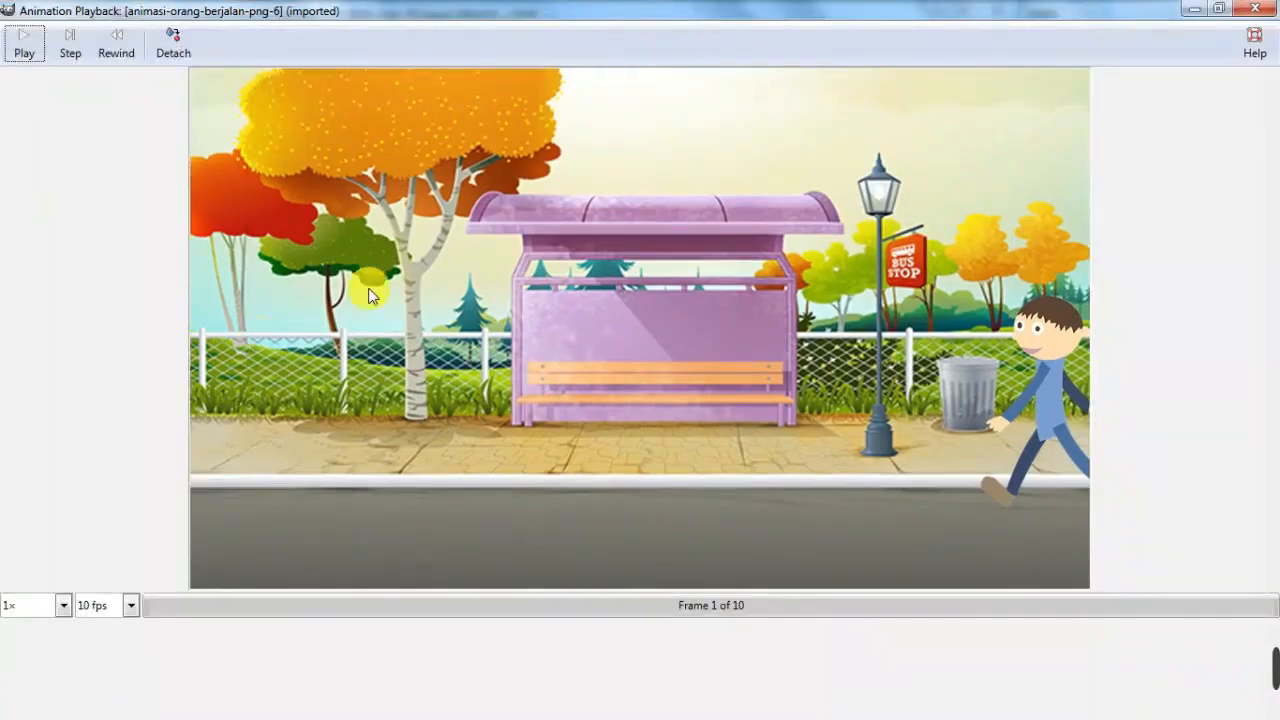
- Set the playback speed to 0.25×, play the animation, and close the playback window
{"action": "left_click", "coordinate": [63, 605]}
{"action": "left_click", "coordinate": [60, 600]}
{"action": "left_click", "coordinate": [63, 605]}
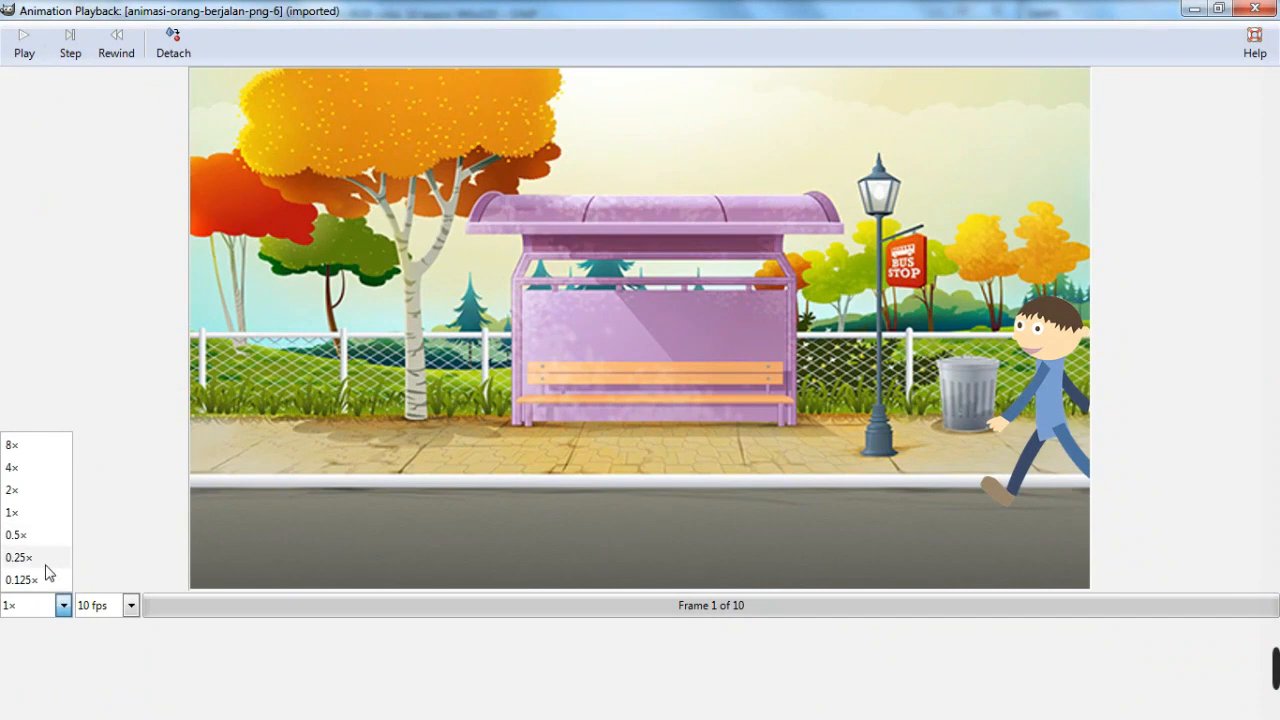
{"action": "left_click", "coordinate": [48, 558]}
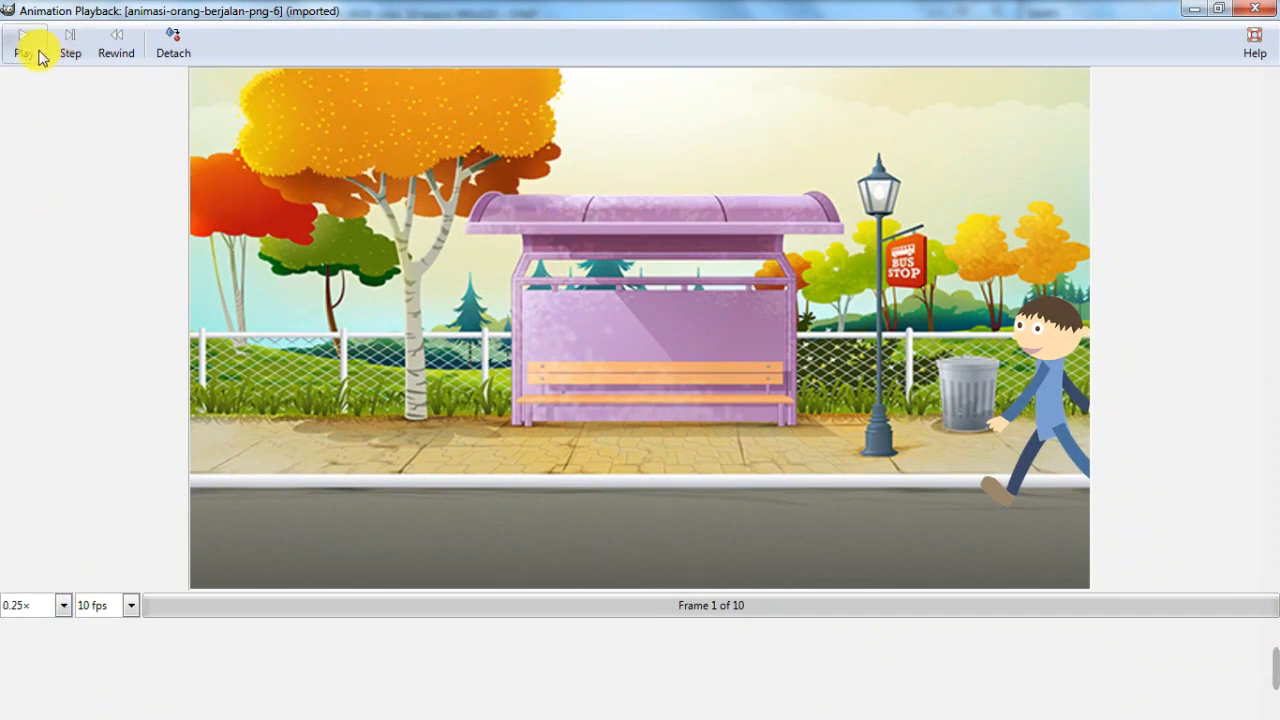
{"action": "left_click", "coordinate": [25, 52]}
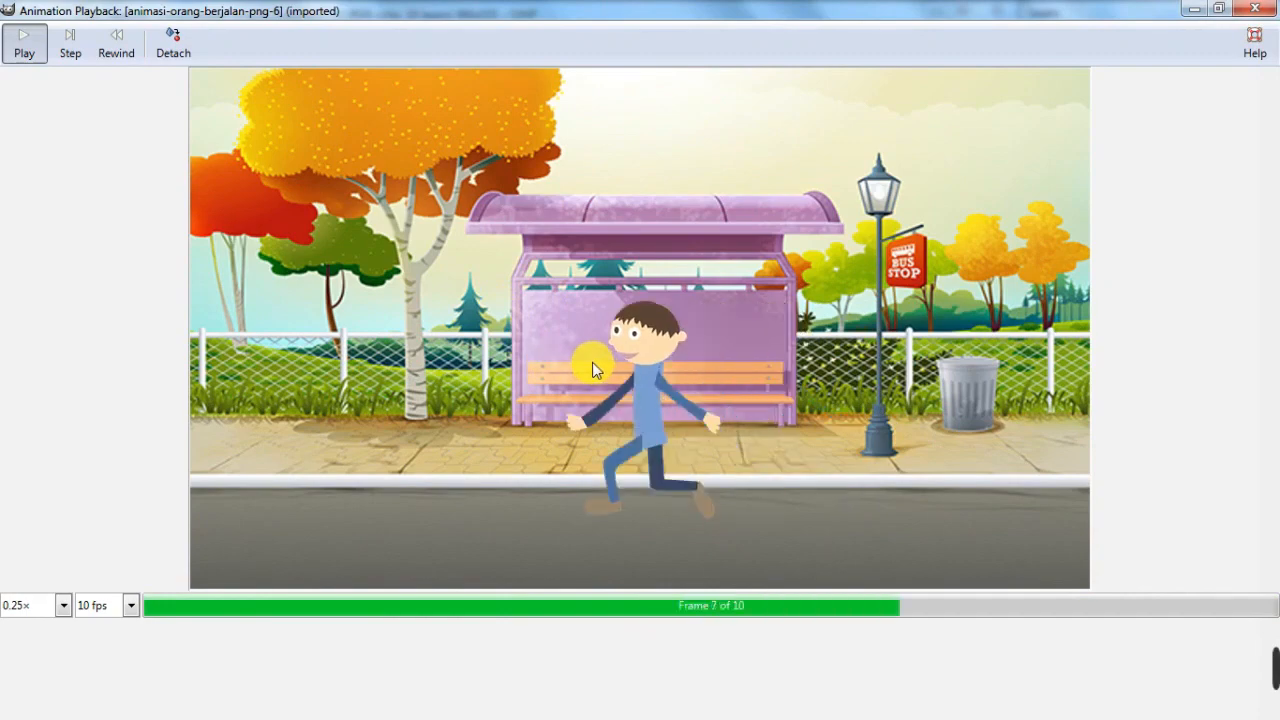
{"action": "left_click", "coordinate": [1250, 10]}
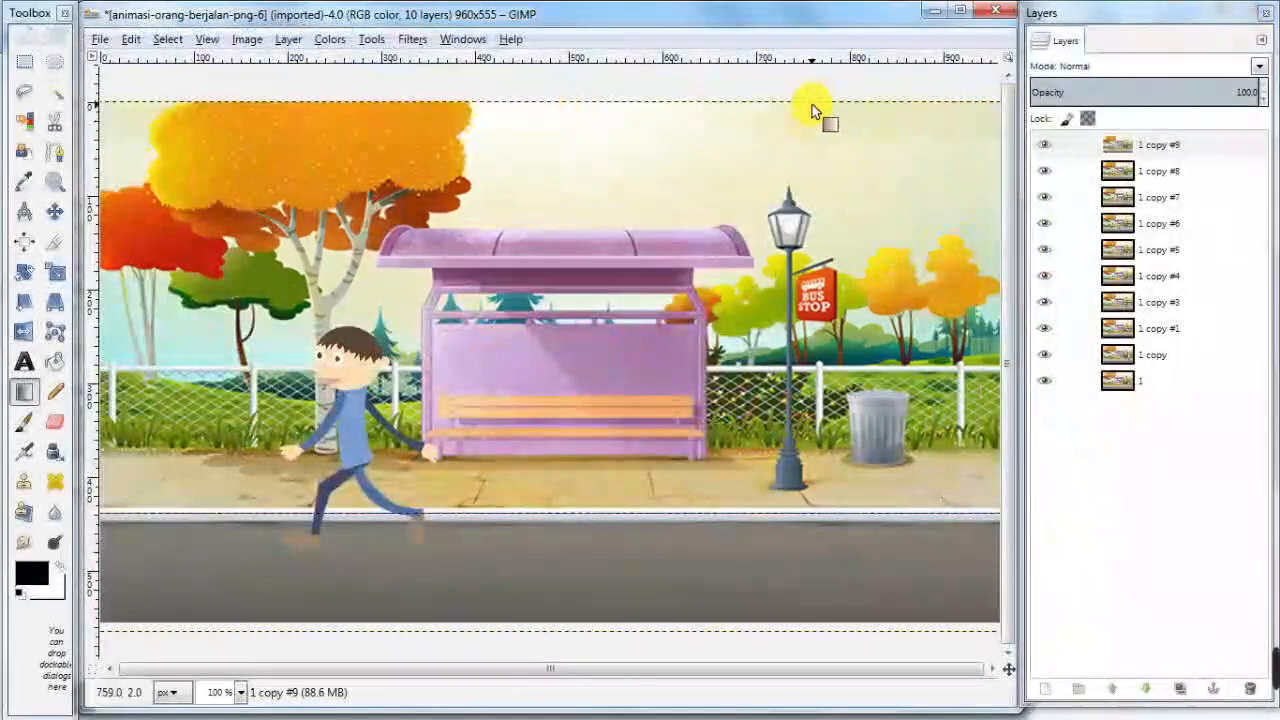
- Close the animation image, discarding its changes, and resize the empty image window to fill the space between the Toolbox and Layers windows
{"action": "left_click", "coordinate": [994, 12]}
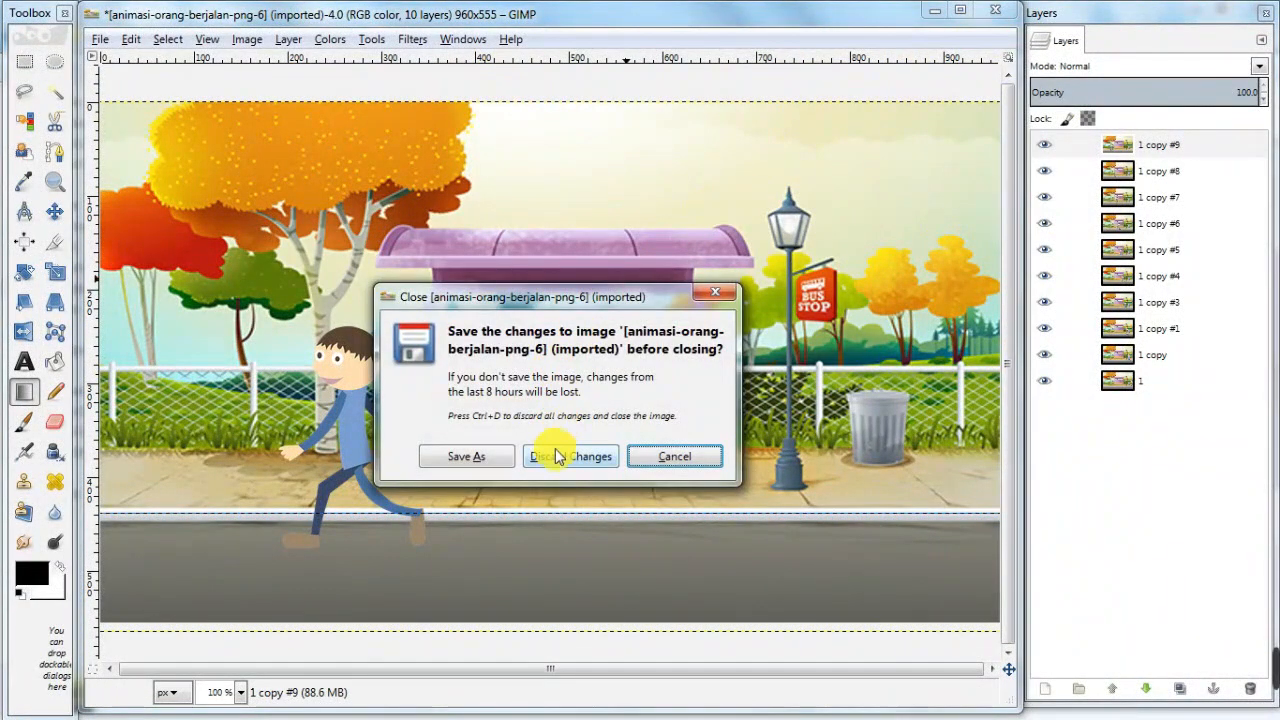
{"action": "left_click", "coordinate": [556, 460]}
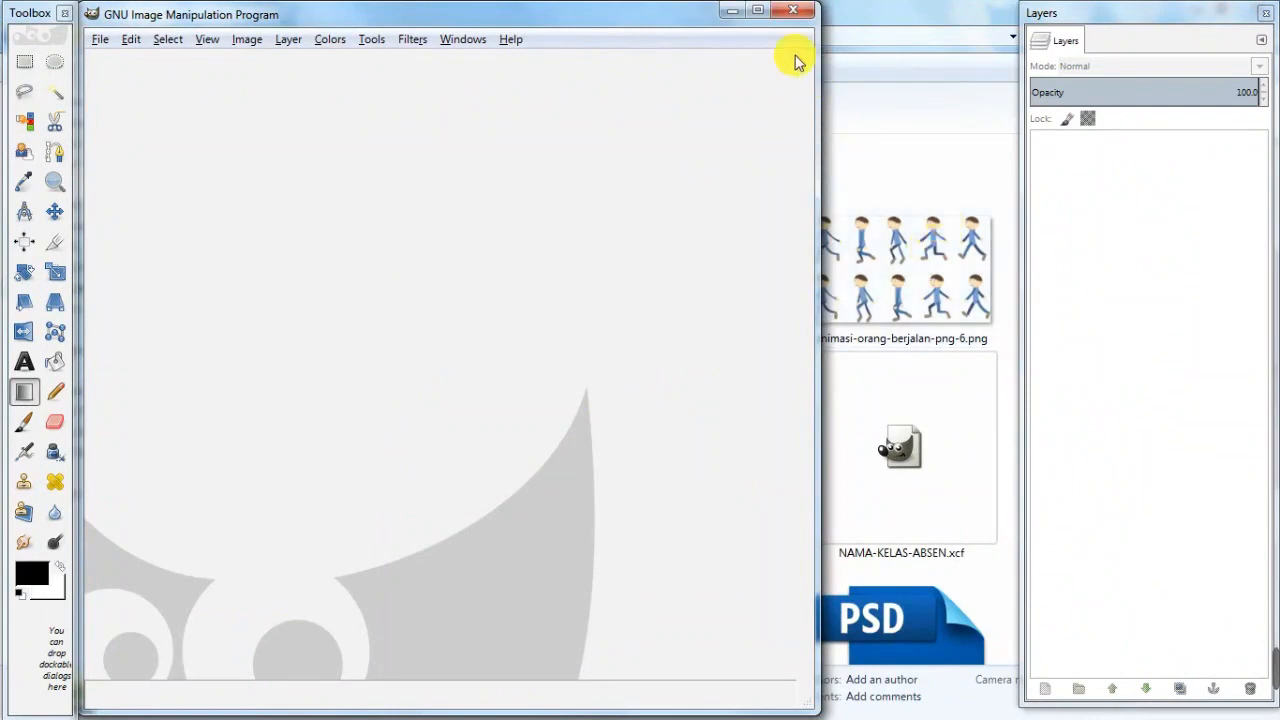
{"action": "left_click", "coordinate": [758, 12]}
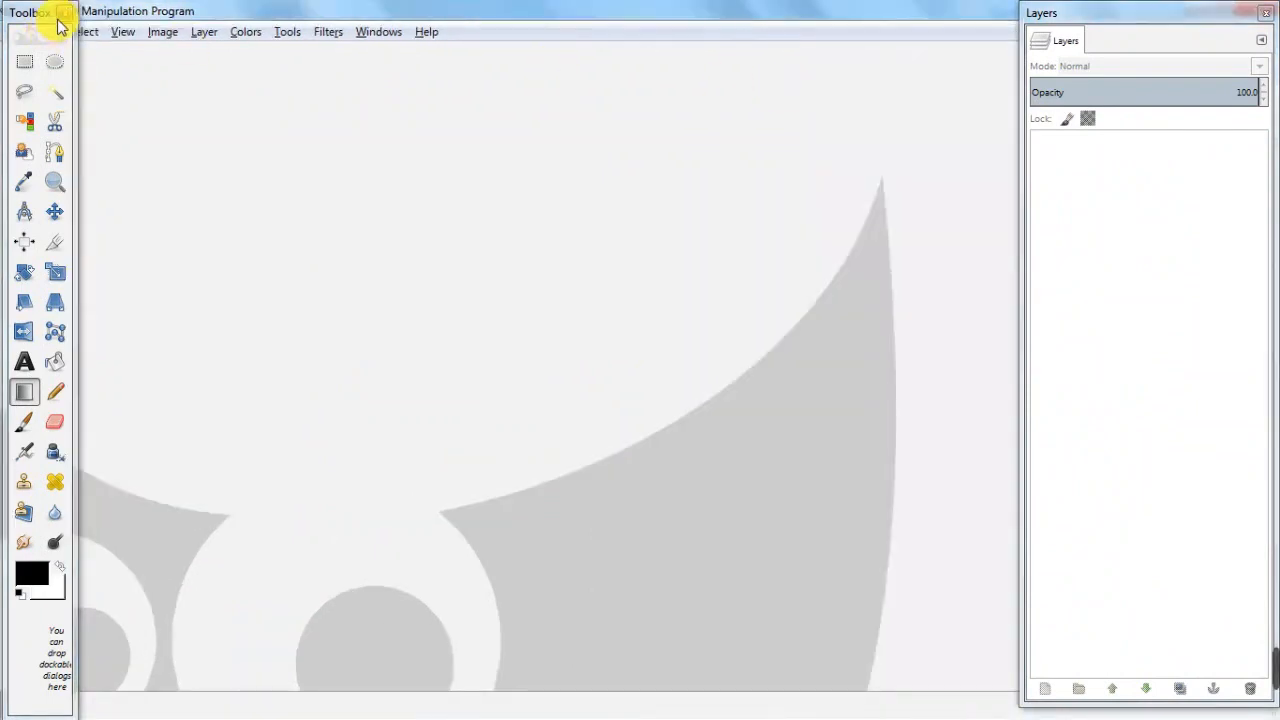
{"action": "left_click_drag", "start_coordinate": [133, 14], "coordinate": [211, 14]}
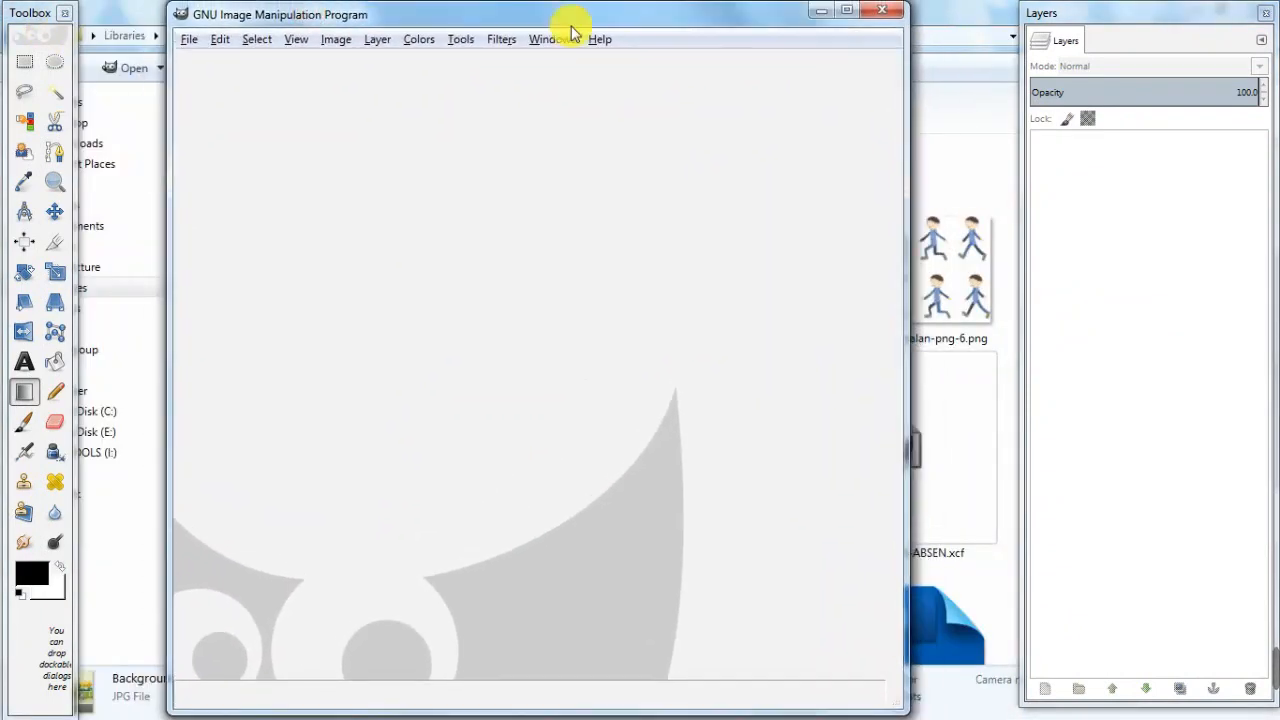
{"action": "left_click", "coordinate": [190, 39]}
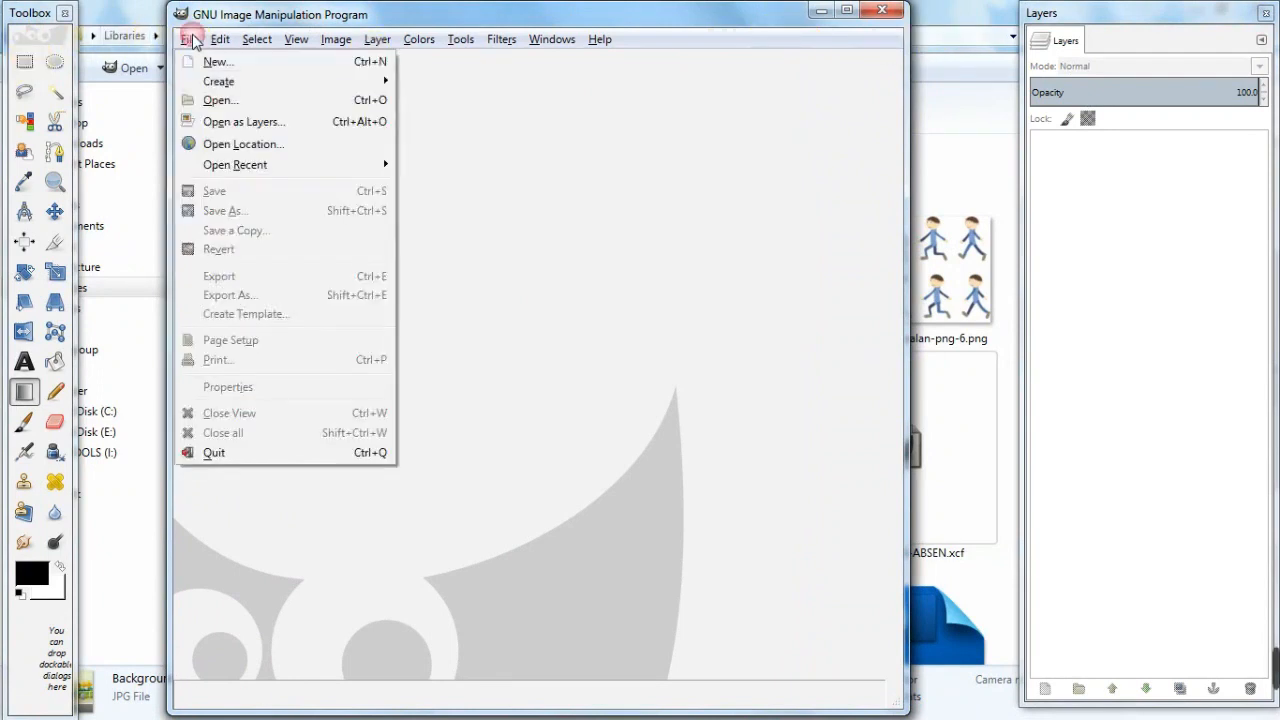
{"action": "left_click", "coordinate": [480, 135]}
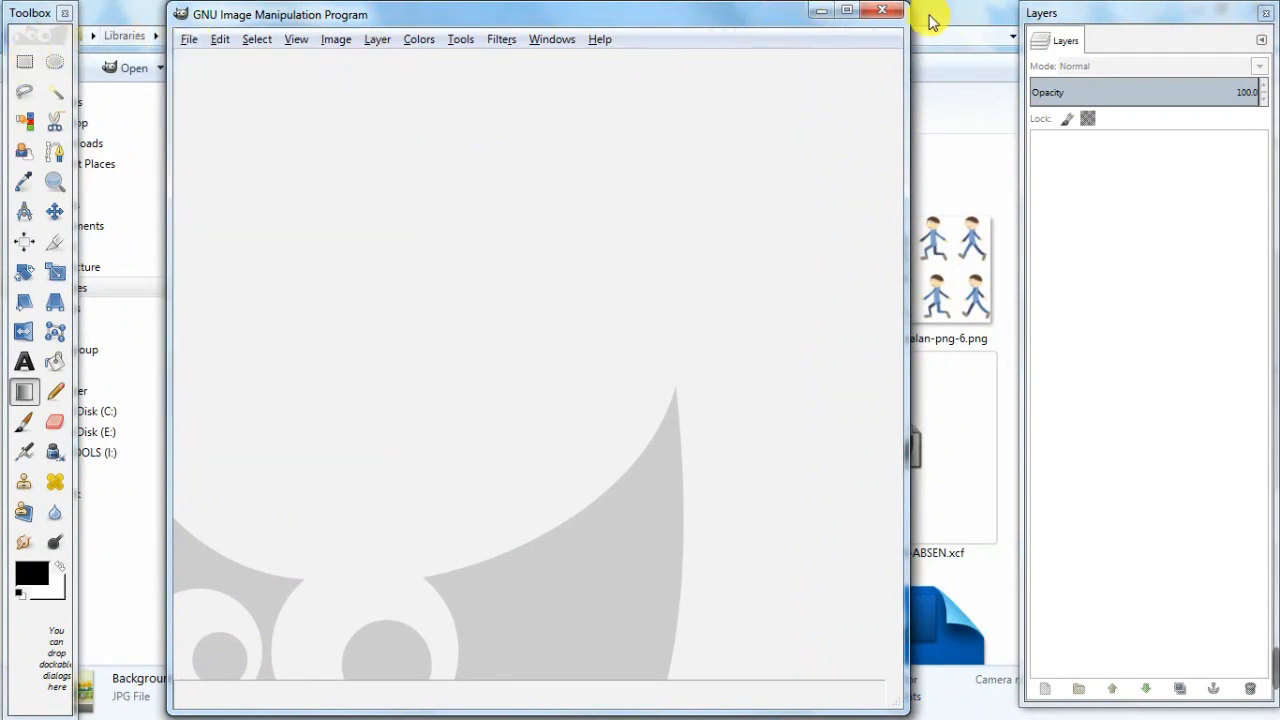
{"action": "left_click_drag", "start_coordinate": [907, 9], "coordinate": [1013, 5]}
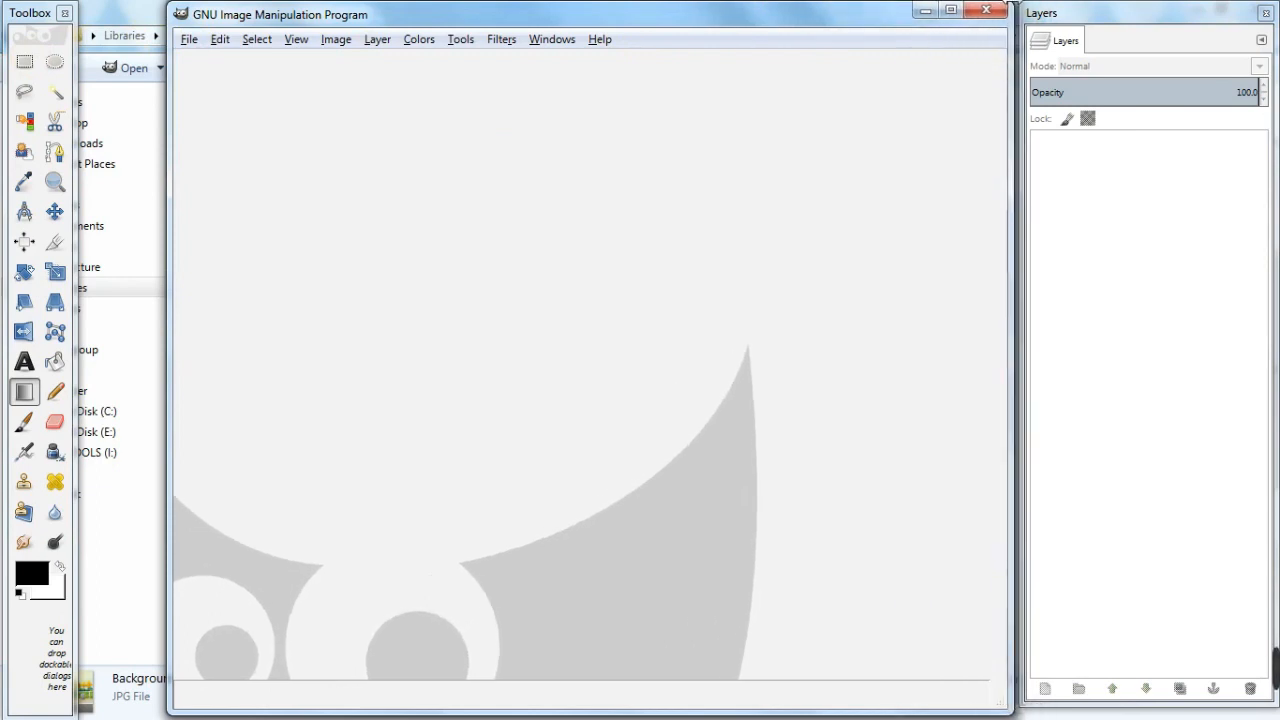
{"action": "left_click_drag", "start_coordinate": [168, 6], "coordinate": [87, 10]}
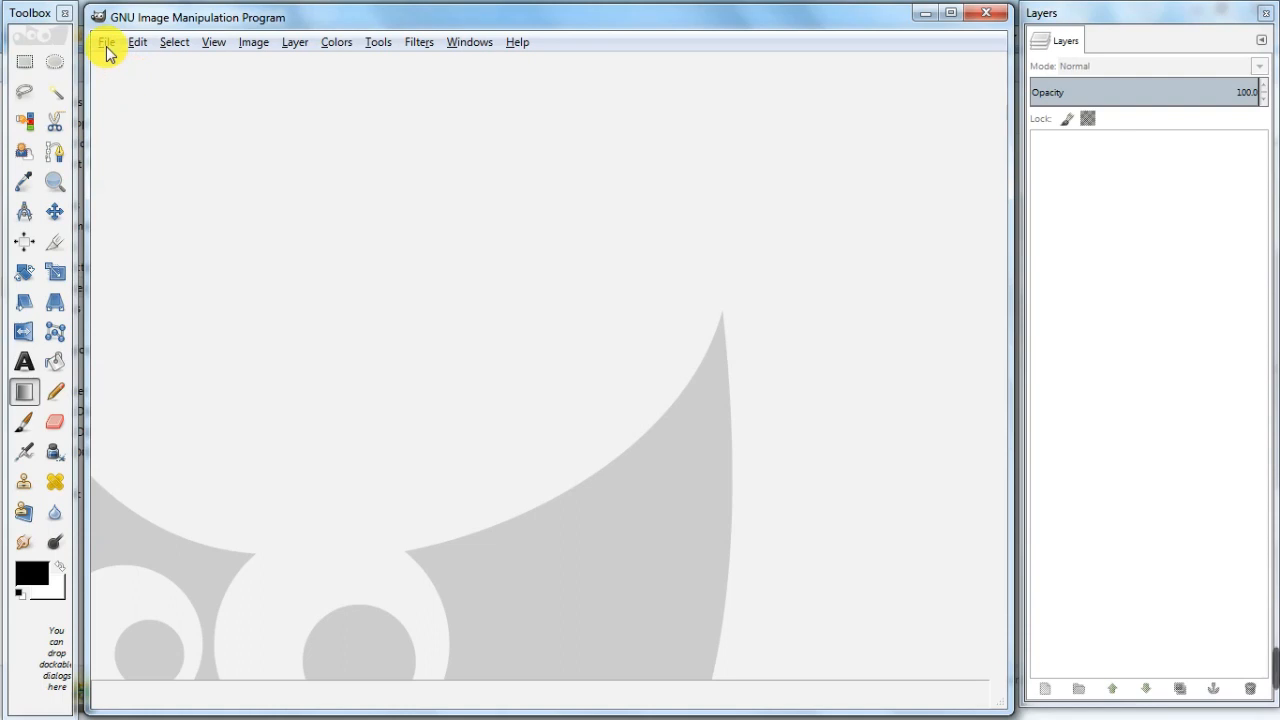
- Open animasi-orang-berjalan-png-6.png from the Picture folder inside Pictures > NAMA_KELAS-TUGAS GIMP
{"action": "left_click", "coordinate": [106, 44]}
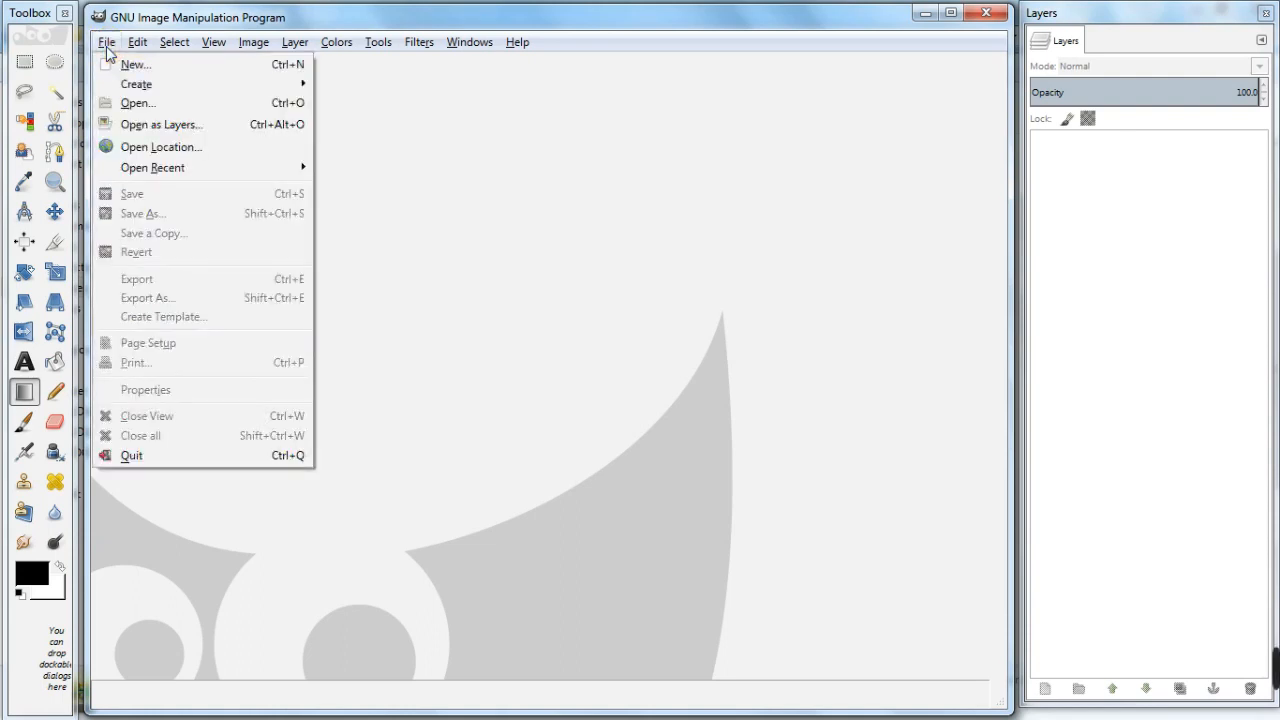
{"action": "left_click", "coordinate": [122, 104]}
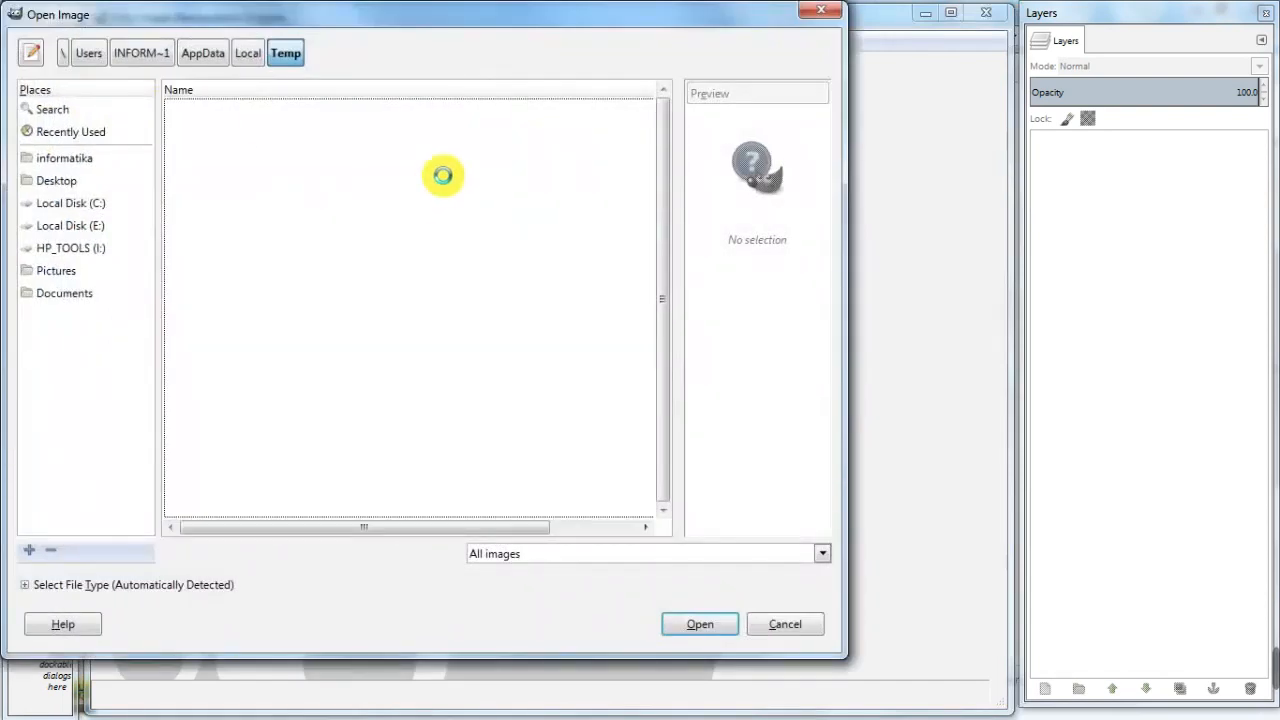
{"action": "left_click", "coordinate": [70, 278]}
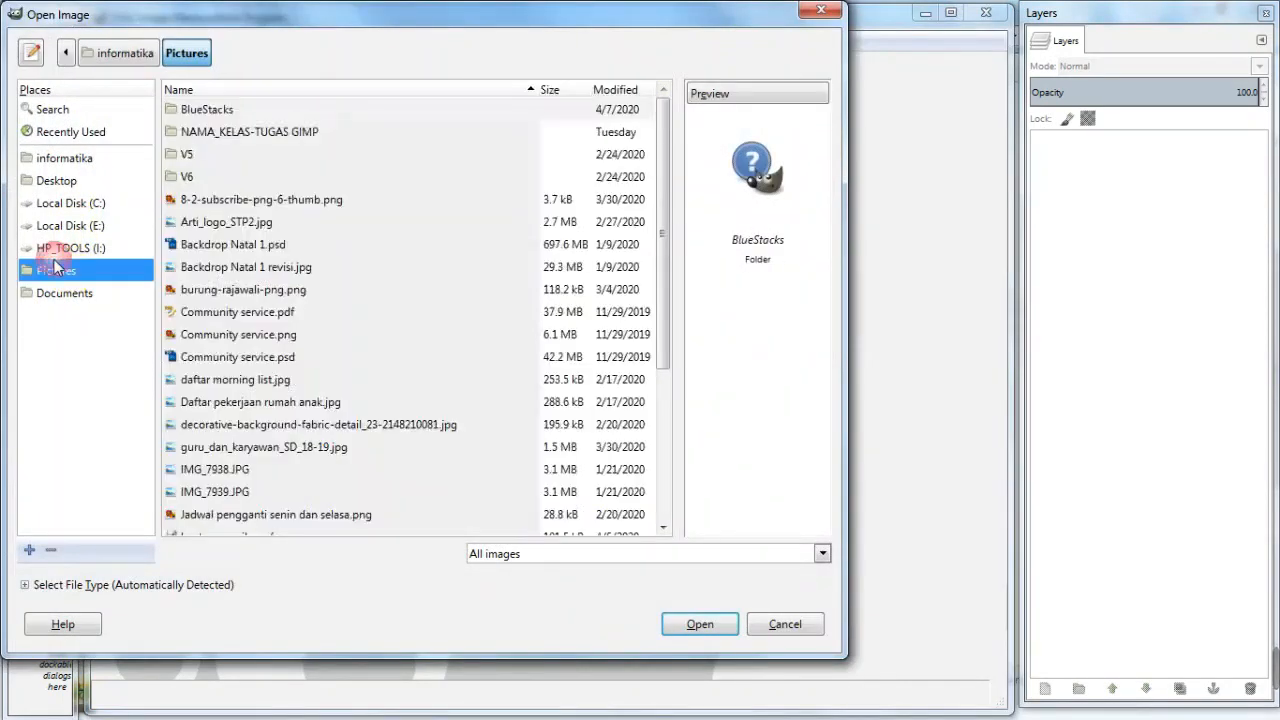
{"action": "left_click", "coordinate": [247, 135]}
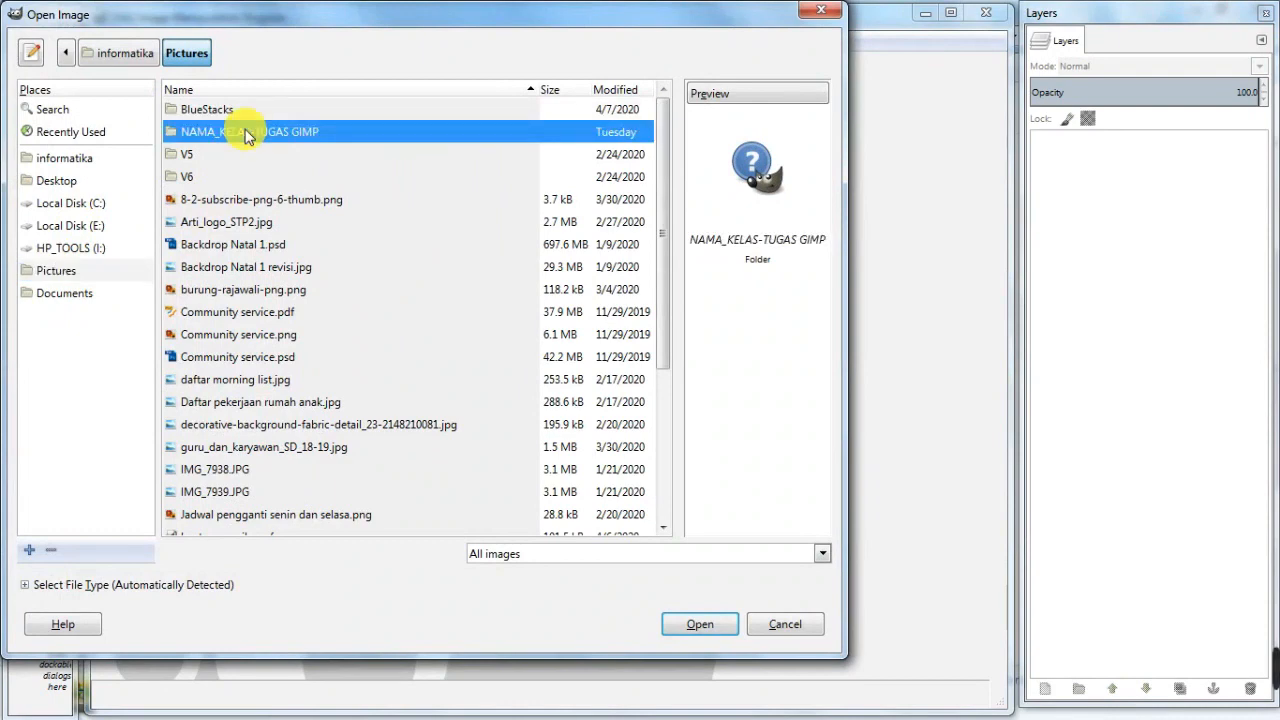
{"action": "double_click", "coordinate": [247, 135]}
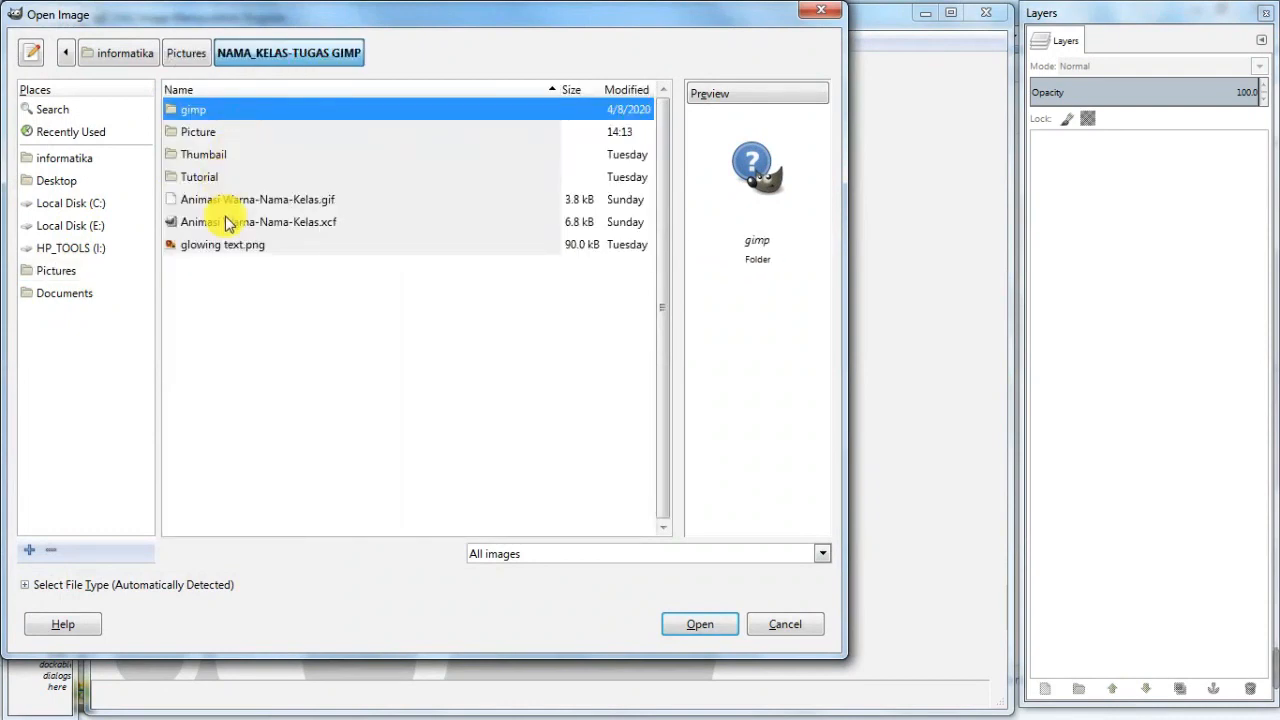
{"action": "double_click", "coordinate": [203, 136]}
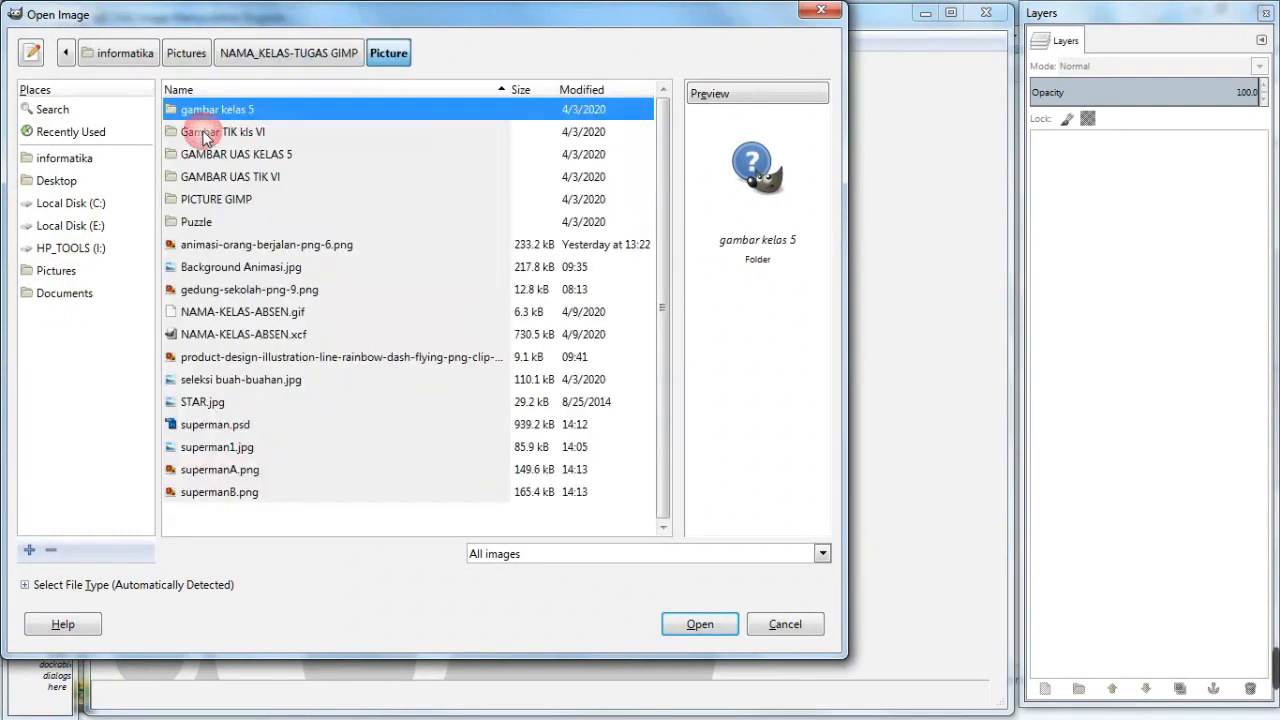
{"action": "left_click", "coordinate": [259, 247]}
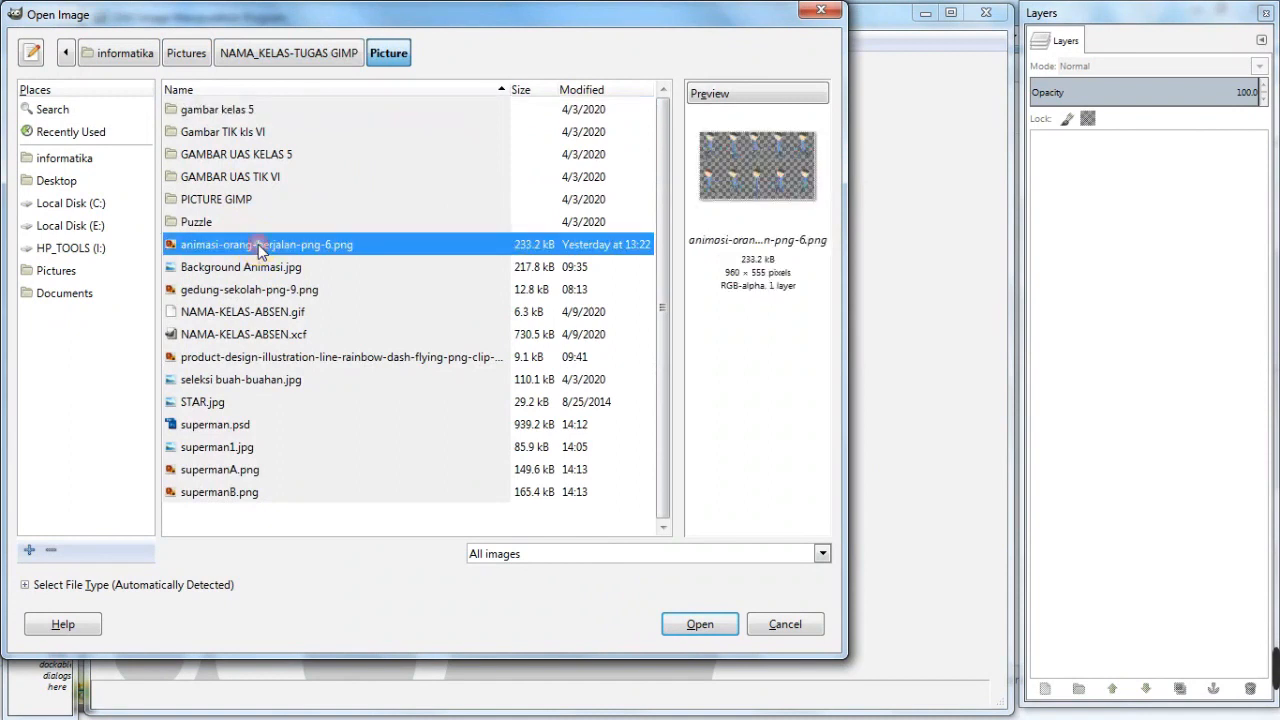
{"action": "left_click", "coordinate": [696, 622]}
{"action": "left_click", "coordinate": [700, 619]}
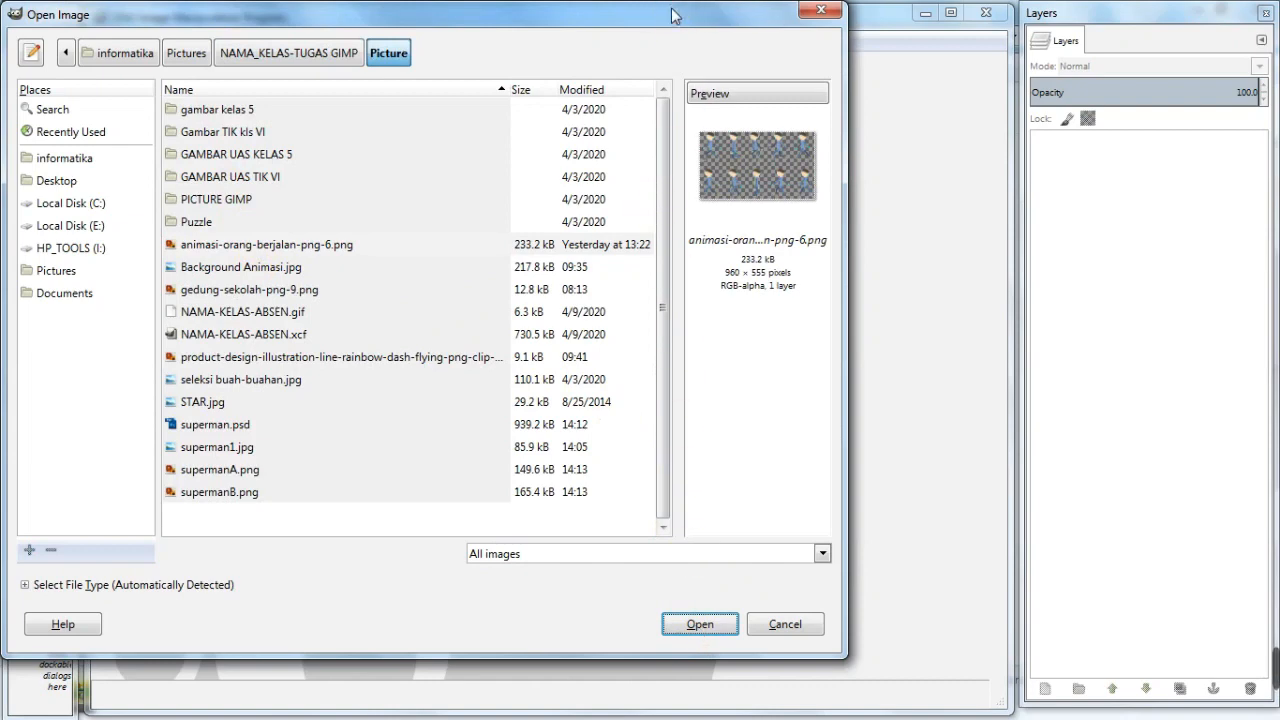
{"action": "left_click", "coordinate": [694, 626]}
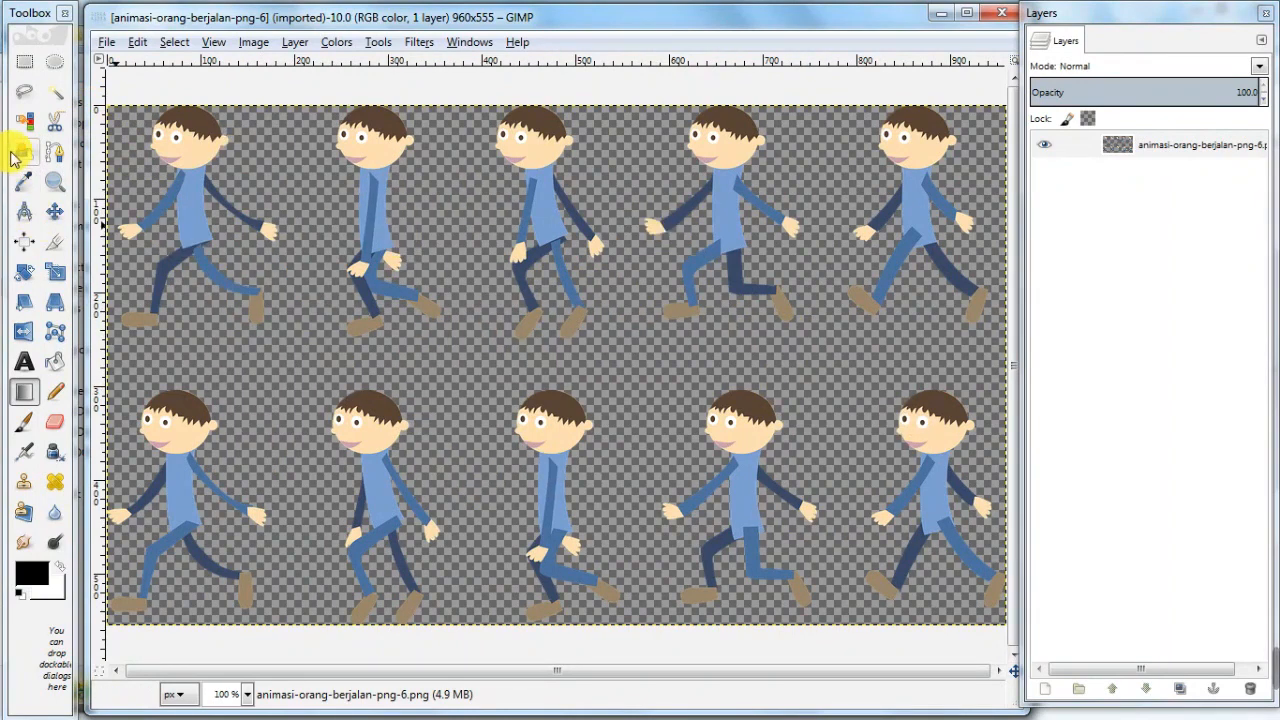
- Select the last walking figure in the lower row with a rectangular selection and cut it out of the image
{"action": "left_click", "coordinate": [27, 65]}
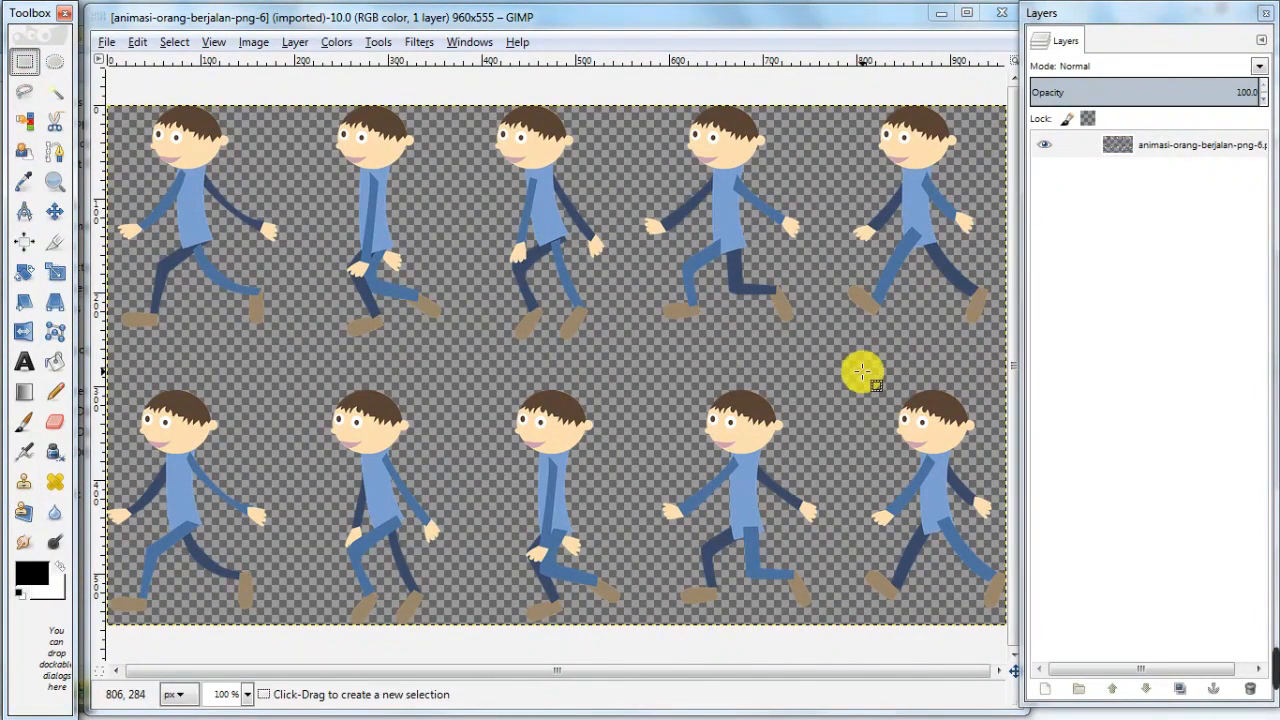
{"action": "left_click_drag", "start_coordinate": [850, 365], "coordinate": [1022, 623]}
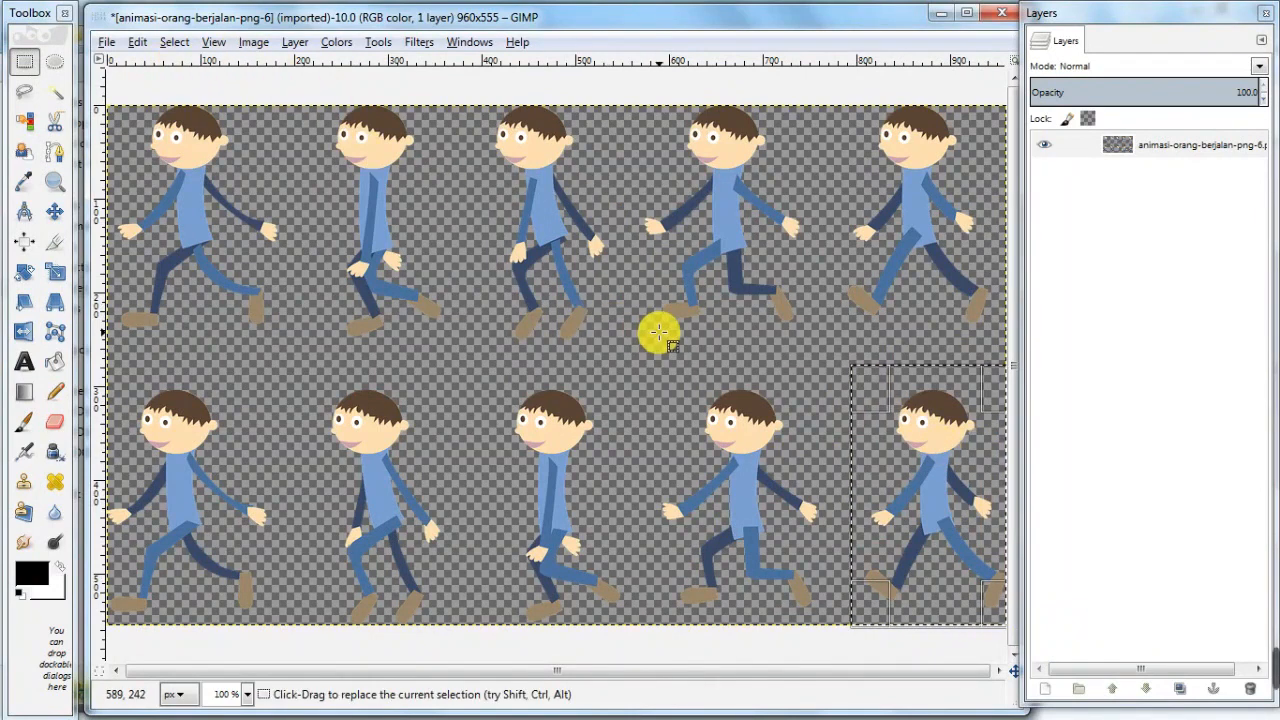
{"action": "key", "text": "ctrl"}
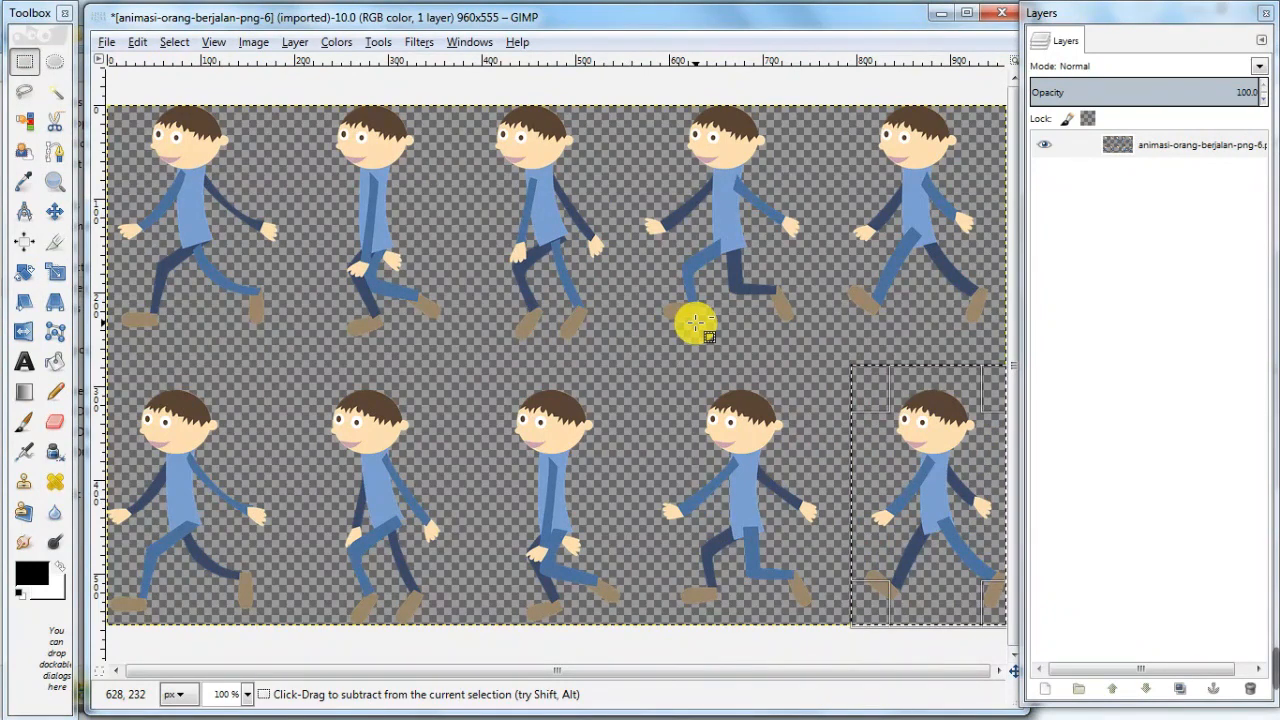
{"action": "key", "text": "ctrl+x"}
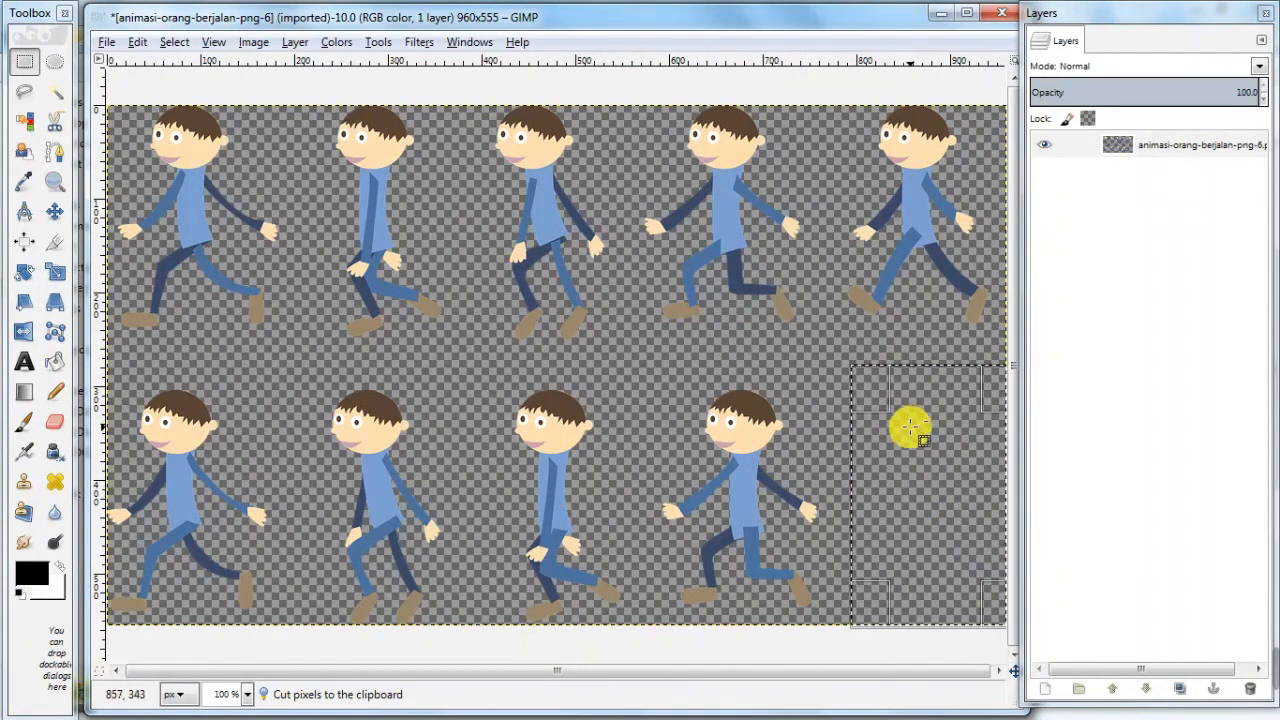
- Paste the cut figure as its own new layer, then hide that layer and make the original sprite layer active
{"action": "key", "text": "ctrl+v"}
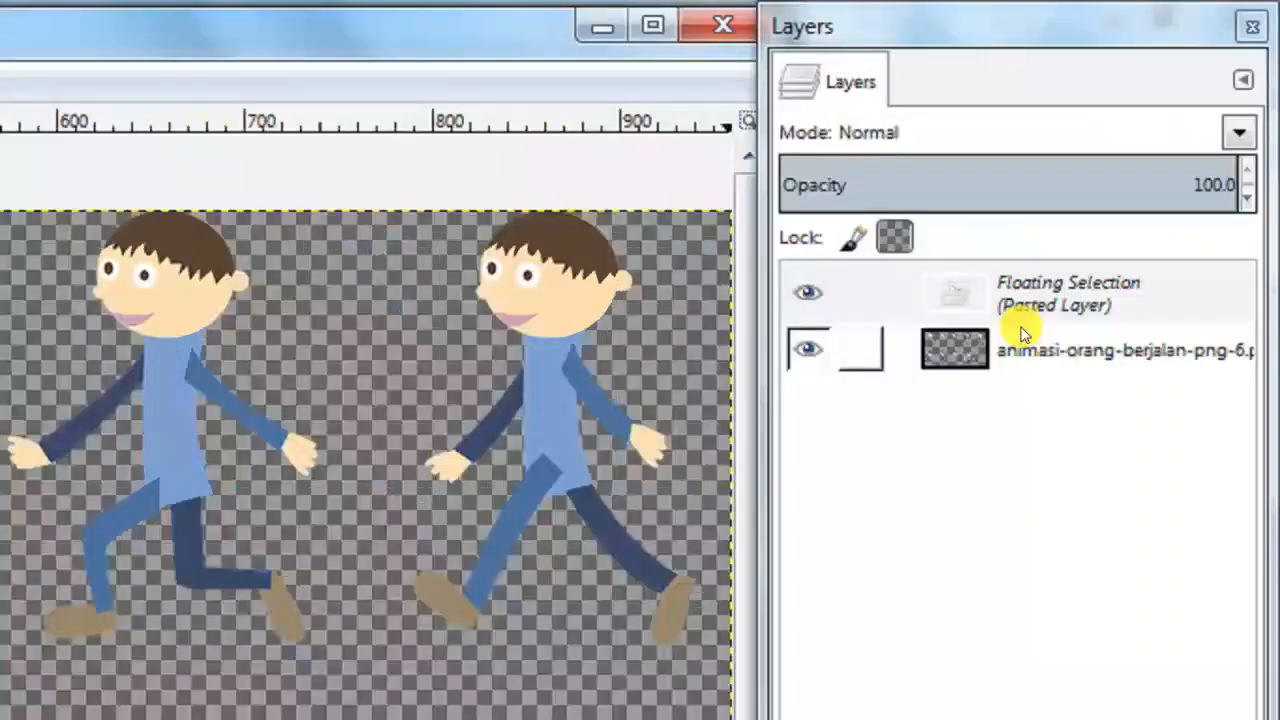
{"action": "left_click", "coordinate": [1134, 148]}
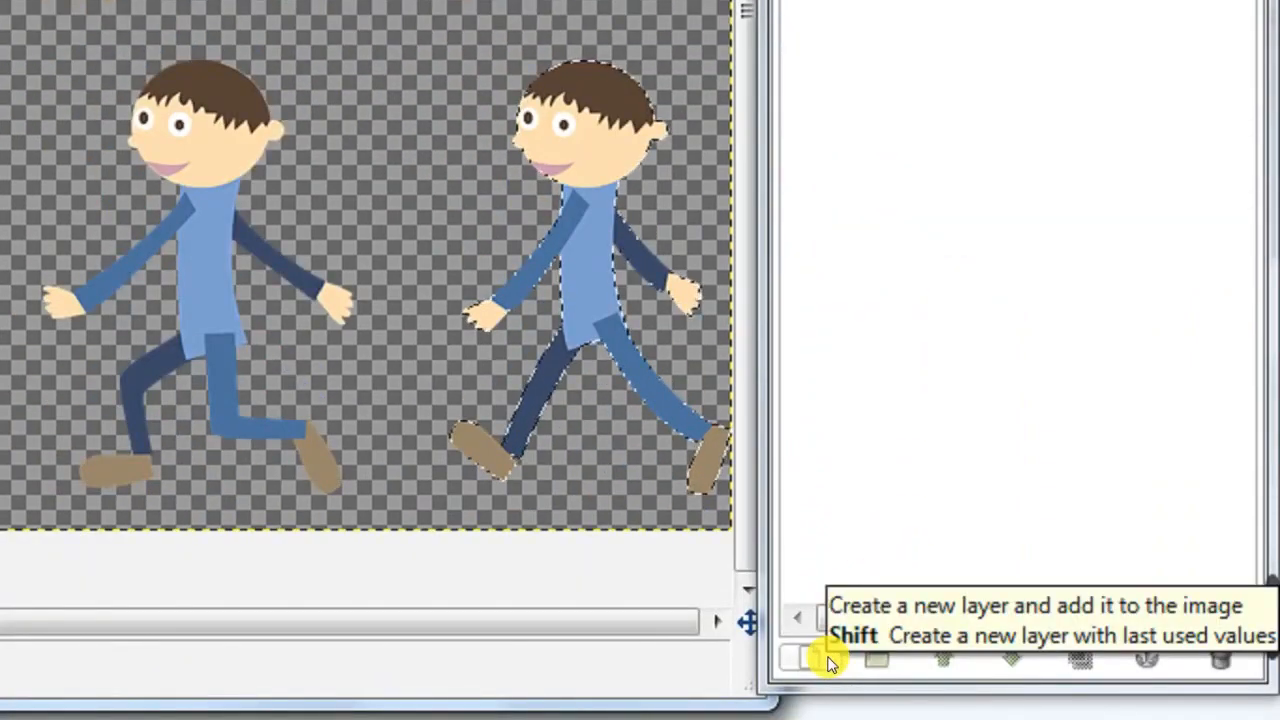
{"action": "left_click", "coordinate": [828, 662]}
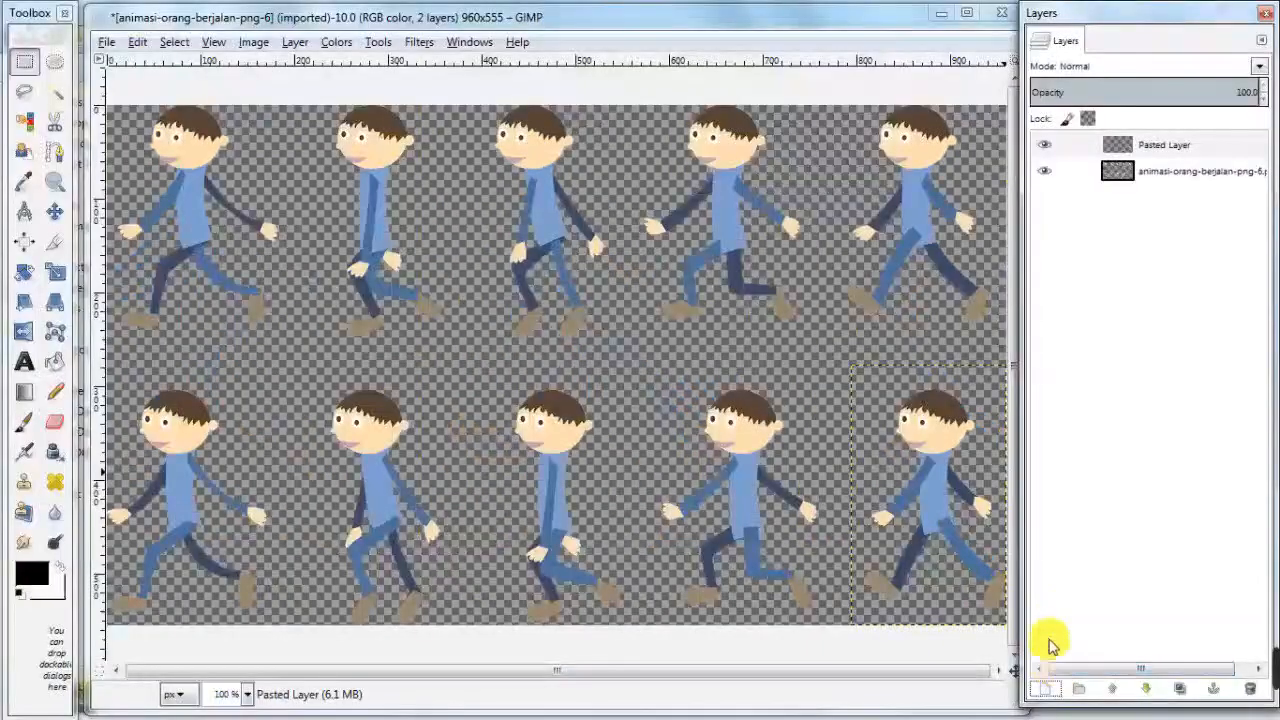
{"action": "left_click", "coordinate": [1168, 146]}
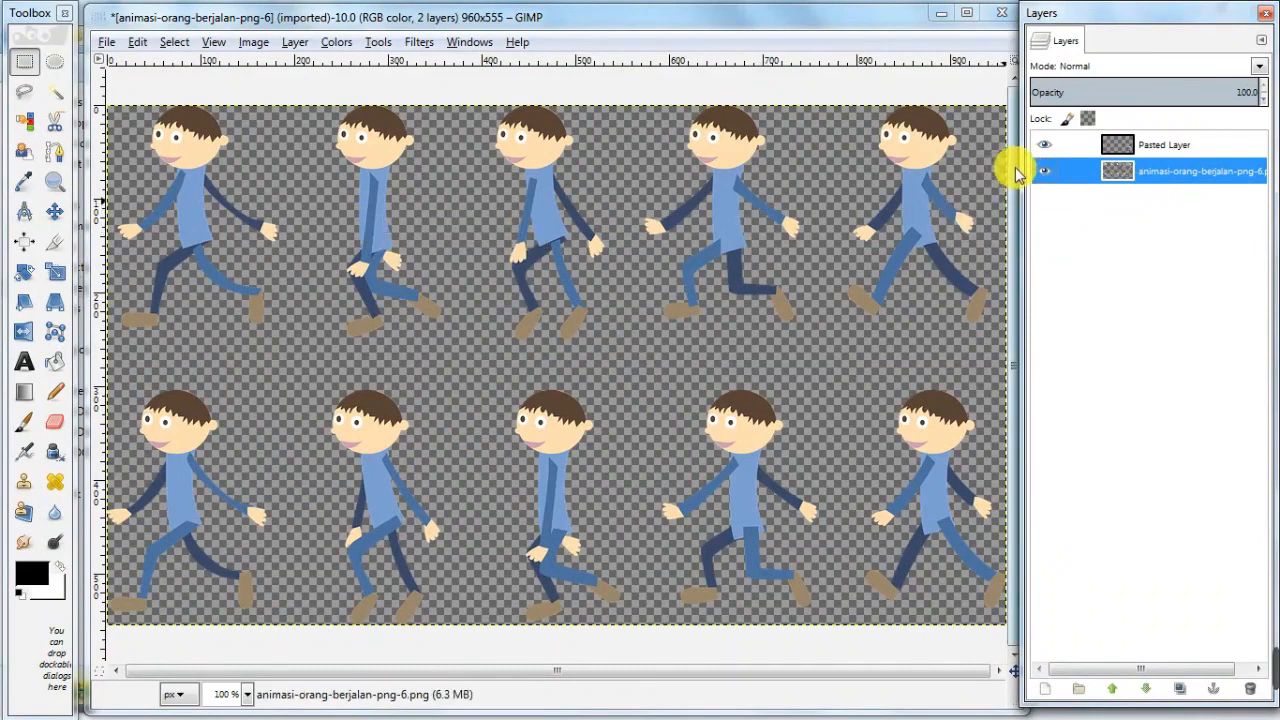
{"action": "left_click", "coordinate": [1044, 145]}
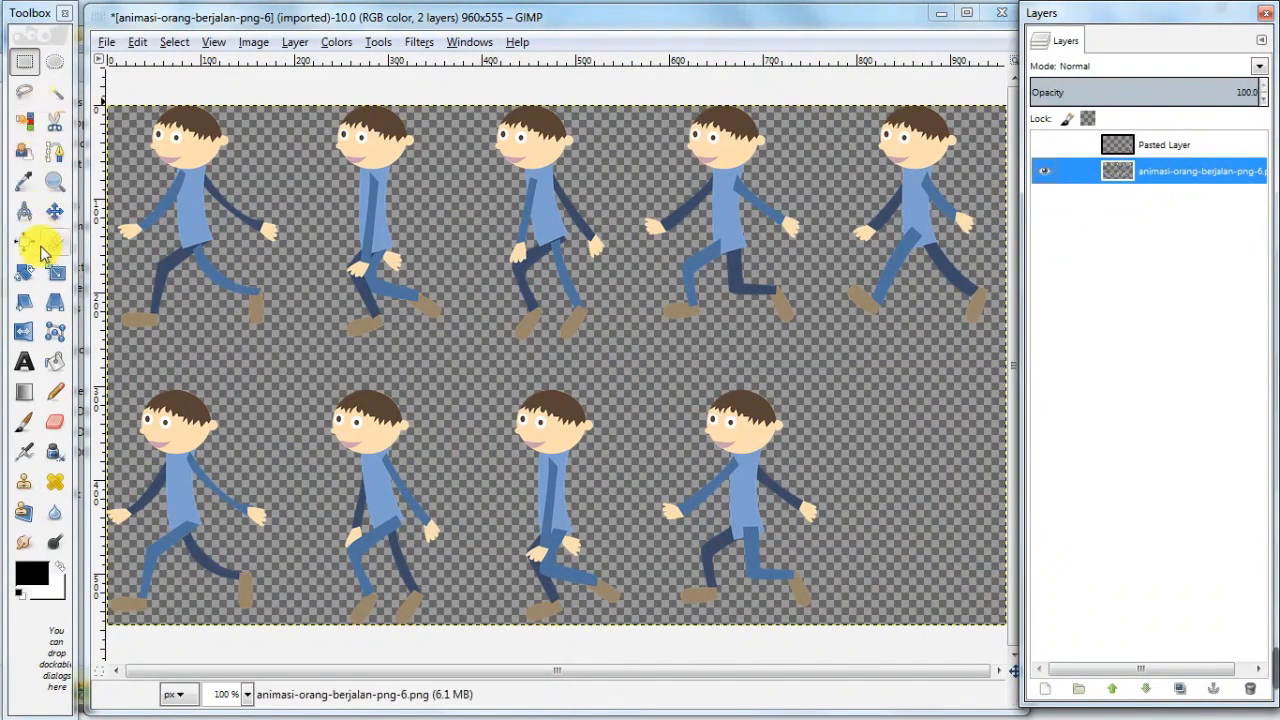
- Cut the fourth figure of the lower row with a rectangular selection onto its own hidden layer, and make the sprite layer active again
{"action": "left_click", "coordinate": [24, 62]}
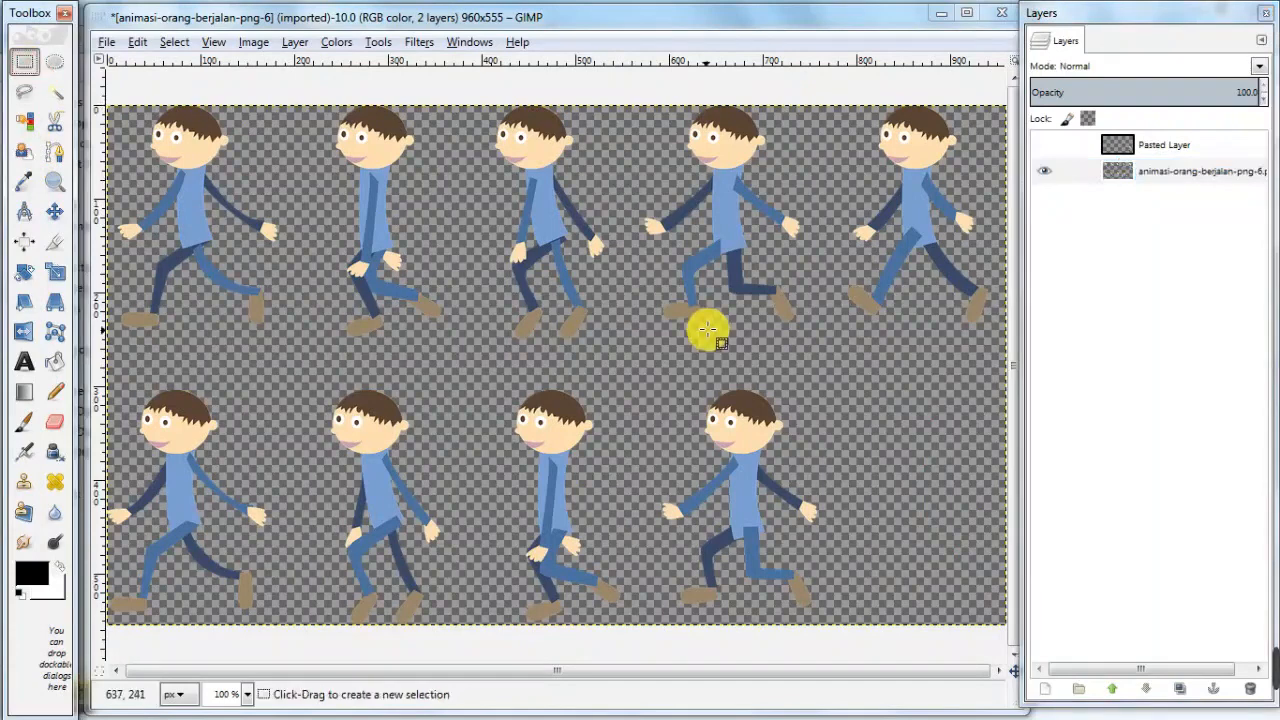
{"action": "left_click_drag", "start_coordinate": [640, 368], "coordinate": [833, 620]}
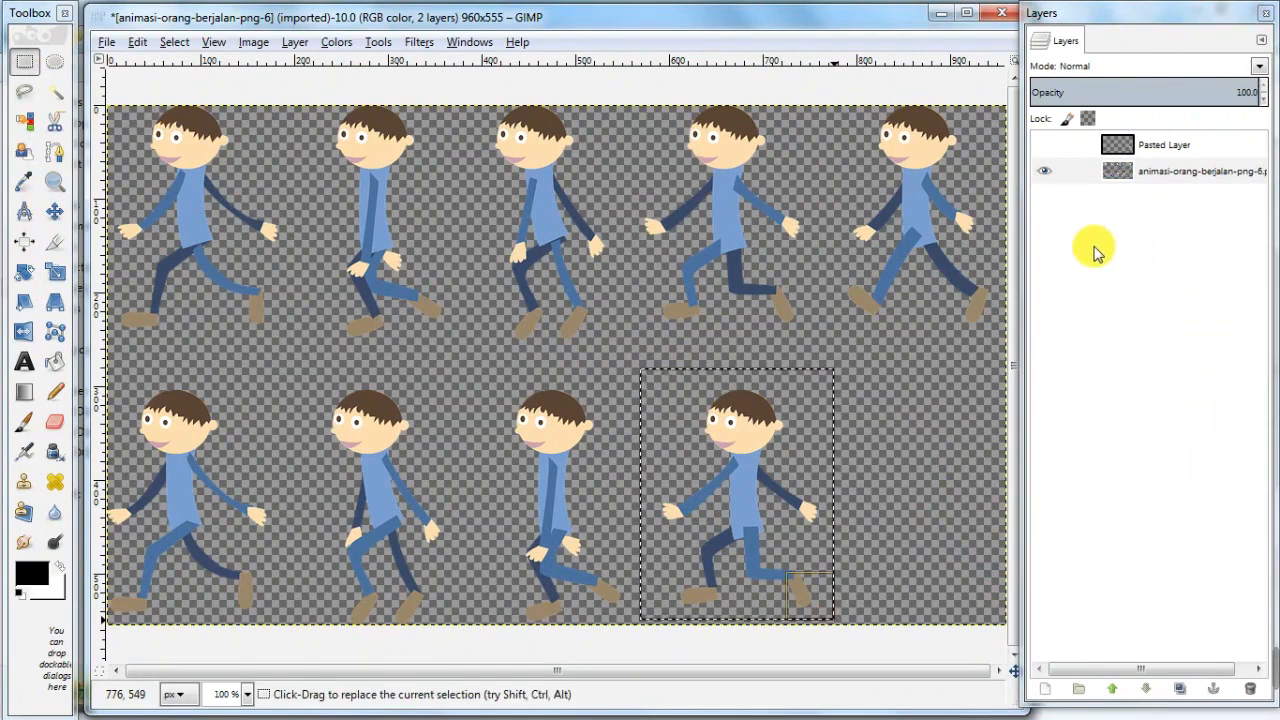
{"action": "key", "text": "ctrl+x"}
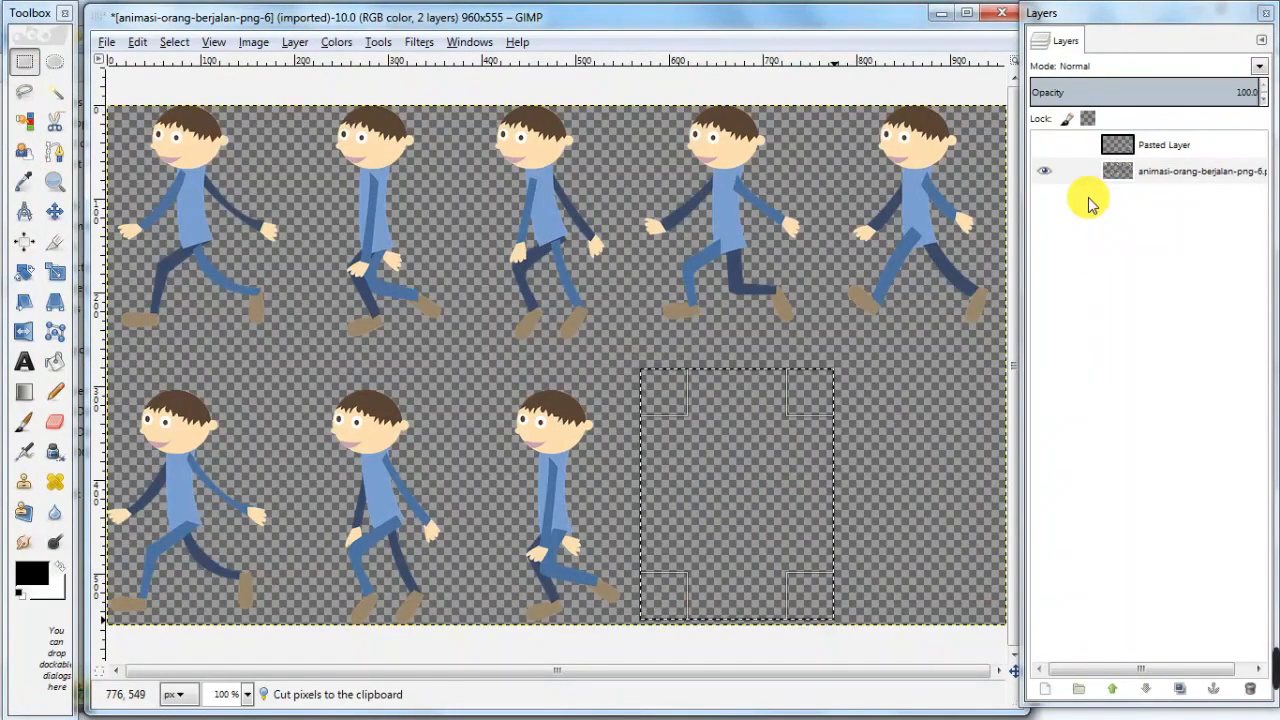
{"action": "key", "text": "ctrl+v"}
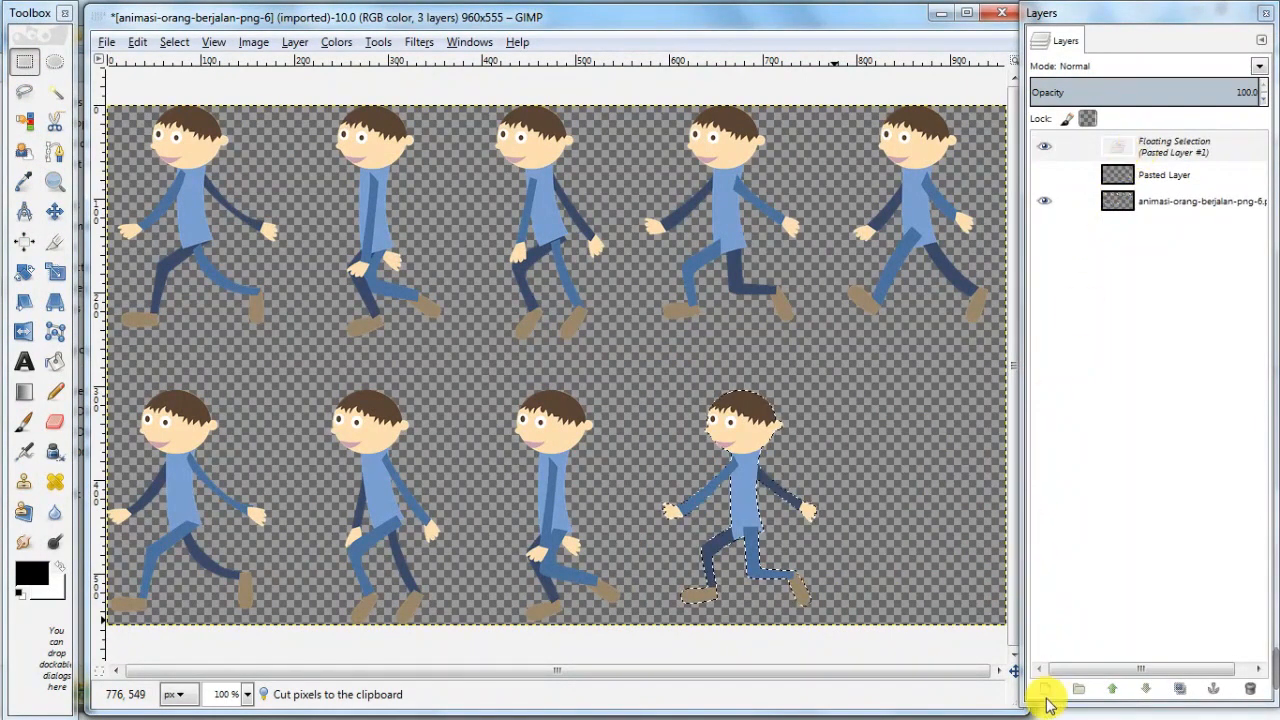
{"action": "left_click", "coordinate": [1047, 695]}
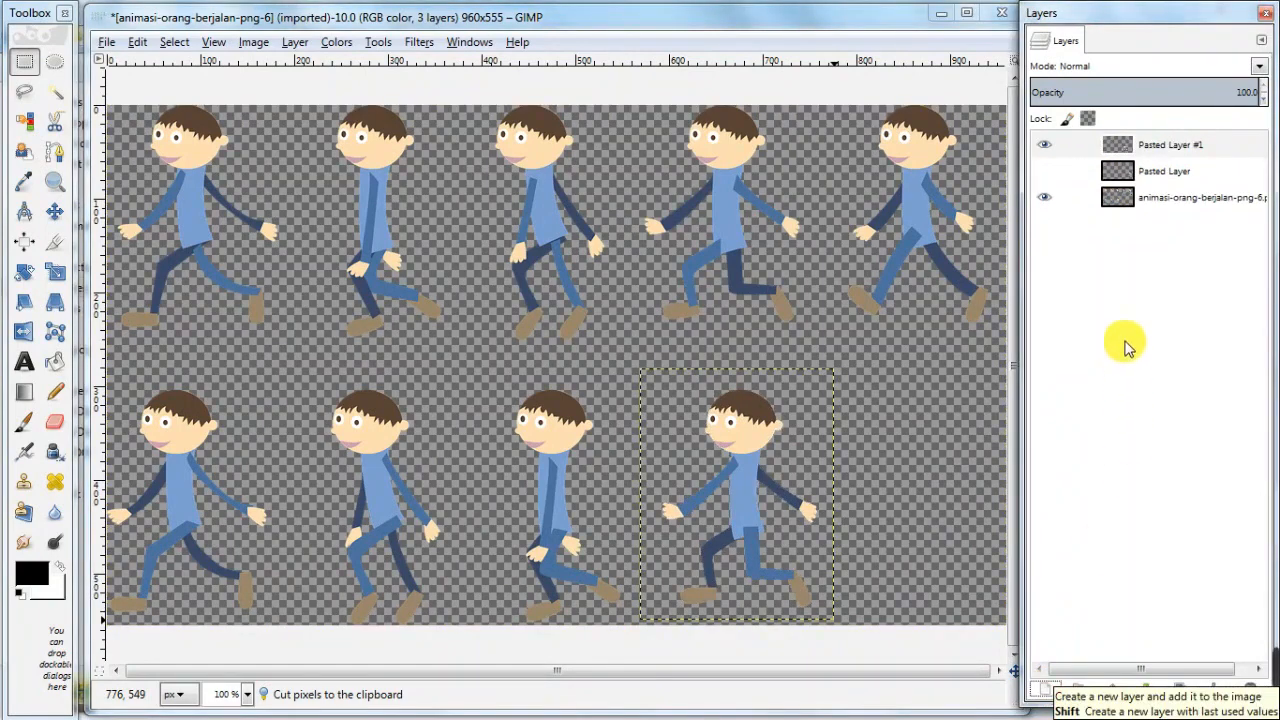
{"action": "left_click", "coordinate": [1043, 145]}
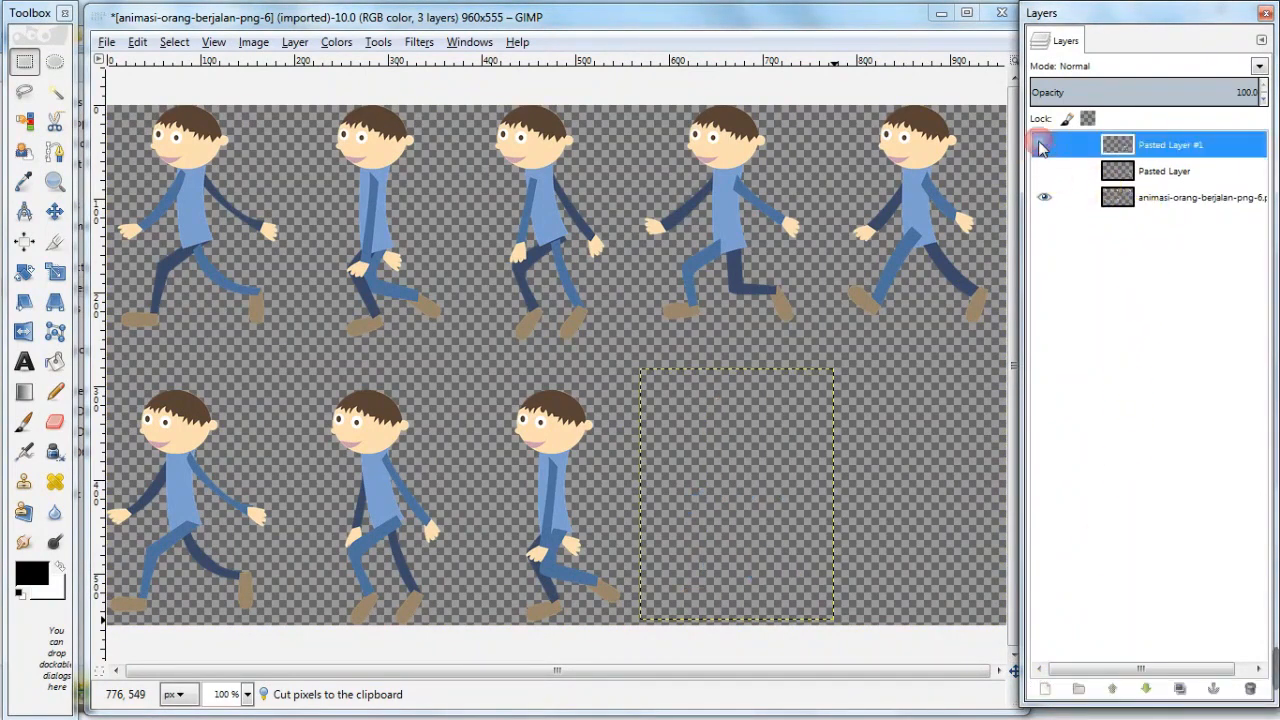
{"action": "left_click", "coordinate": [1150, 199]}
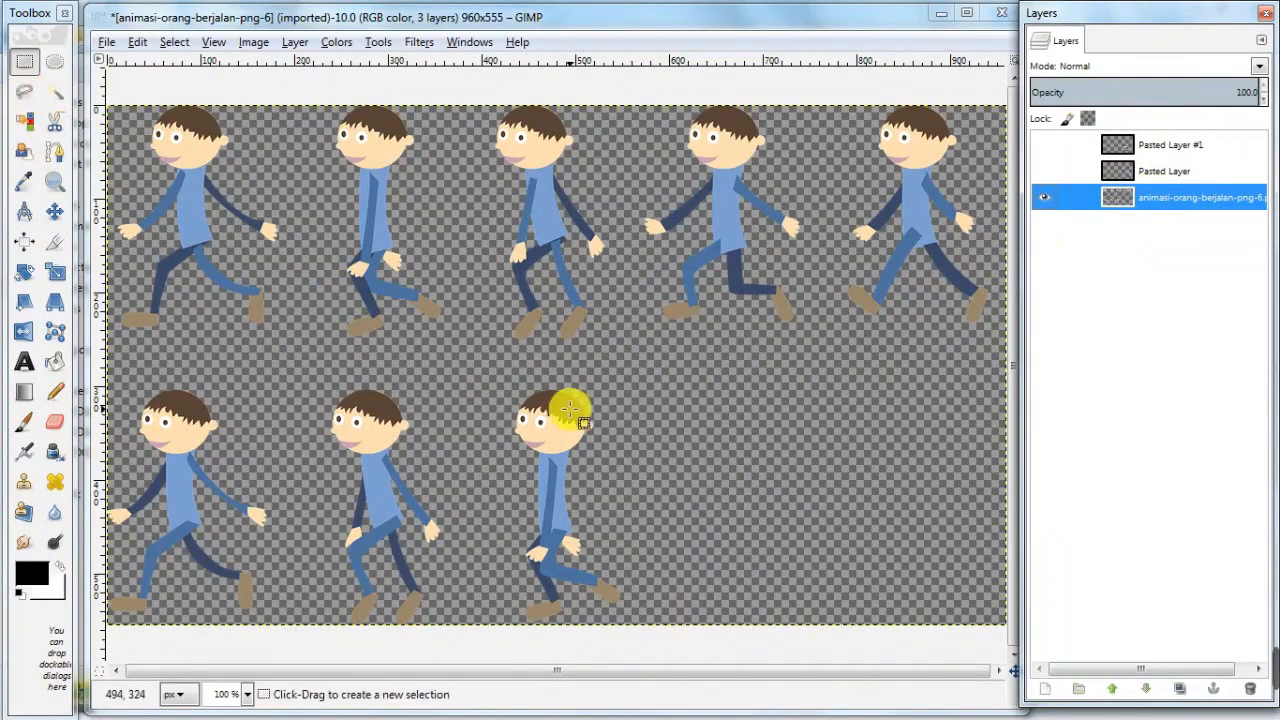
- Cut the third figure of the lower row onto its own new layer, hidden, and reactivate the original sprite layer
{"action": "left_click_drag", "start_coordinate": [482, 381], "coordinate": [638, 625]}
{"action": "key", "text": "ctrl+x"}
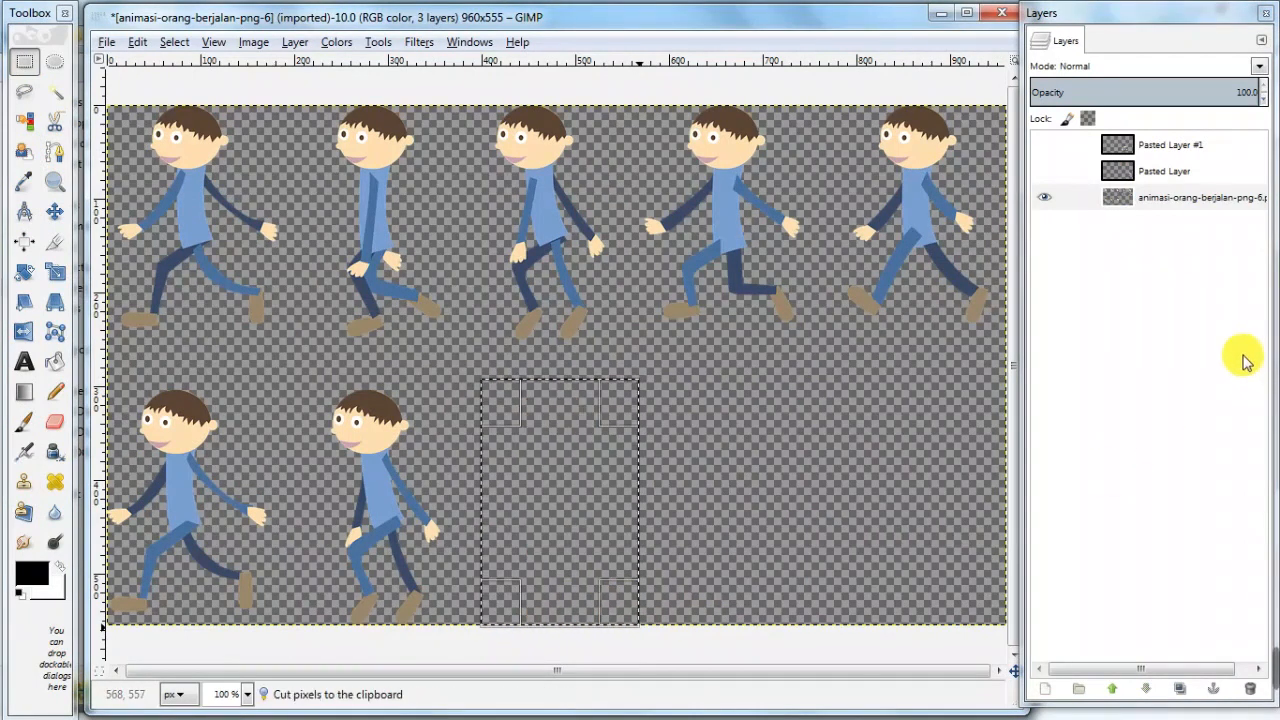
{"action": "key", "text": "ctrl+v"}
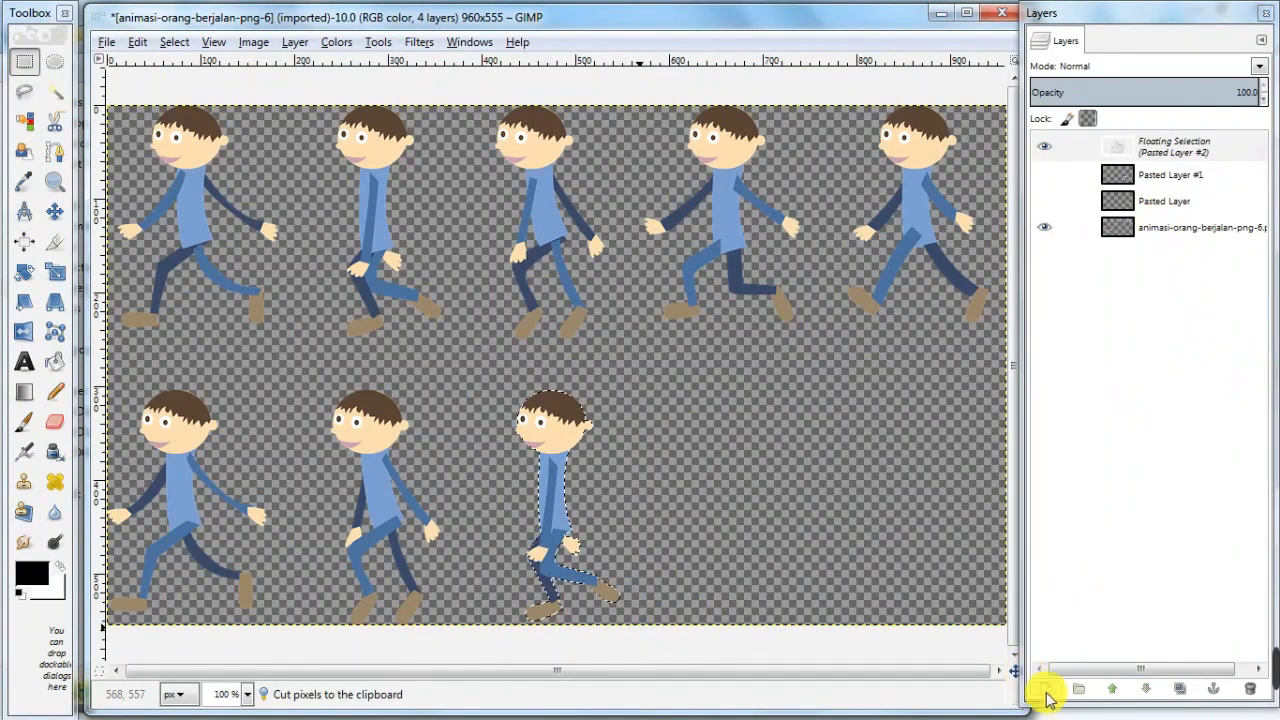
{"action": "left_click", "coordinate": [1046, 690]}
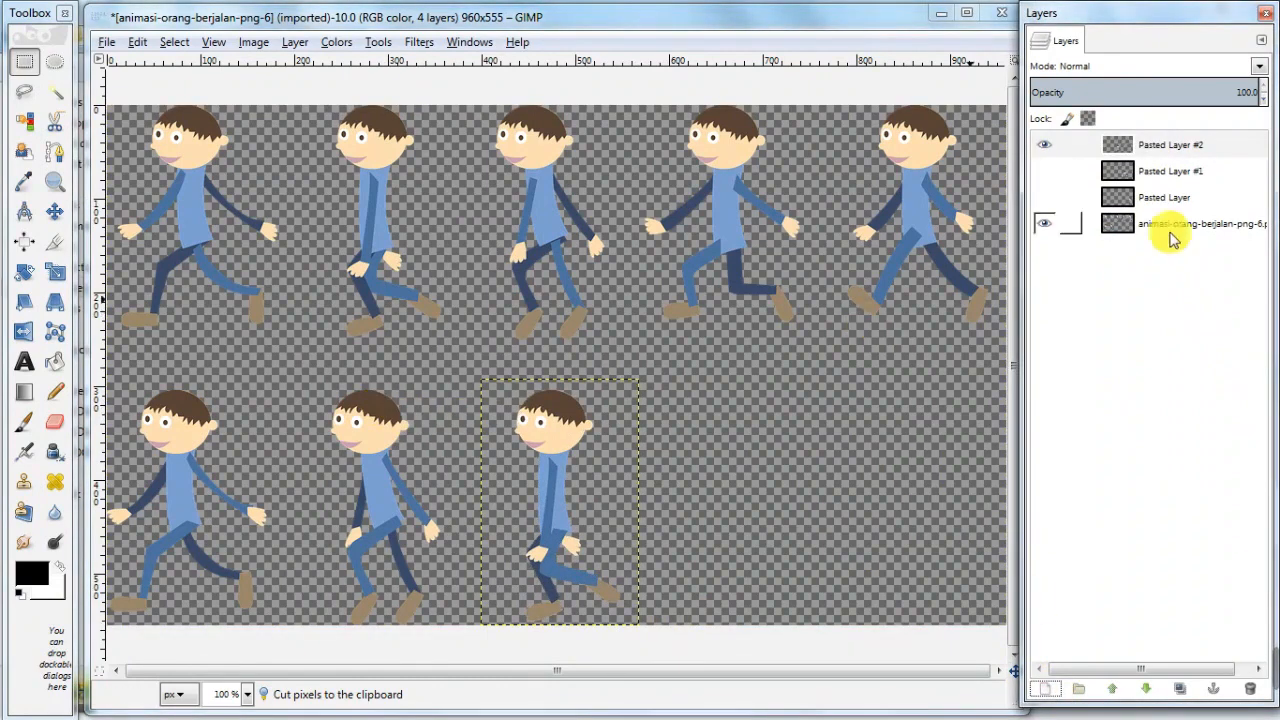
{"action": "left_click", "coordinate": [1046, 147]}
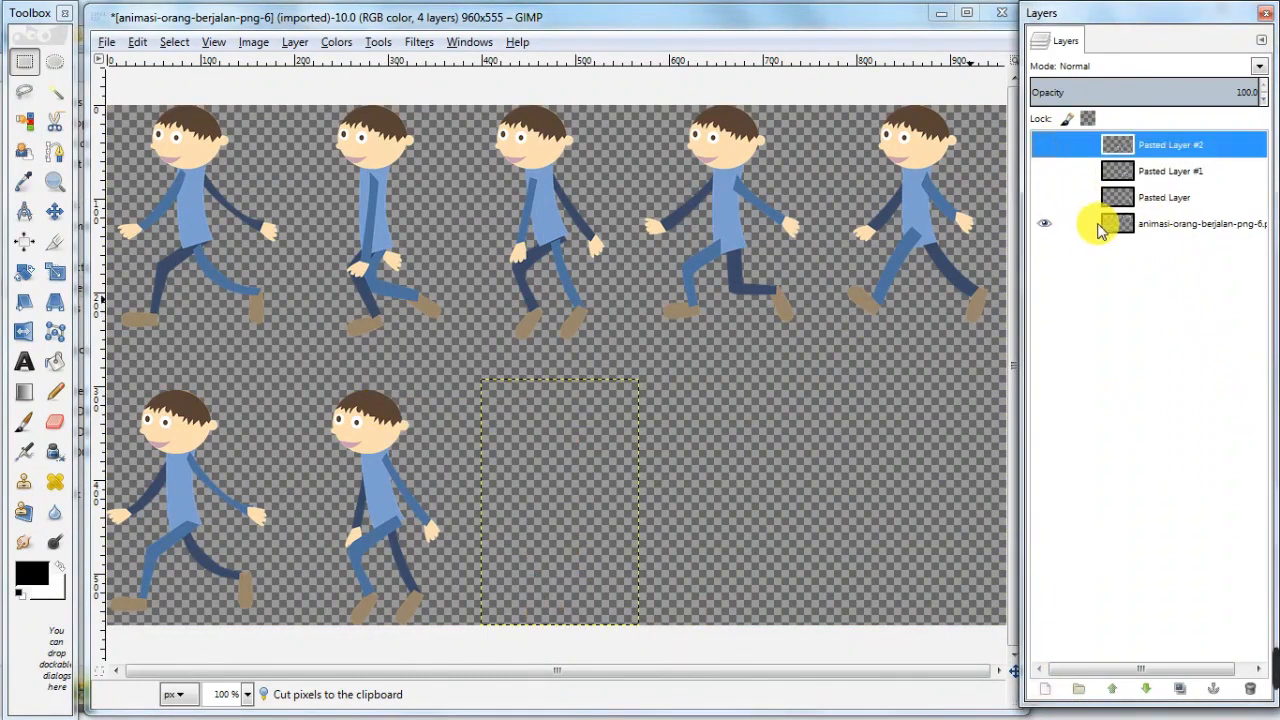
{"action": "left_click", "coordinate": [1149, 224]}
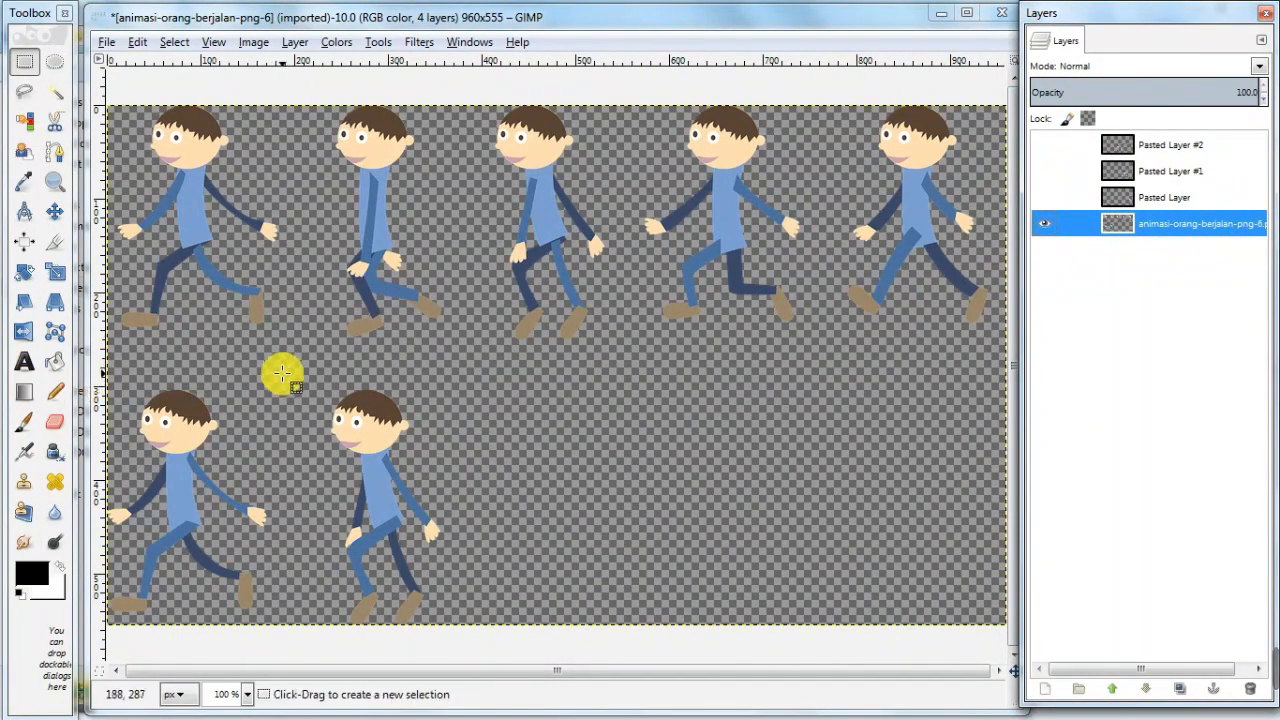
- Cut the second figure of the lower row onto its own new layer, hidden, and return to the original sprite layer
{"action": "left_click_drag", "start_coordinate": [292, 373], "coordinate": [478, 630]}
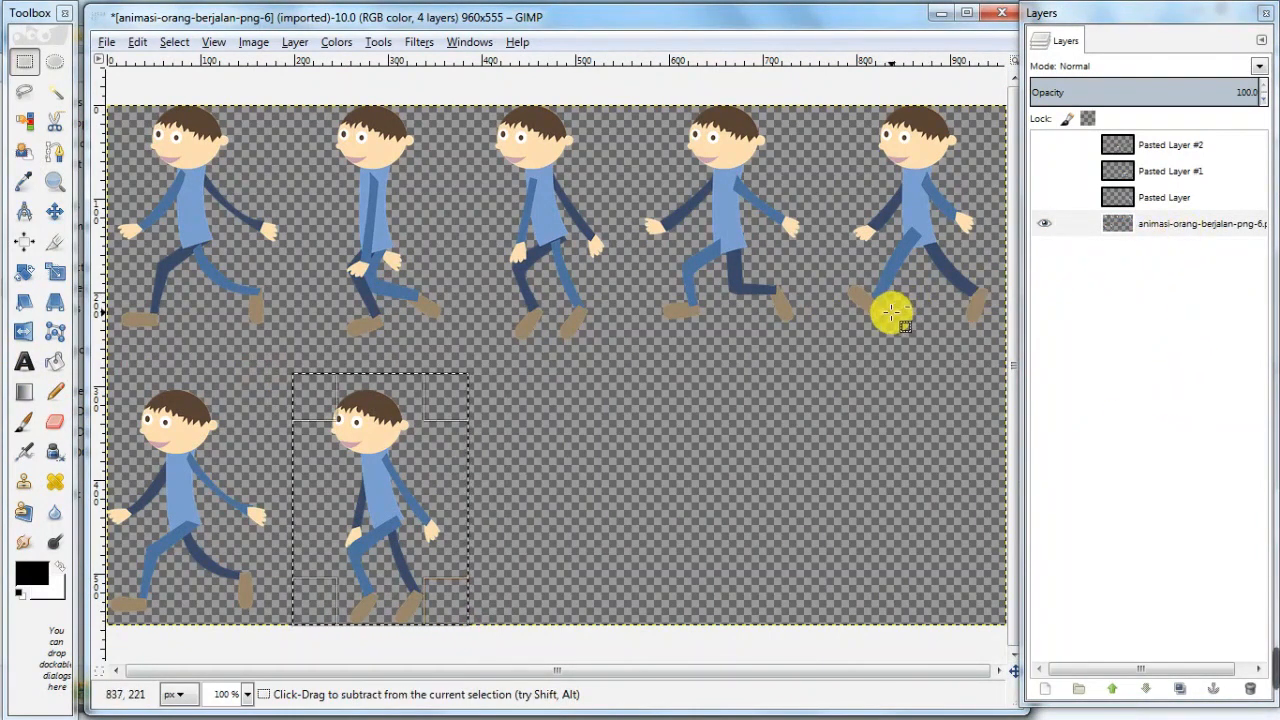
{"action": "key", "text": "ctrl+x"}
{"action": "key", "text": "ctrl+v"}
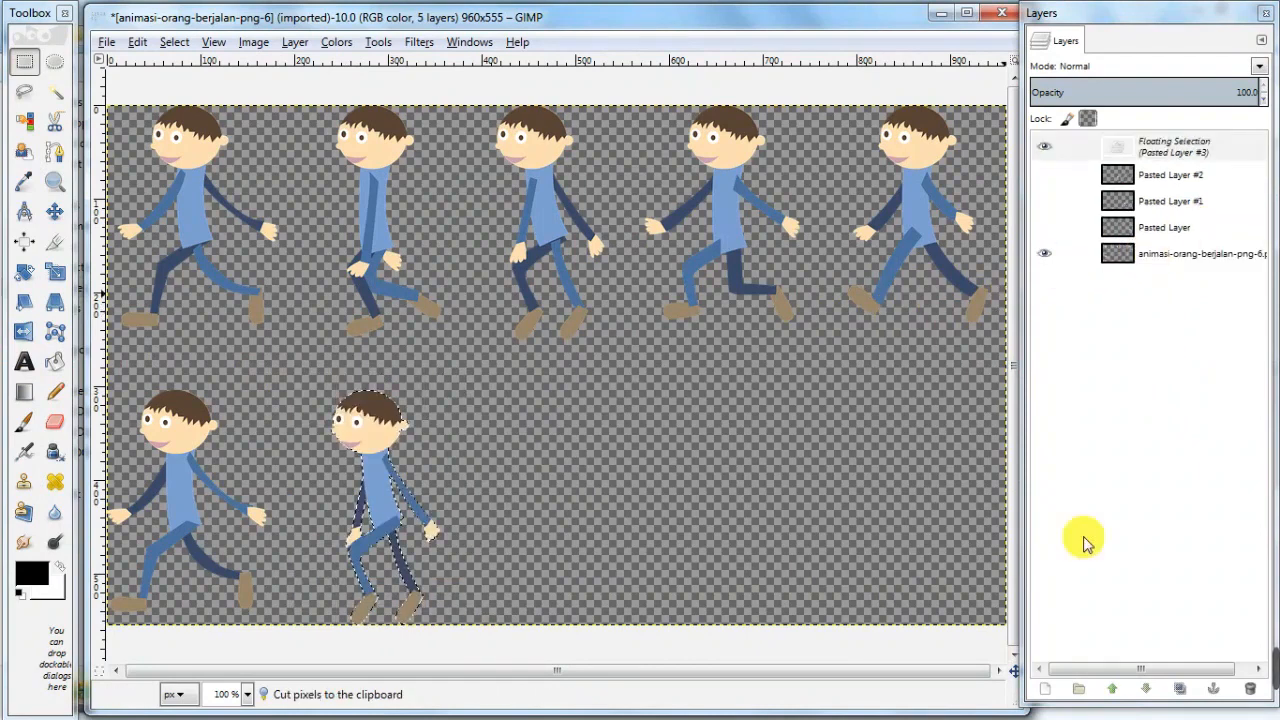
{"action": "left_click", "coordinate": [1055, 688]}
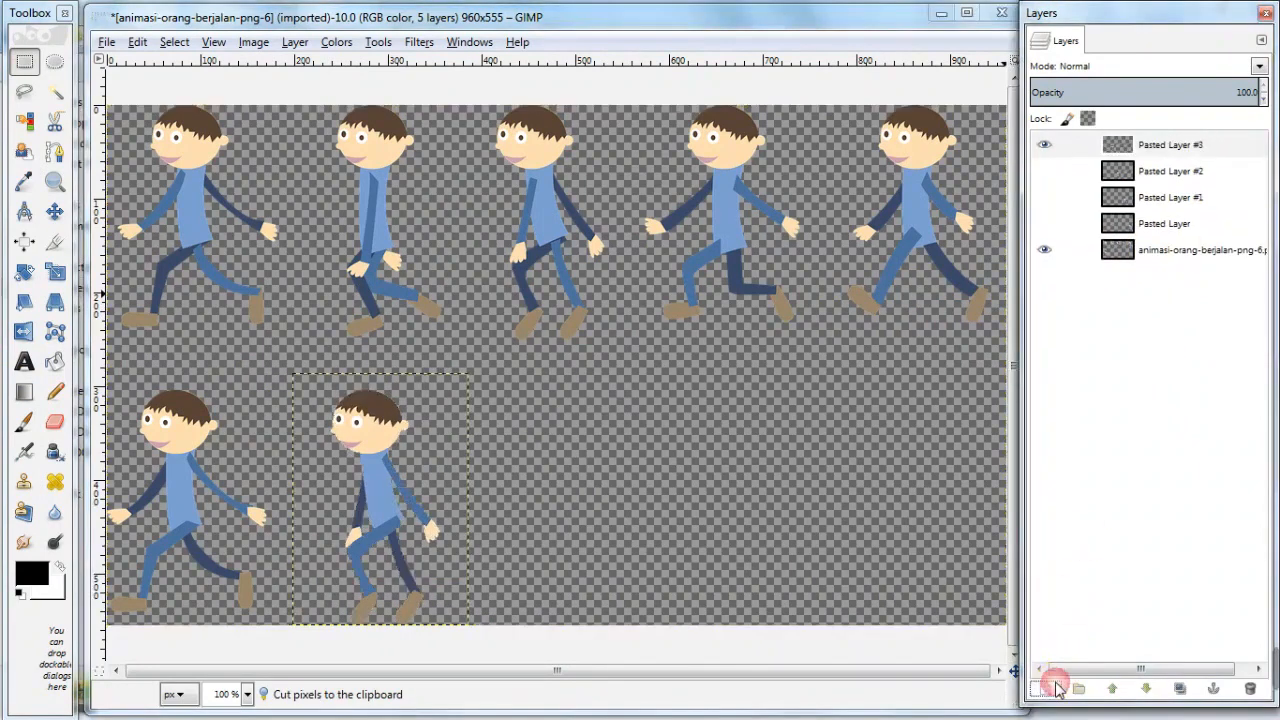
{"action": "left_click", "coordinate": [1045, 147]}
{"action": "left_click", "coordinate": [1140, 253]}
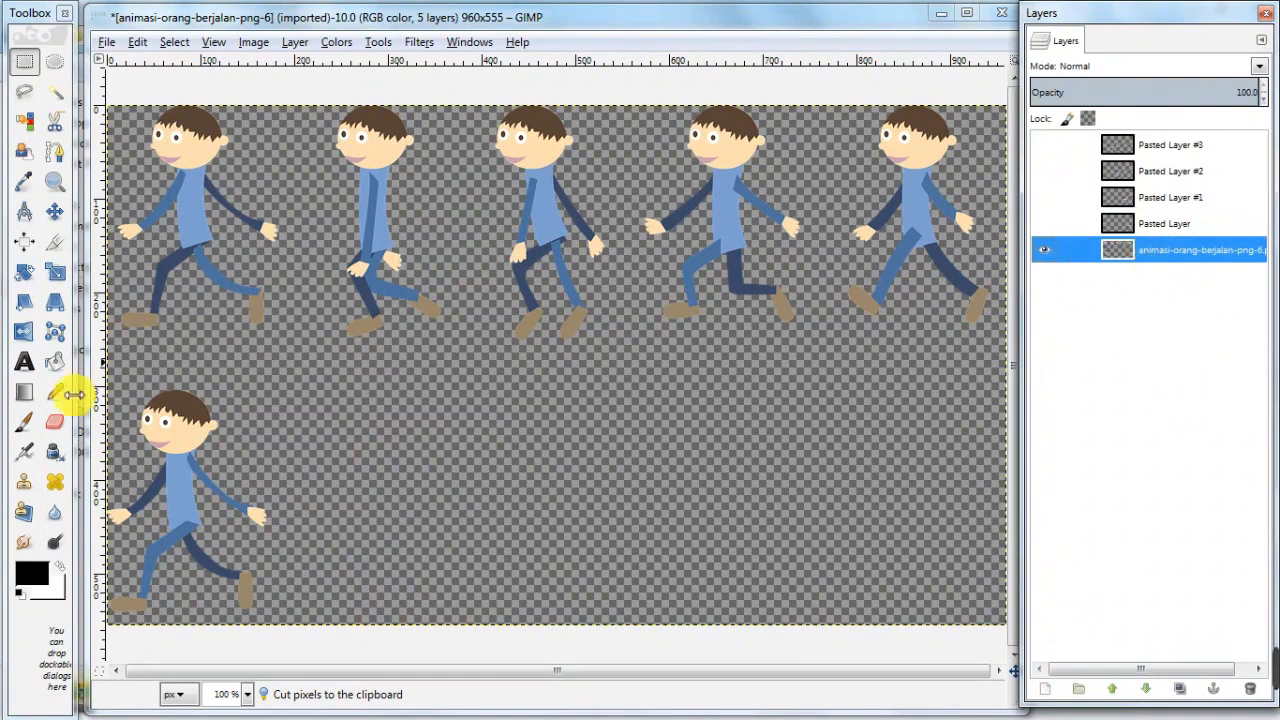
- Cut the first figure of the lower row out of the sprite layer, paste it as a new layer and hide that layer
{"action": "left_click_drag", "start_coordinate": [107, 380], "coordinate": [279, 624]}
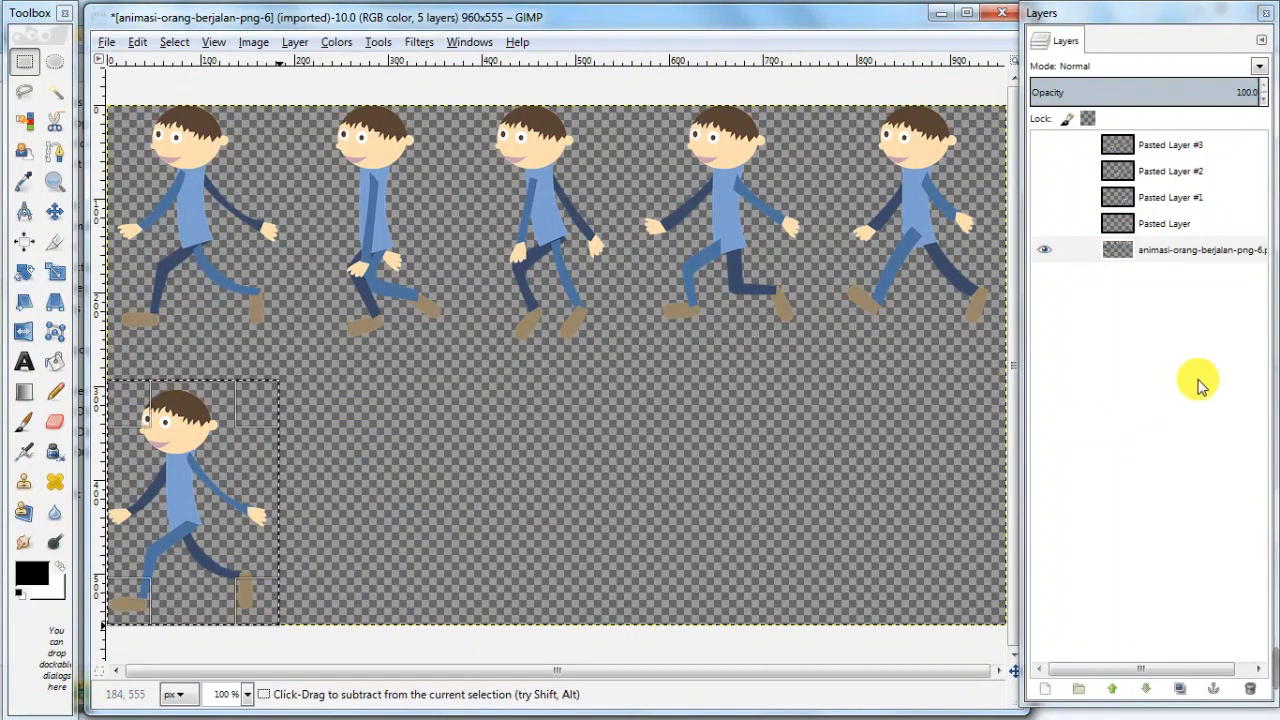
{"action": "key", "text": "ctrl+x"}
{"action": "key", "text": "ctrl+v"}
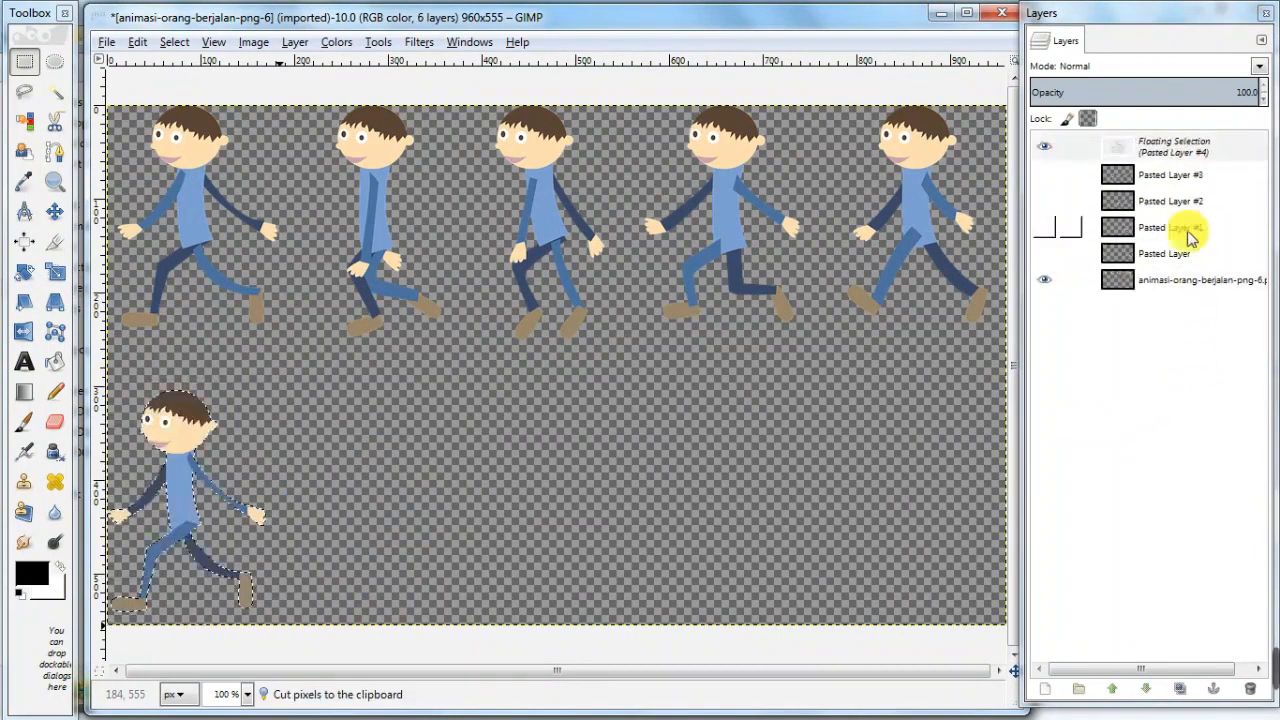
{"action": "left_click", "coordinate": [1040, 690]}
{"action": "left_click", "coordinate": [1046, 150]}
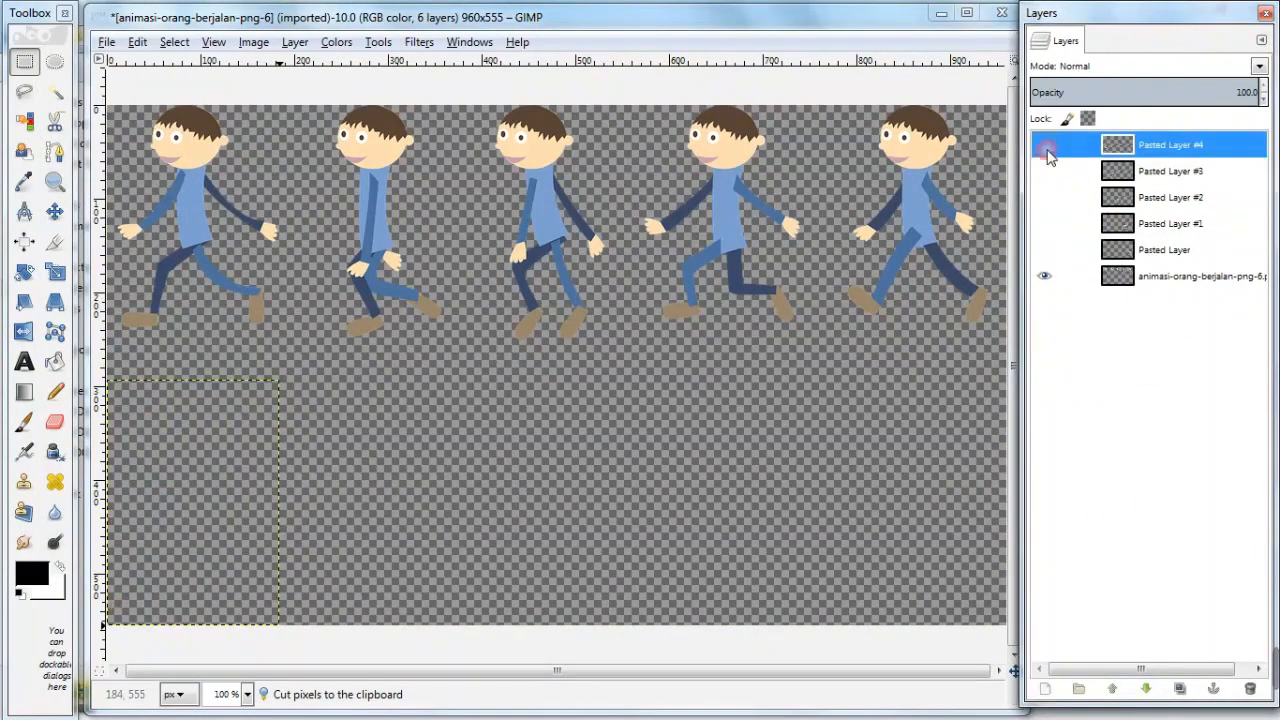
- Cut the fifth figure of the upper row from the sprite layer onto its own hidden layer, and make the sprite layer active again
{"action": "left_click_drag", "start_coordinate": [836, 104], "coordinate": [1002, 329]}
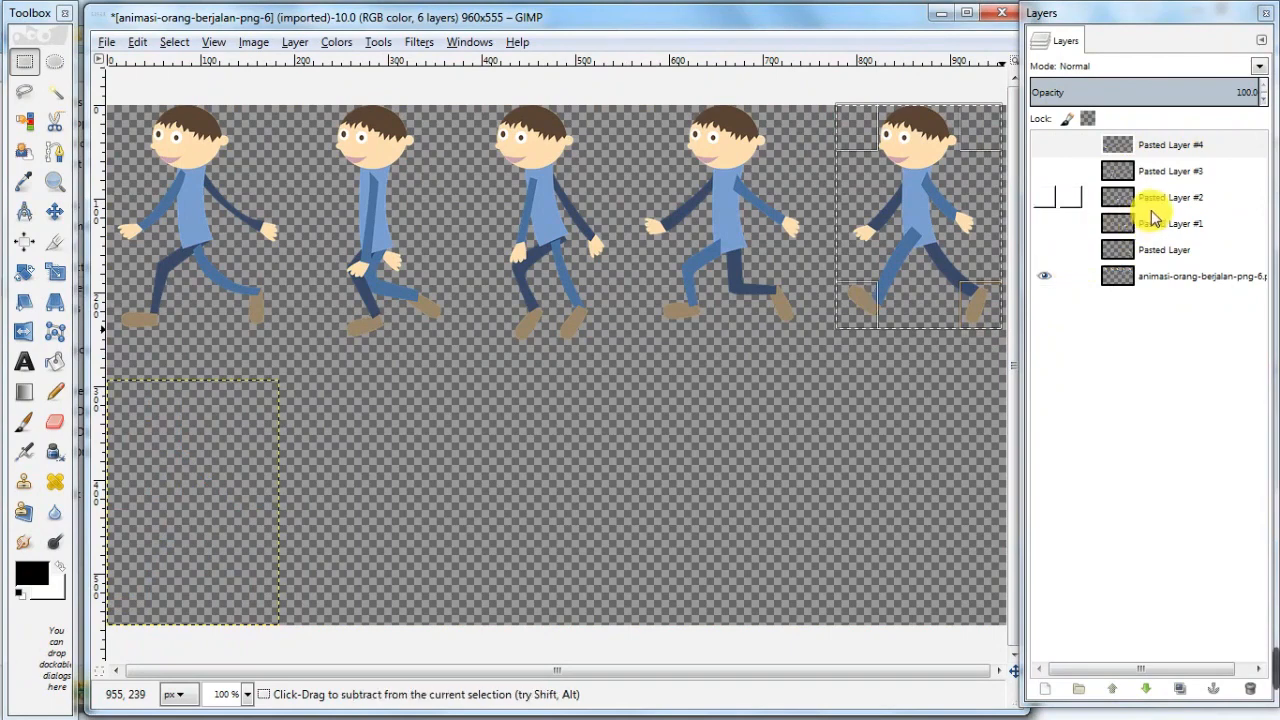
{"action": "left_click", "coordinate": [1172, 277]}
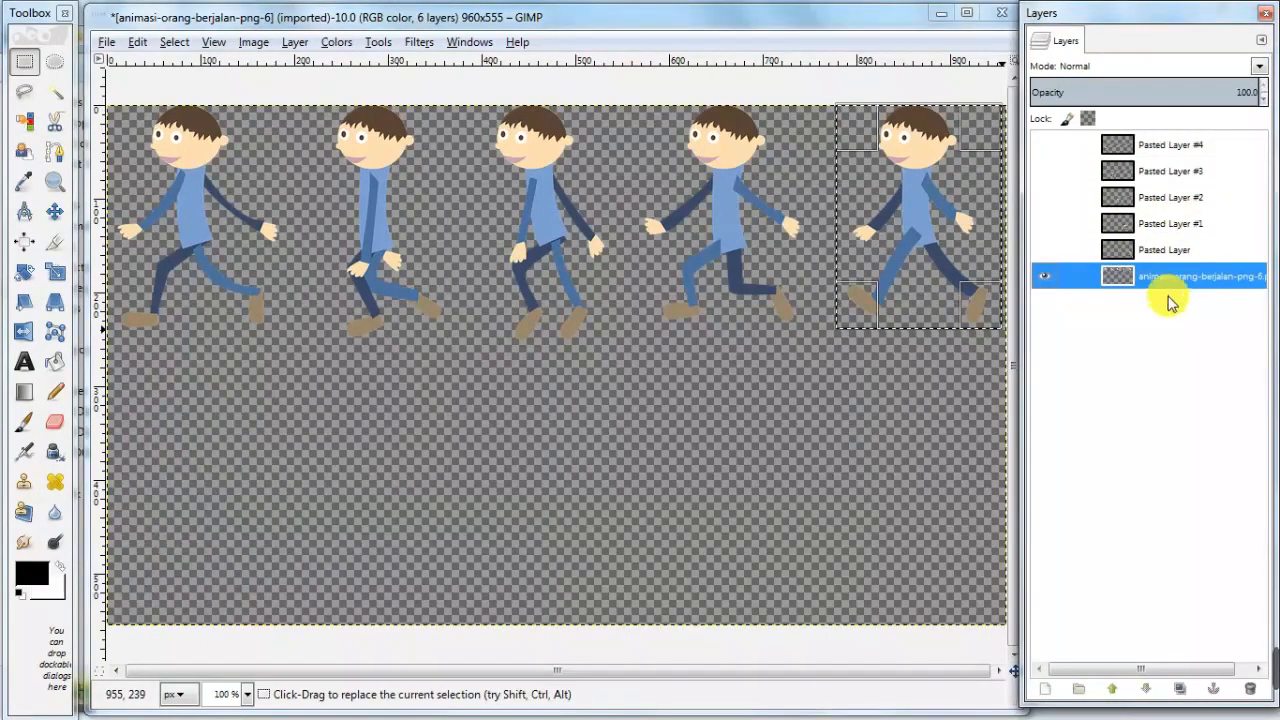
{"action": "key", "text": "ctrl+x"}
{"action": "key", "text": "ctrl+v"}
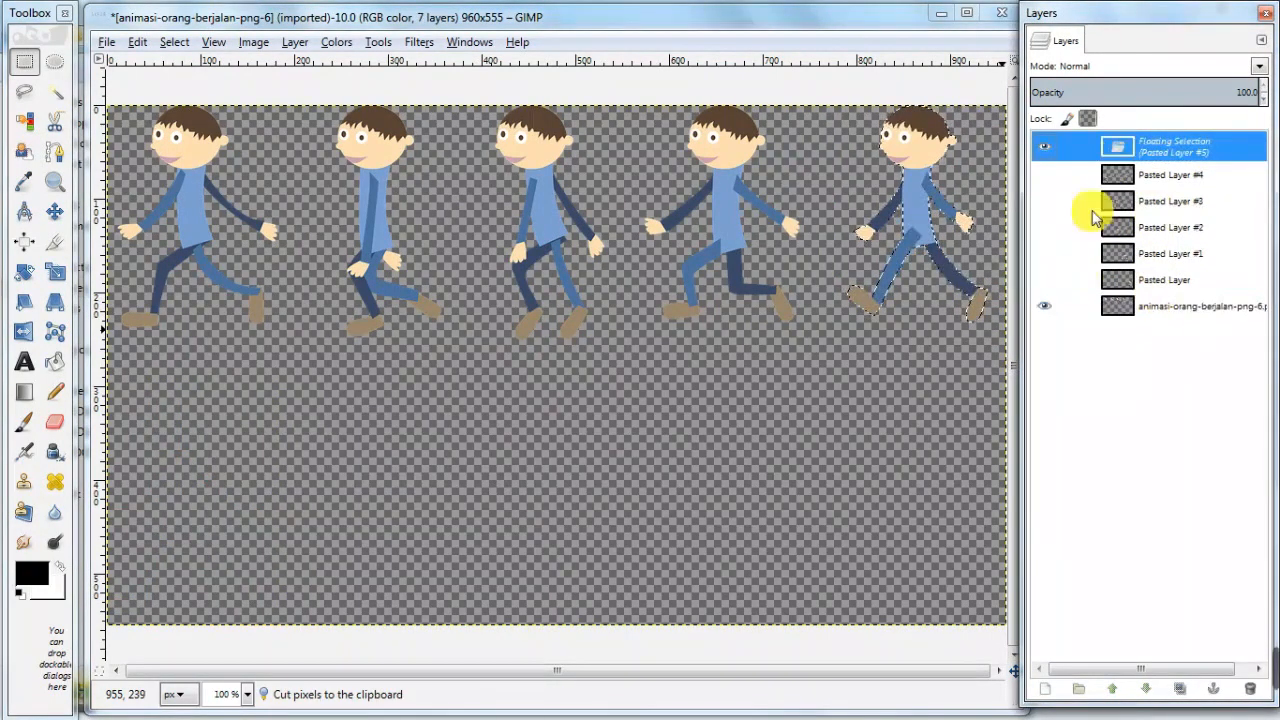
{"action": "left_click", "coordinate": [1041, 690]}
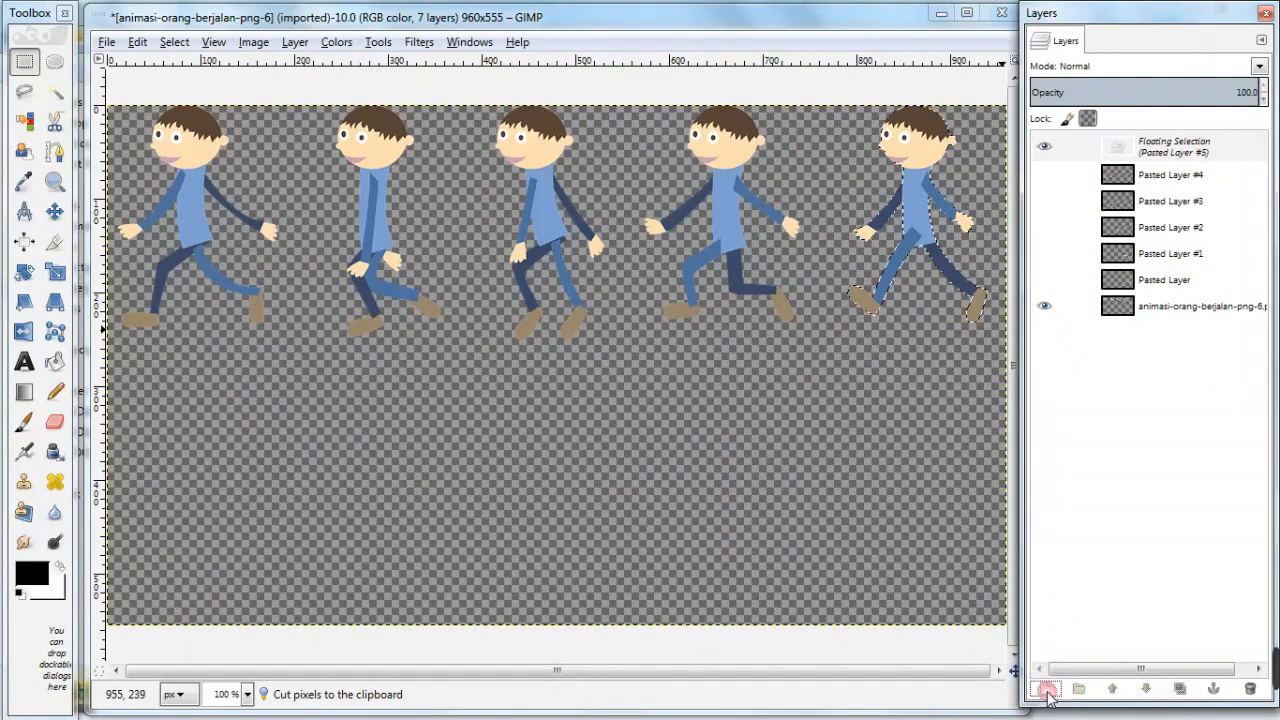
{"action": "left_click", "coordinate": [1176, 147]}
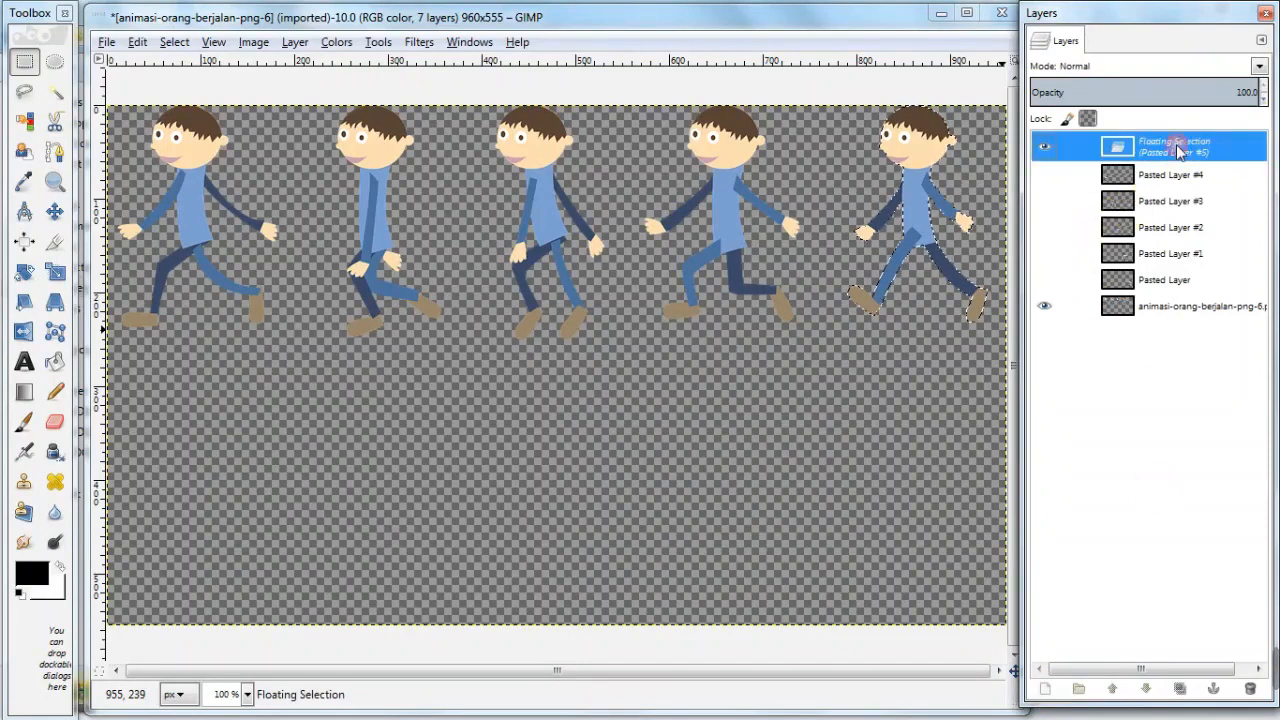
{"action": "left_click", "coordinate": [1043, 700]}
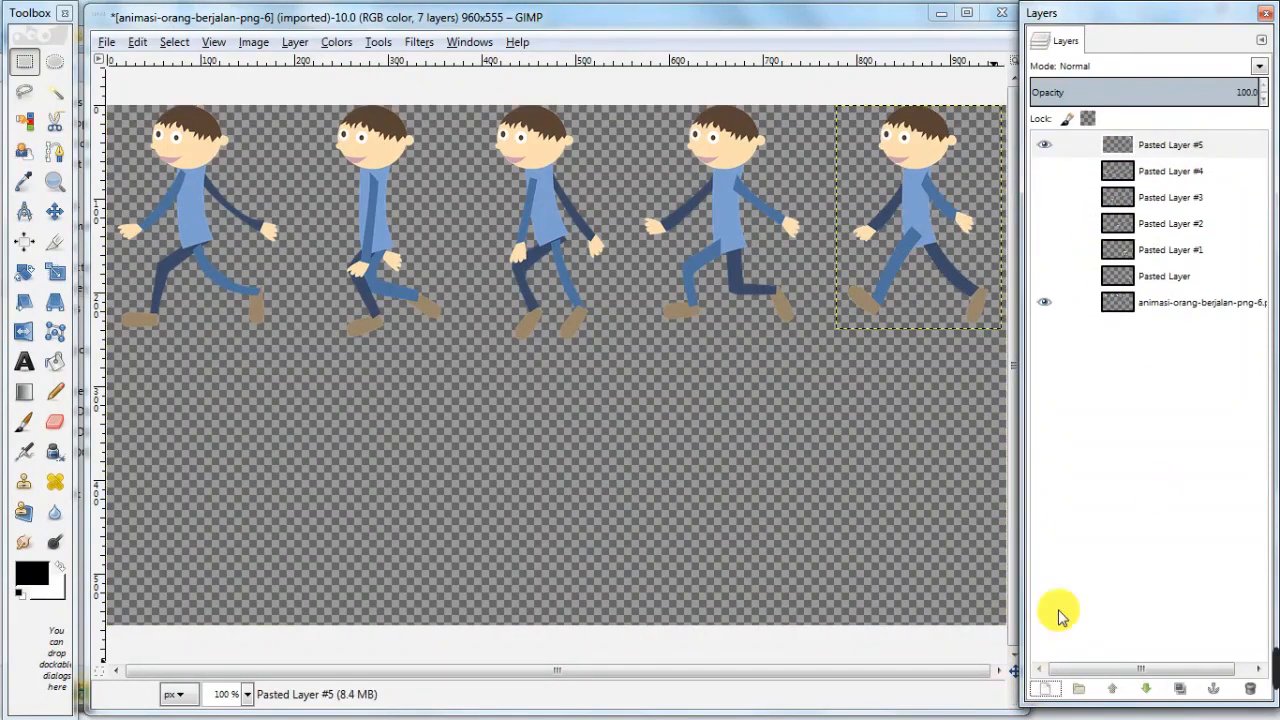
{"action": "left_click", "coordinate": [1046, 147]}
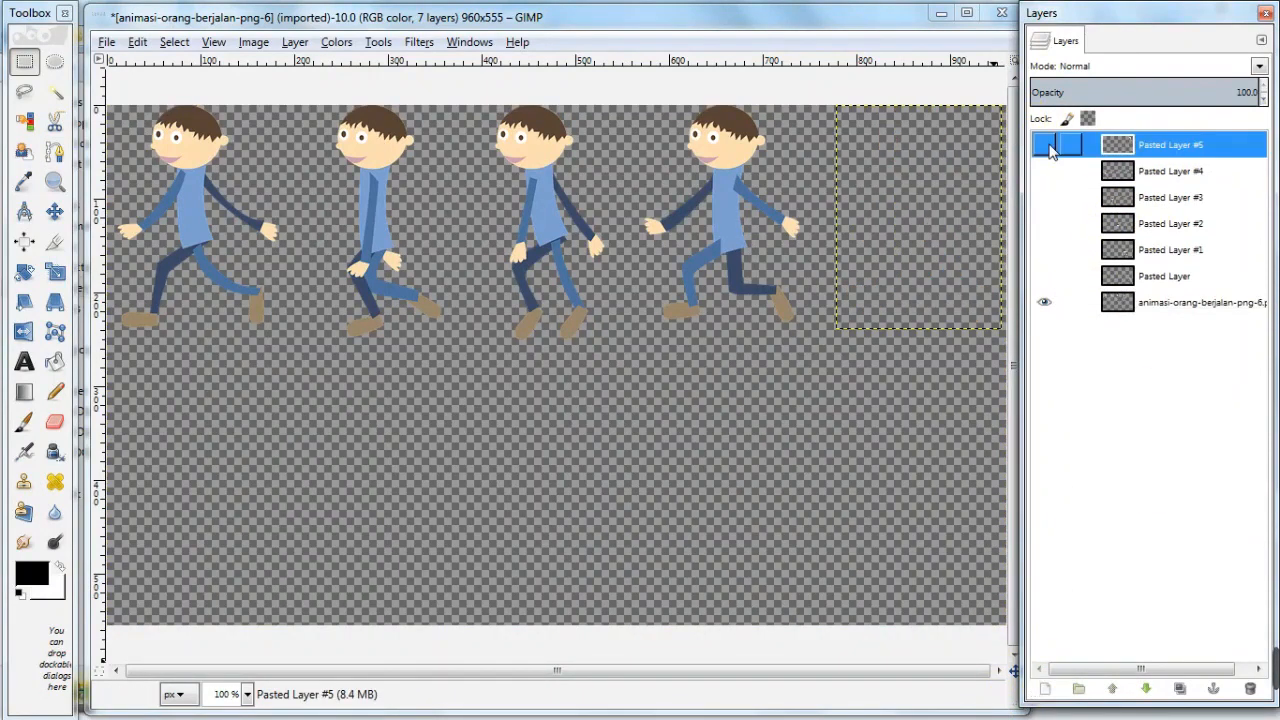
{"action": "left_click", "coordinate": [1172, 303]}
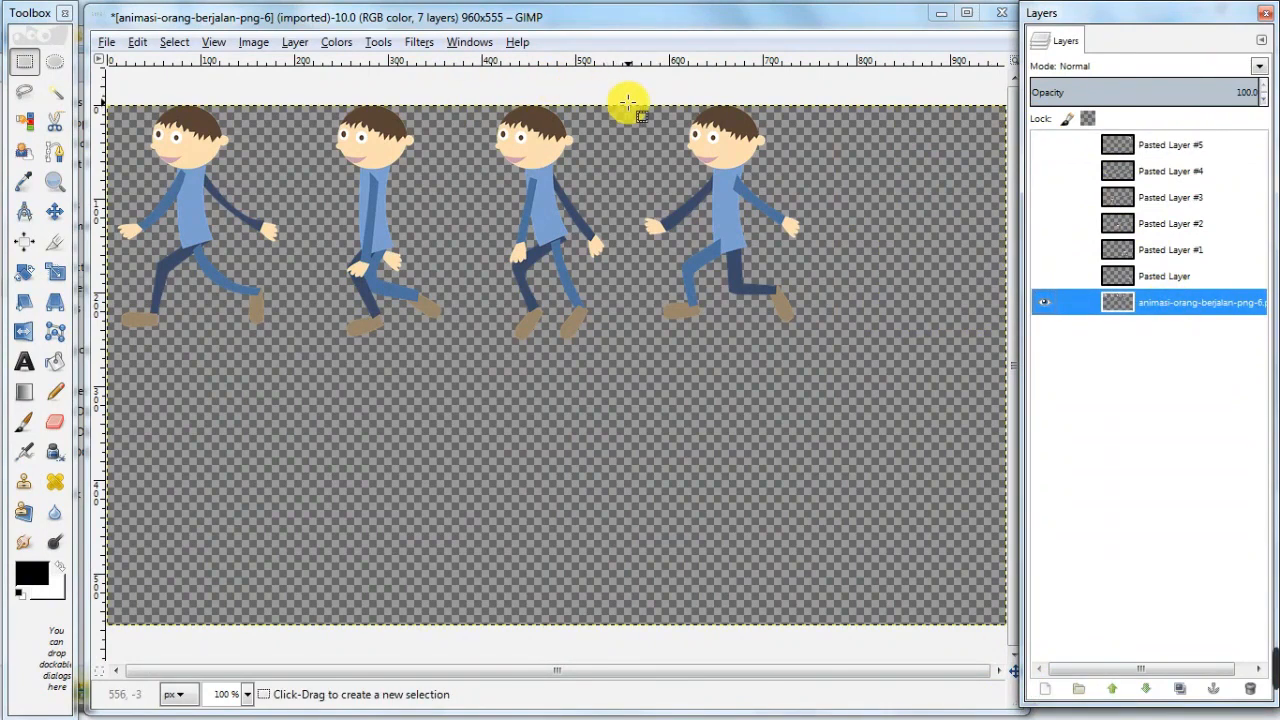
- Cut the fourth figure of the upper row onto its own new layer, hidden, and reactivate the original sprite layer
{"action": "left_click_drag", "start_coordinate": [627, 101], "coordinate": [814, 336]}
{"action": "left_click", "coordinate": [1163, 306]}
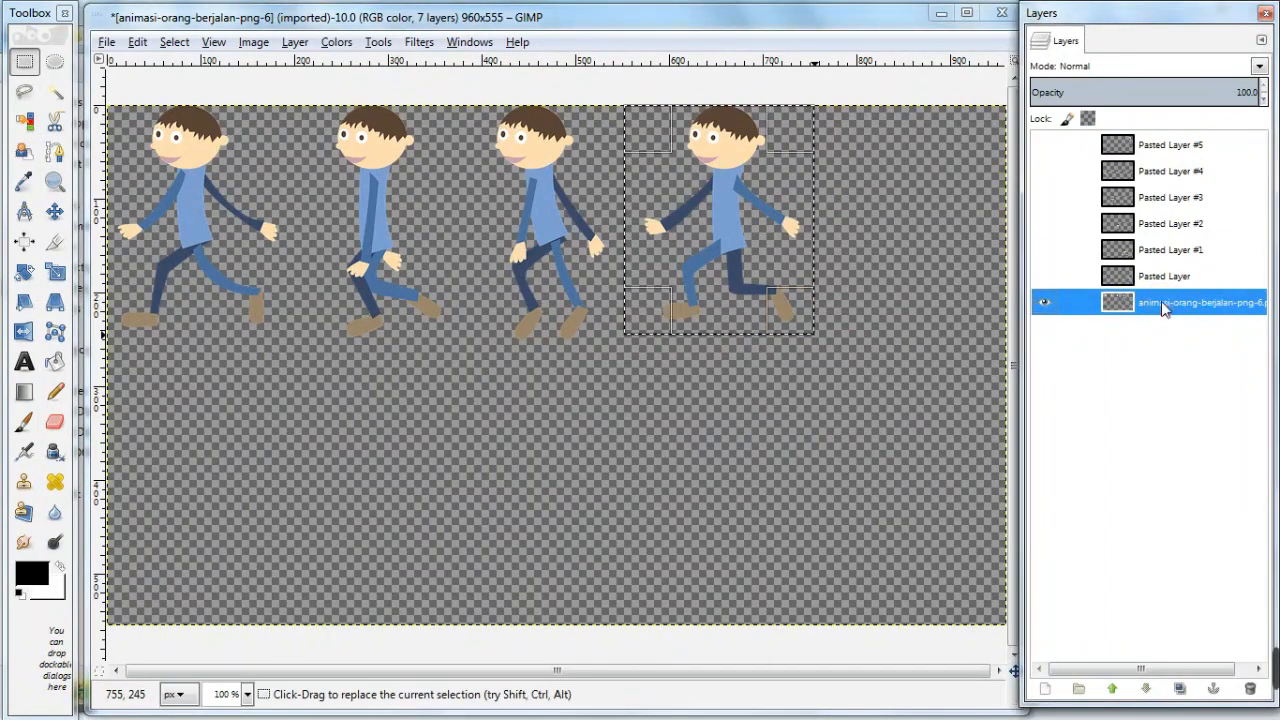
{"action": "key", "text": "ctrl+x"}
{"action": "key", "text": "ctrl+v"}
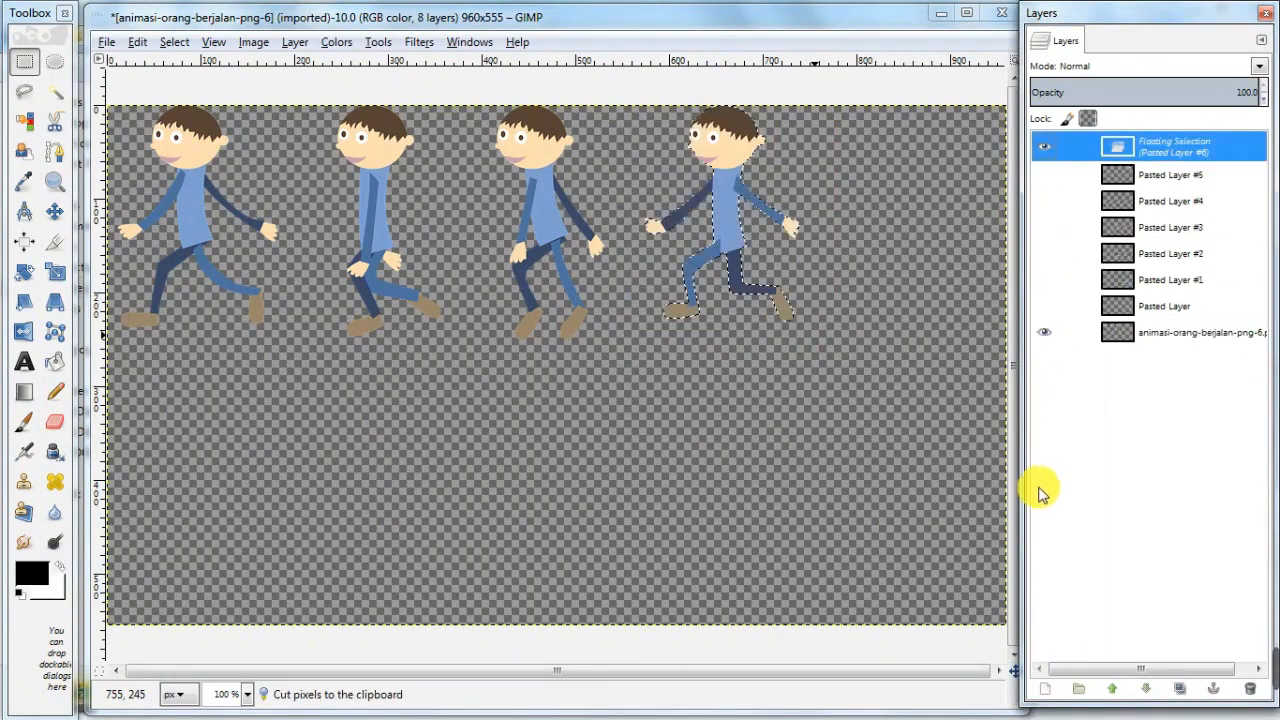
{"action": "left_click", "coordinate": [1050, 690]}
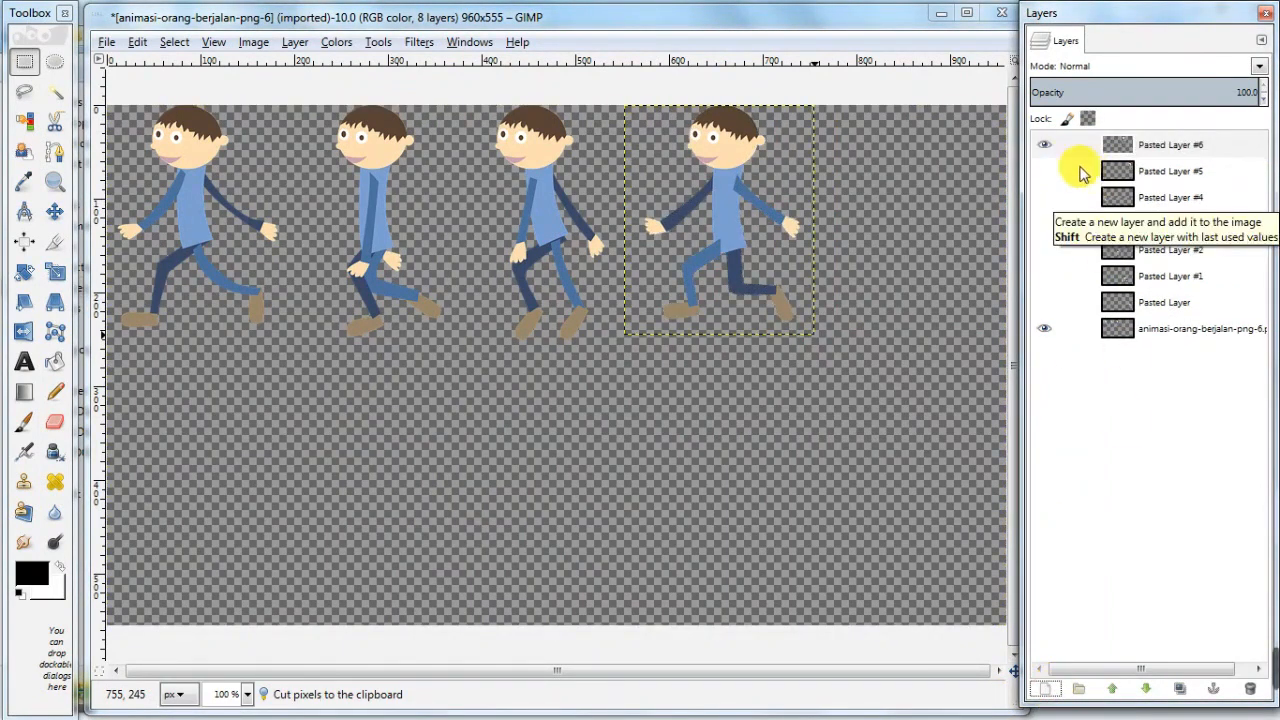
{"action": "left_click", "coordinate": [1045, 147]}
{"action": "left_click", "coordinate": [1155, 330]}
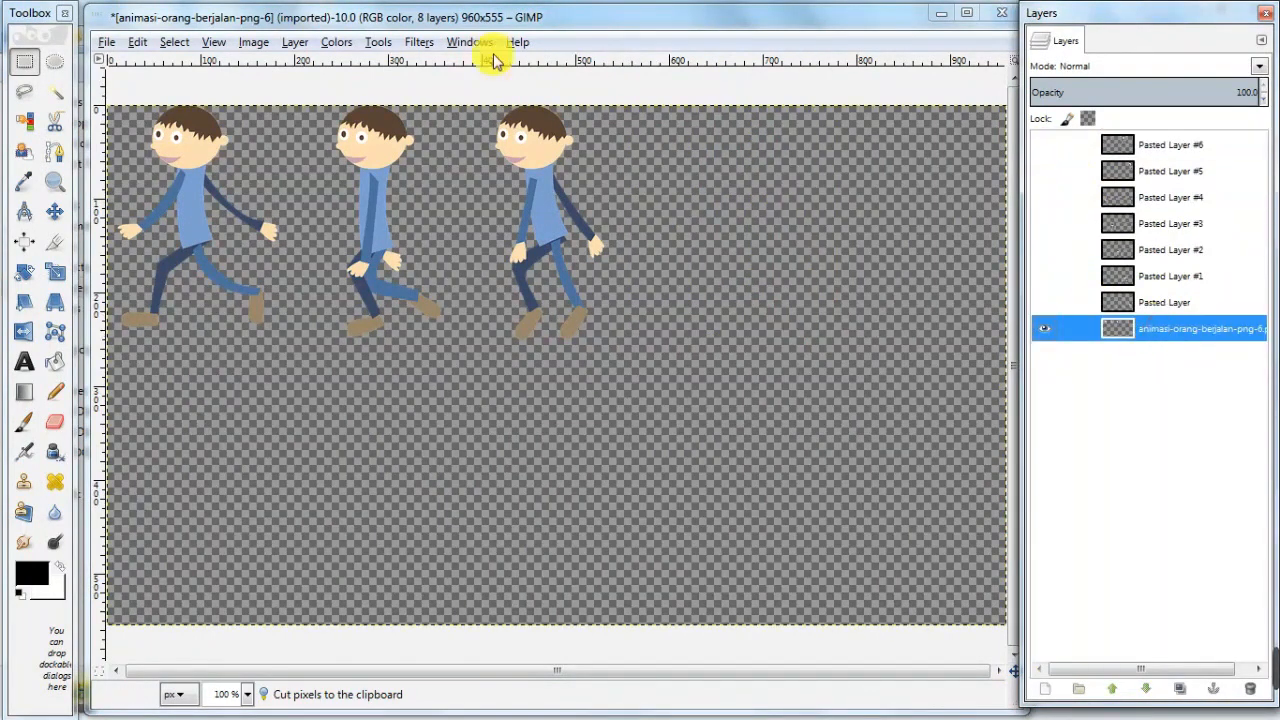
- Cut the third figure of the upper row out of the sprite layer, paste it as a new layer and hide that layer
{"action": "left_click_drag", "start_coordinate": [471, 104], "coordinate": [637, 352]}
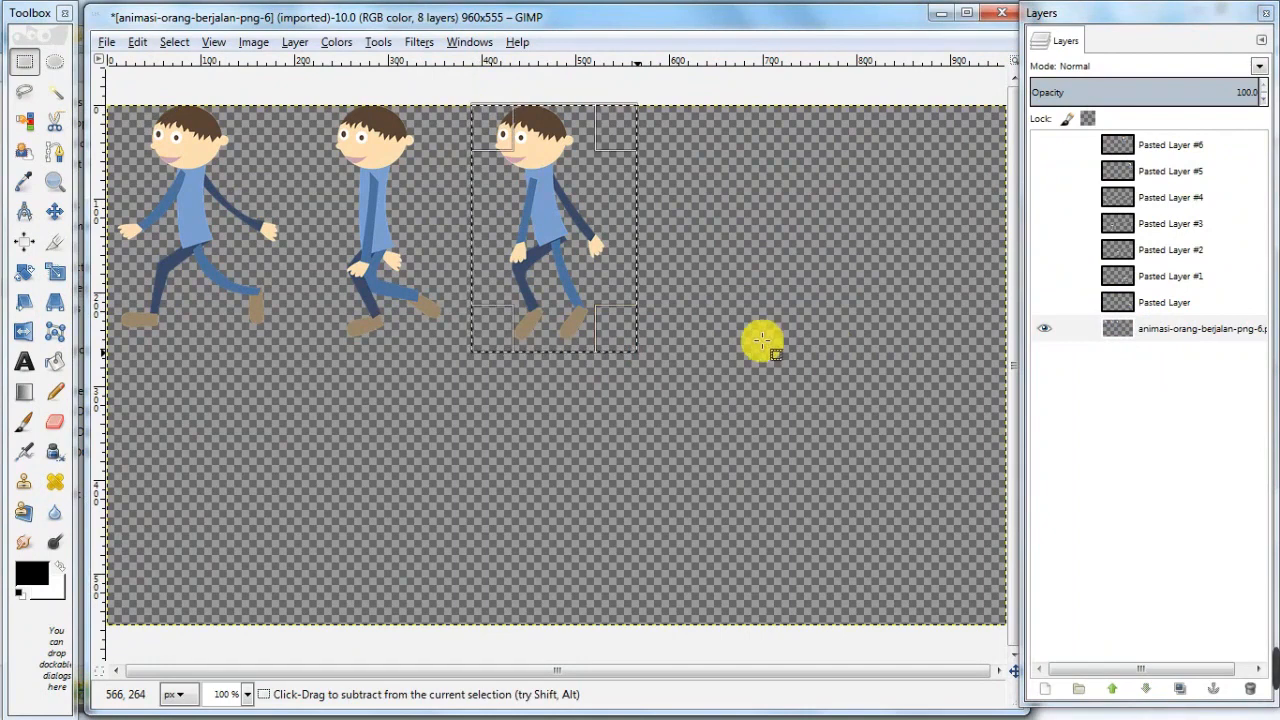
{"action": "key", "text": "ctrl+x"}
{"action": "key", "text": "ctrl+v"}
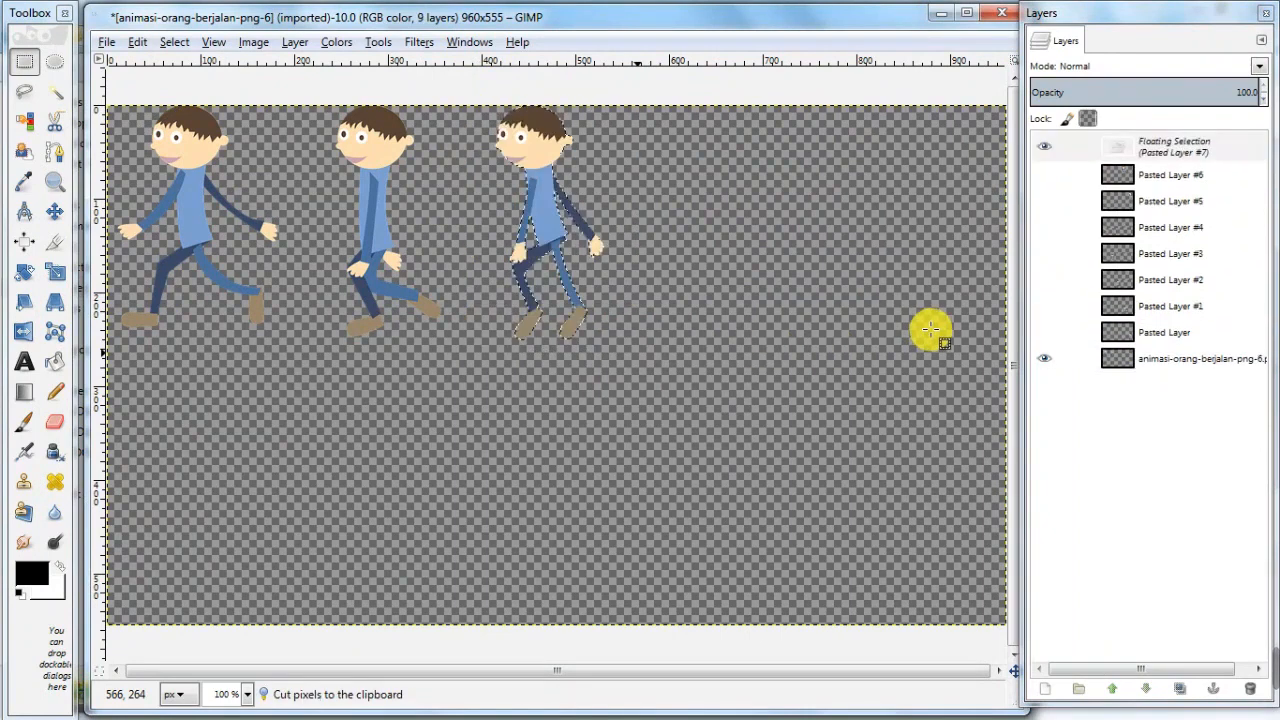
{"action": "left_click", "coordinate": [1045, 689]}
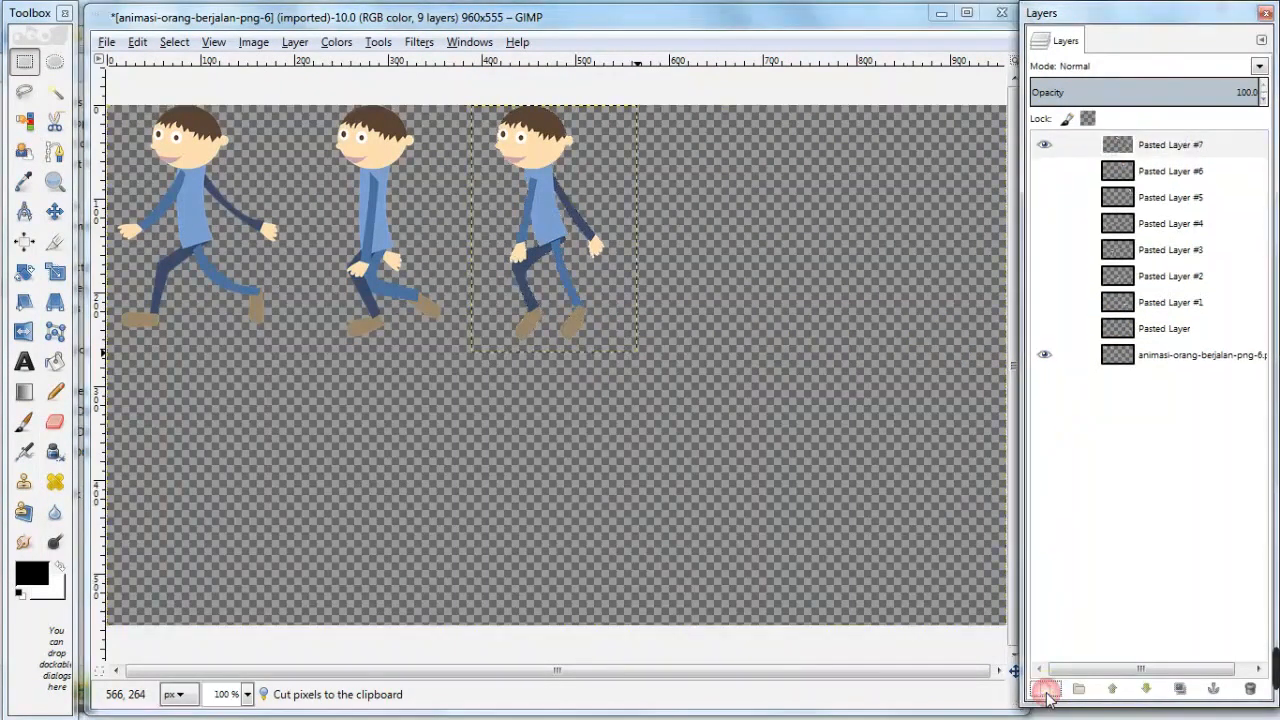
{"action": "left_click", "coordinate": [1044, 145]}
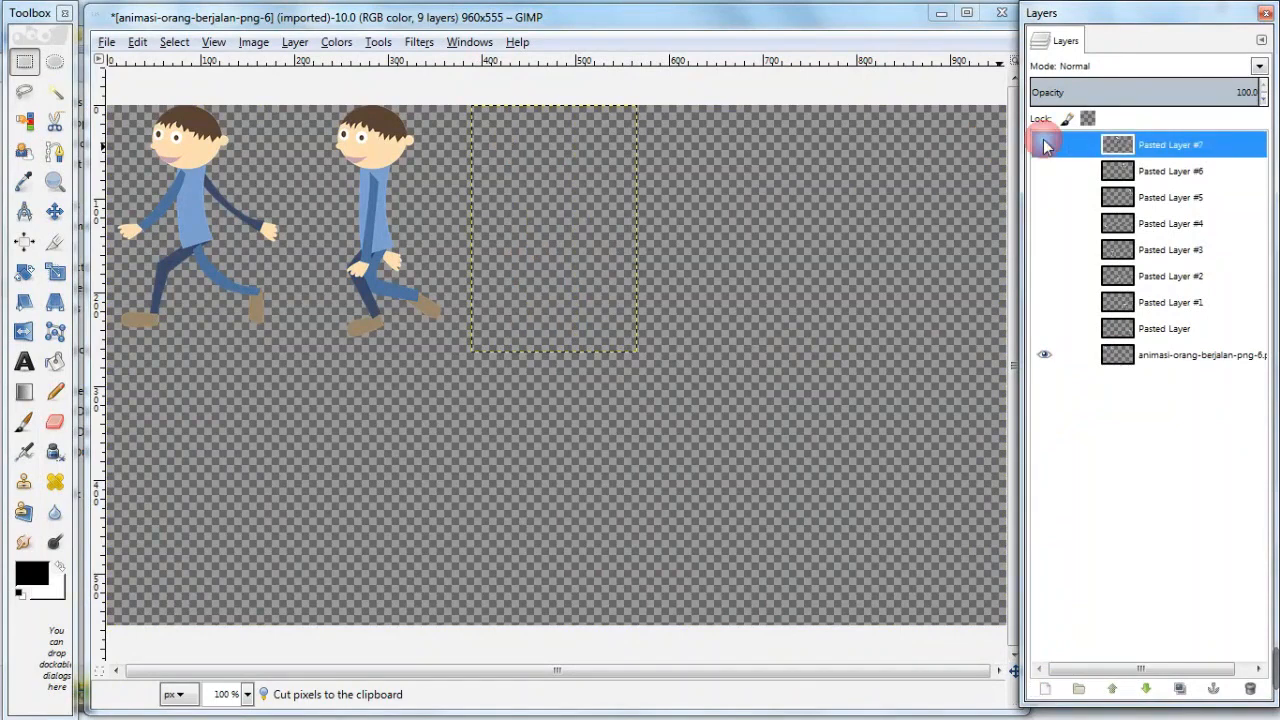
- Cut the second figure of the upper row from the sprite layer, paste it as a new layer and hide that layer
{"action": "left_click", "coordinate": [1153, 355]}
{"action": "left_click_drag", "start_coordinate": [315, 104], "coordinate": [476, 352]}
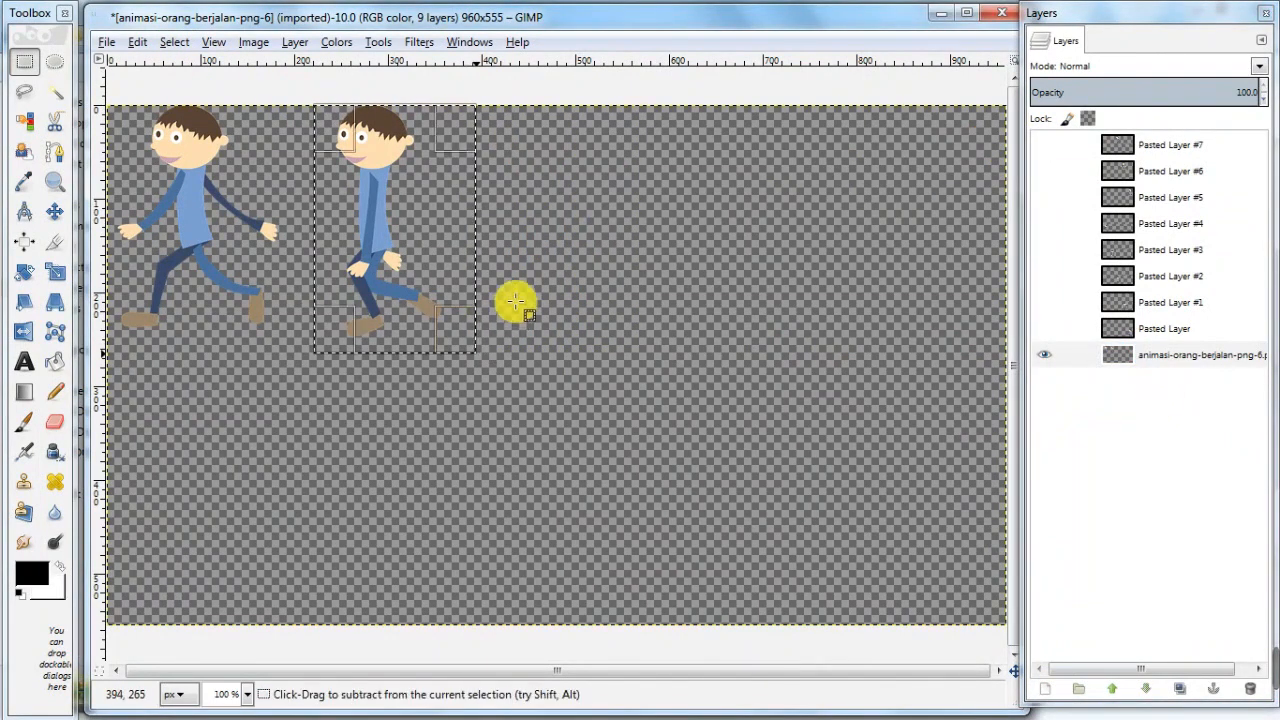
{"action": "key", "text": "ctrl+x"}
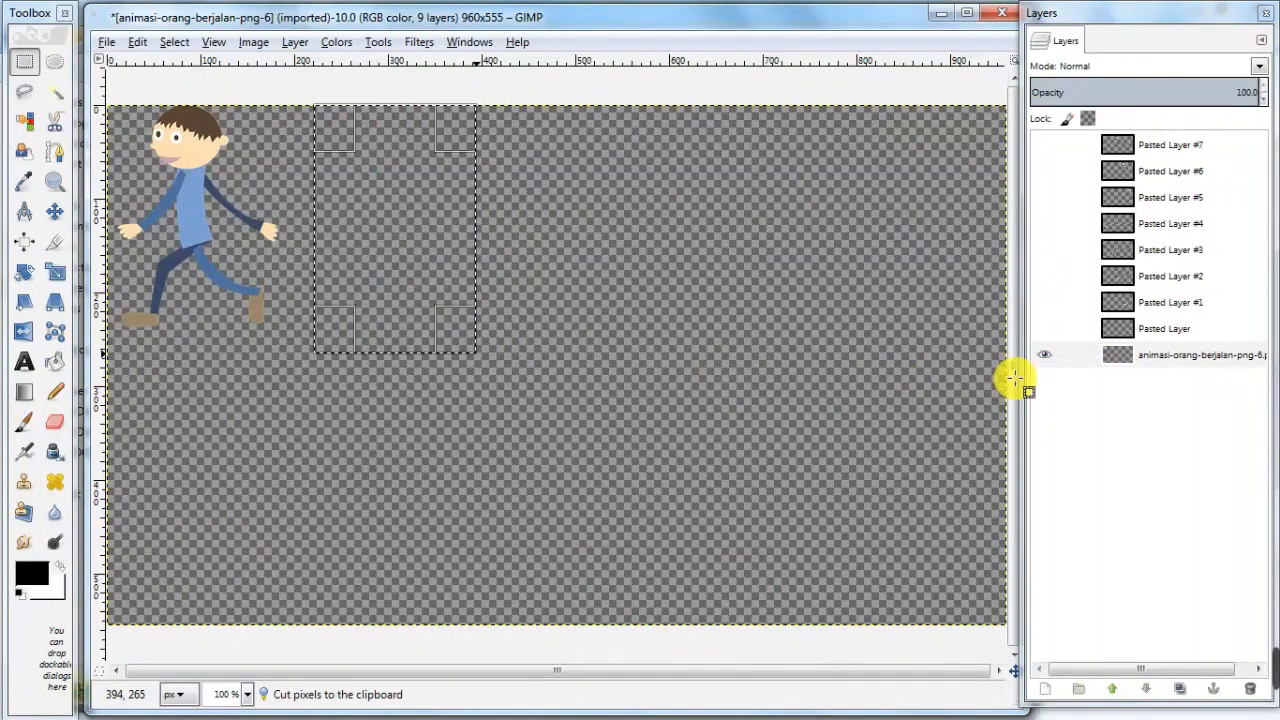
{"action": "key", "text": "ctrl+v"}
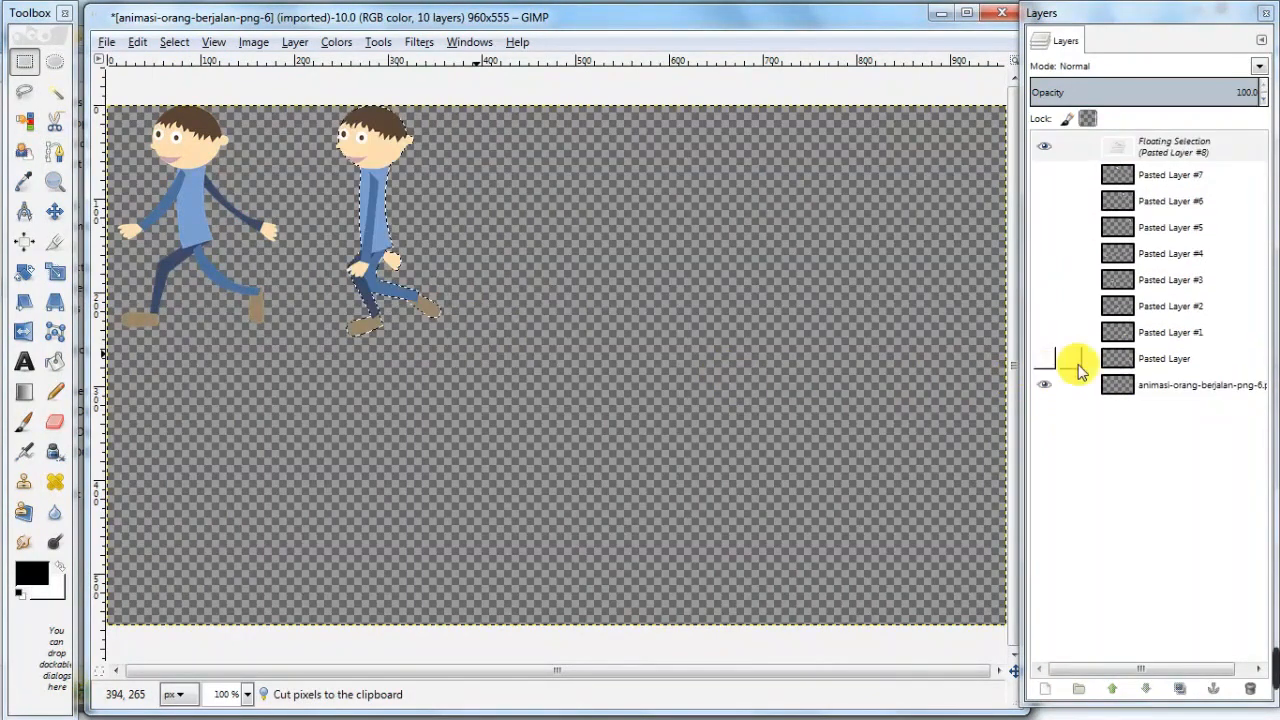
{"action": "left_click", "coordinate": [1045, 689]}
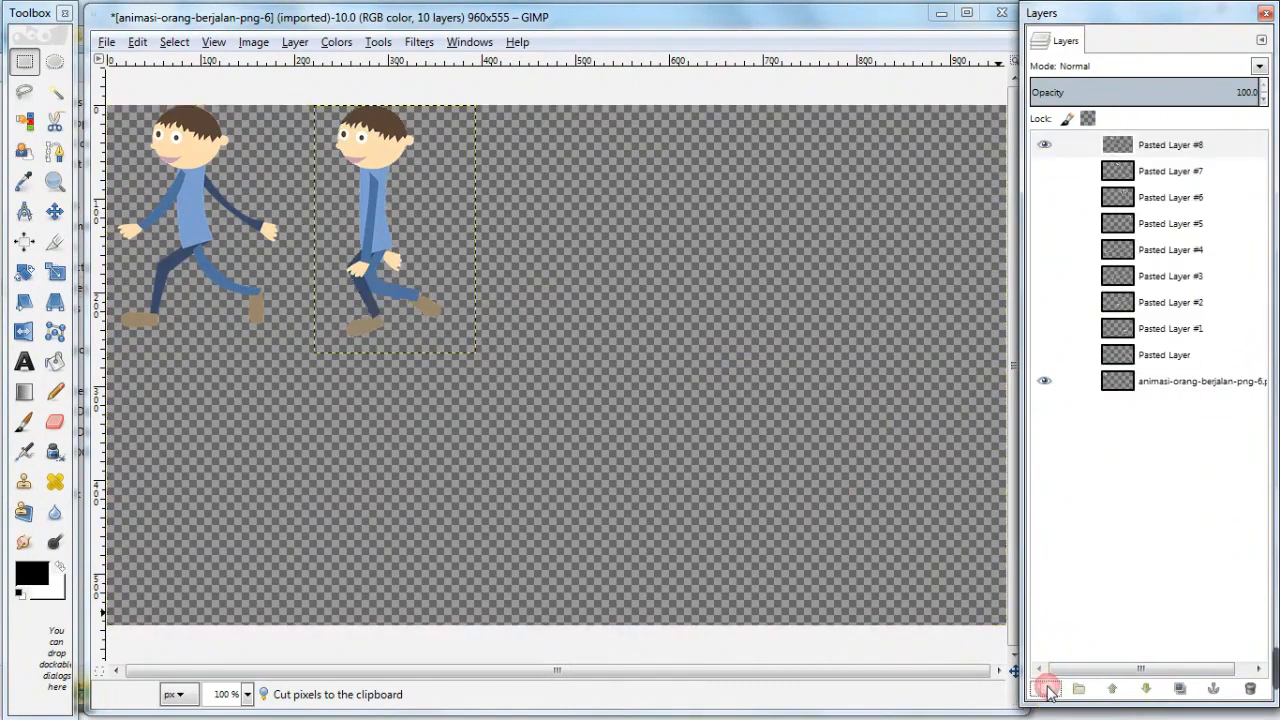
{"action": "left_click", "coordinate": [1045, 147]}
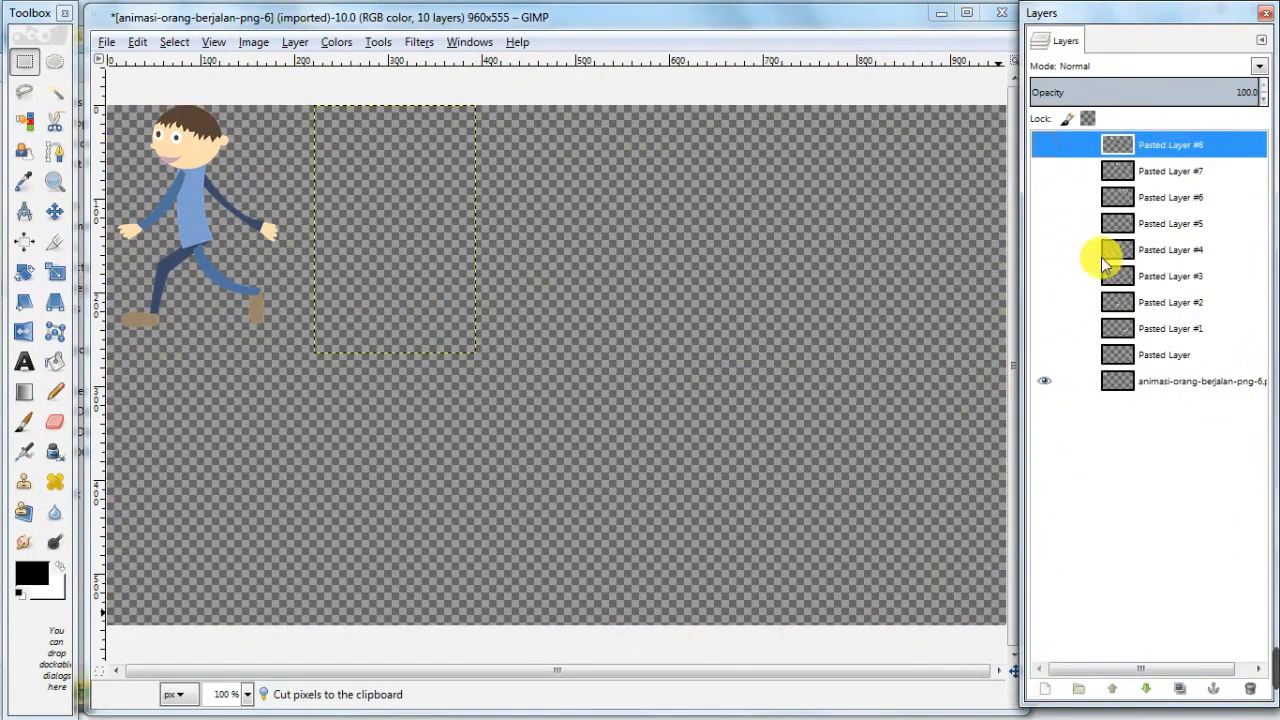
- Cut the first figure of the upper row from the sprite layer onto its own new layer, and hide the original sprite layer
{"action": "left_click", "coordinate": [1166, 381]}
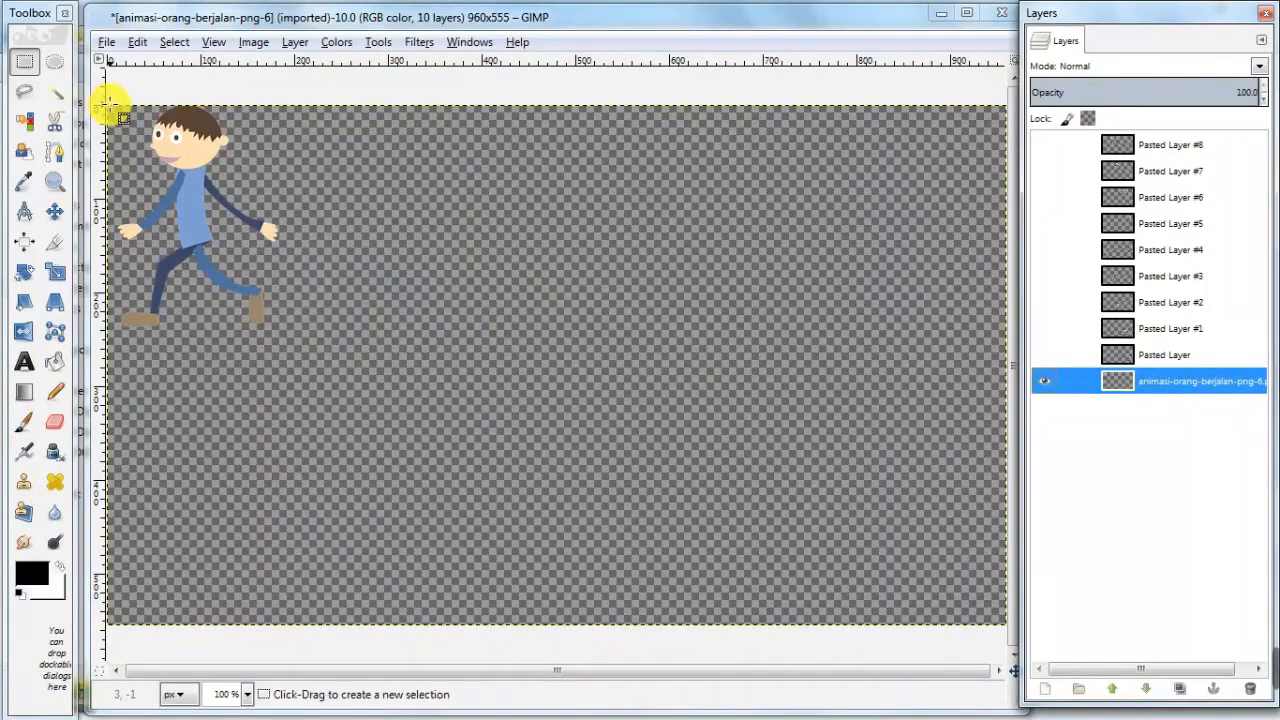
{"action": "left_click_drag", "start_coordinate": [107, 104], "coordinate": [304, 338]}
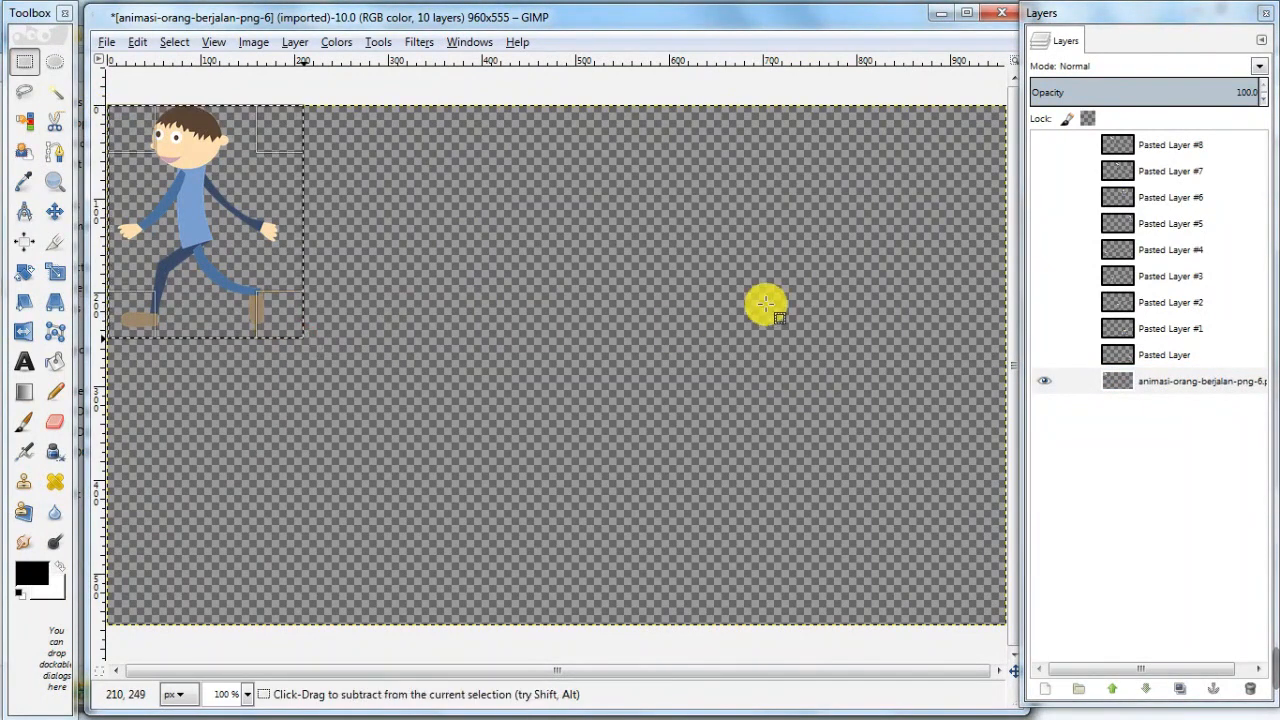
{"action": "key", "text": "ctrl+x"}
{"action": "key", "text": "ctrl+v"}
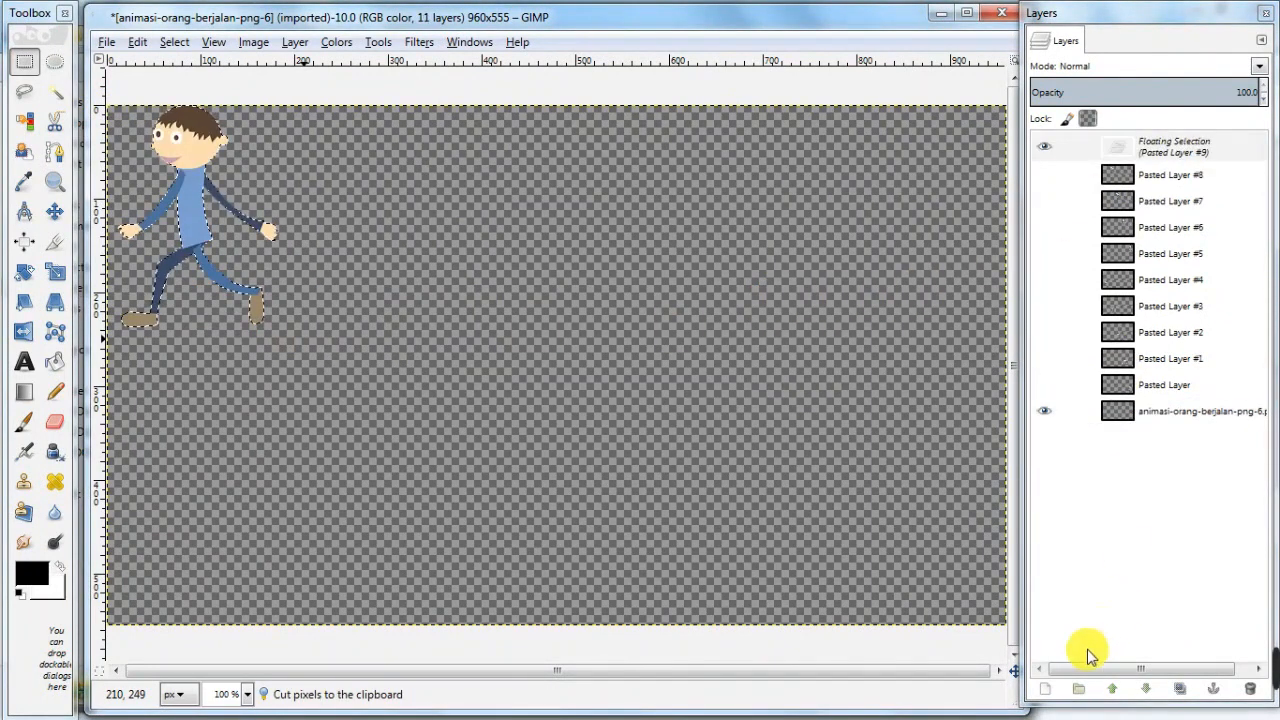
{"action": "left_click", "coordinate": [1046, 689]}
{"action": "left_click", "coordinate": [1044, 407]}
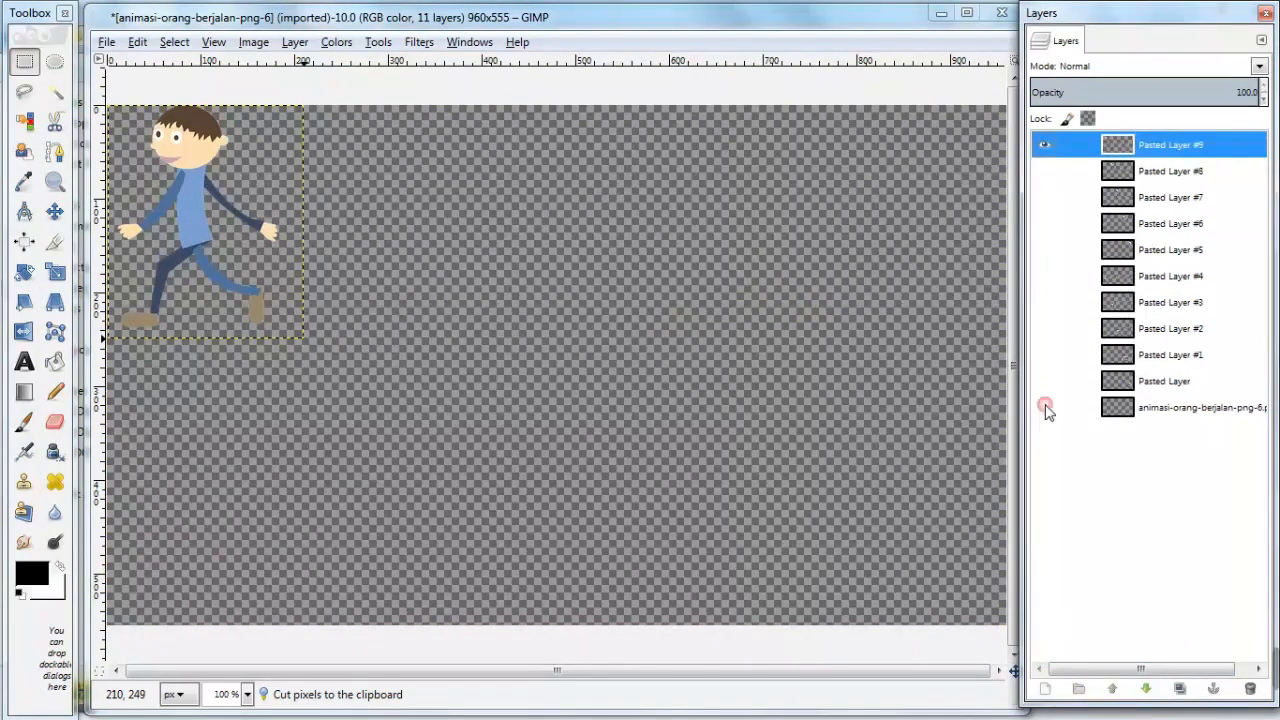
- Show all the hidden pasted layers, from Pasted Layer #8 down to Pasted Layer
{"action": "left_click", "coordinate": [1044, 171]}
{"action": "left_click", "coordinate": [1044, 197]}
{"action": "left_click", "coordinate": [1044, 223]}
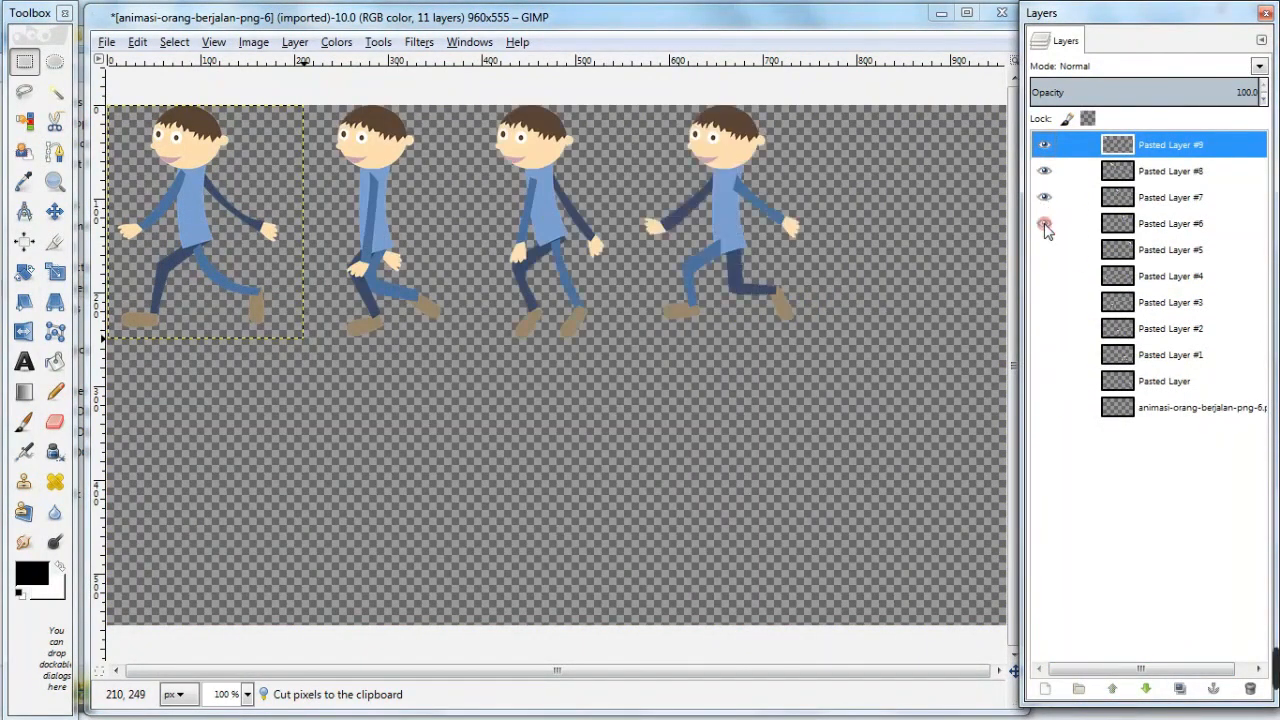
{"action": "left_click", "coordinate": [1044, 250]}
{"action": "left_click", "coordinate": [1044, 276]}
{"action": "left_click", "coordinate": [1044, 302]}
{"action": "left_click", "coordinate": [1044, 328]}
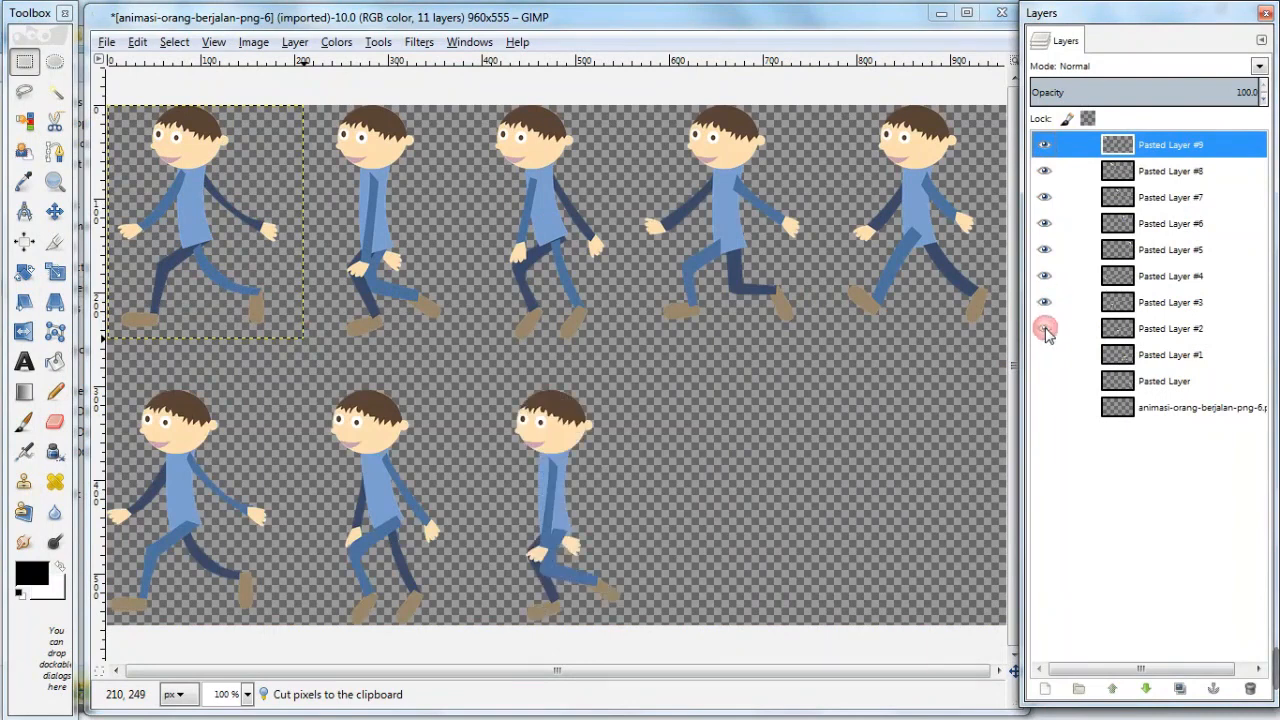
{"action": "left_click", "coordinate": [1044, 354]}
{"action": "left_click", "coordinate": [1044, 381]}
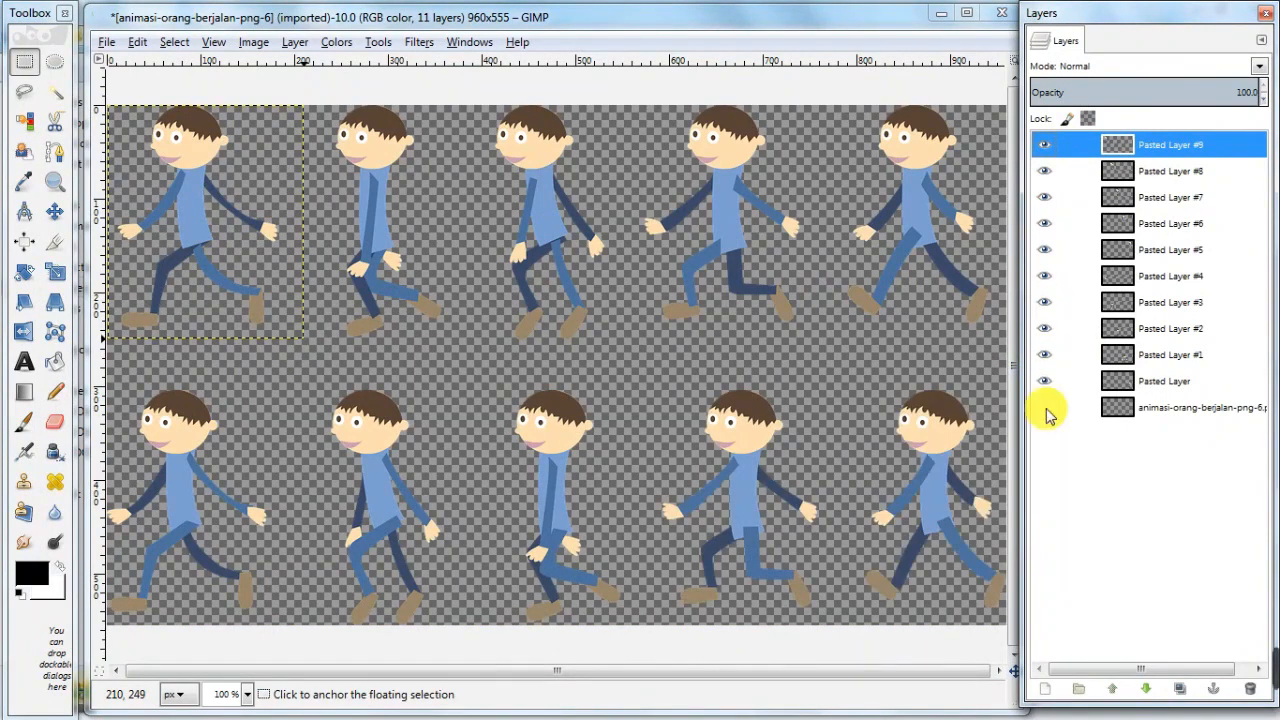
- Delete the emptied original sprite layer animasi-orang-berjalan-png-6
{"action": "left_click", "coordinate": [1172, 413]}
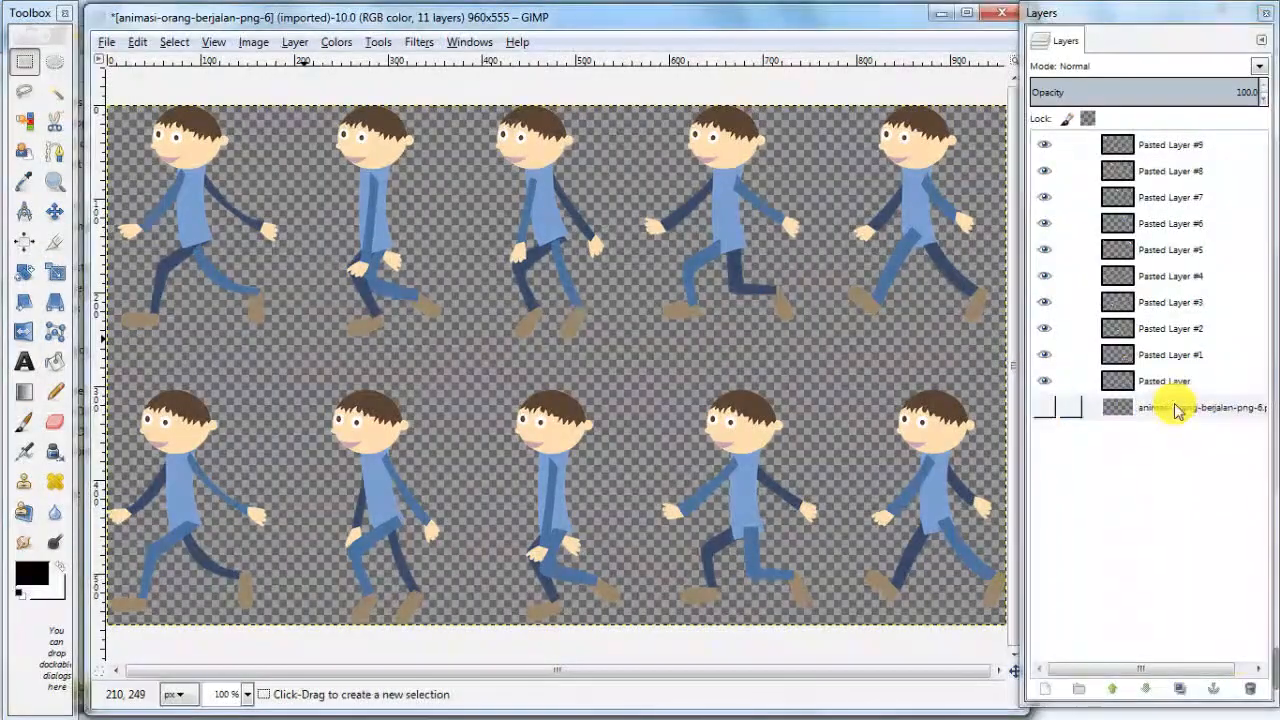
{"action": "left_click", "coordinate": [1177, 410]}
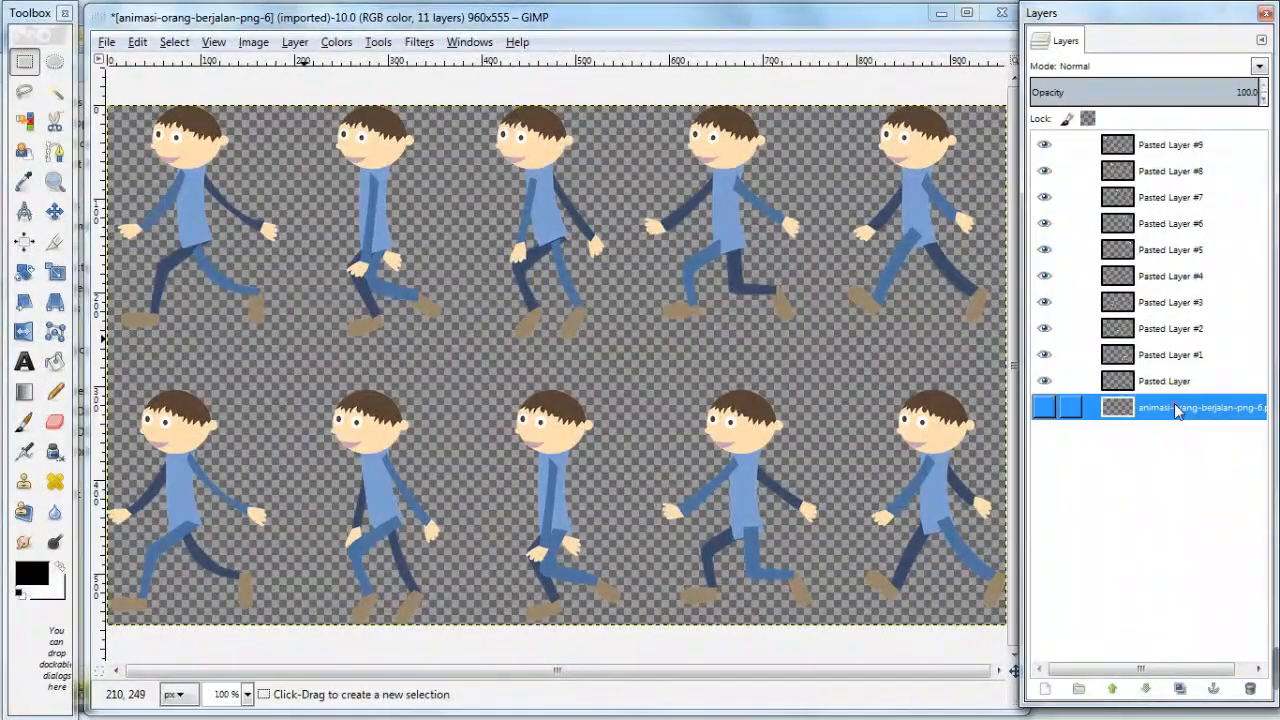
{"action": "left_click", "coordinate": [1250, 697]}
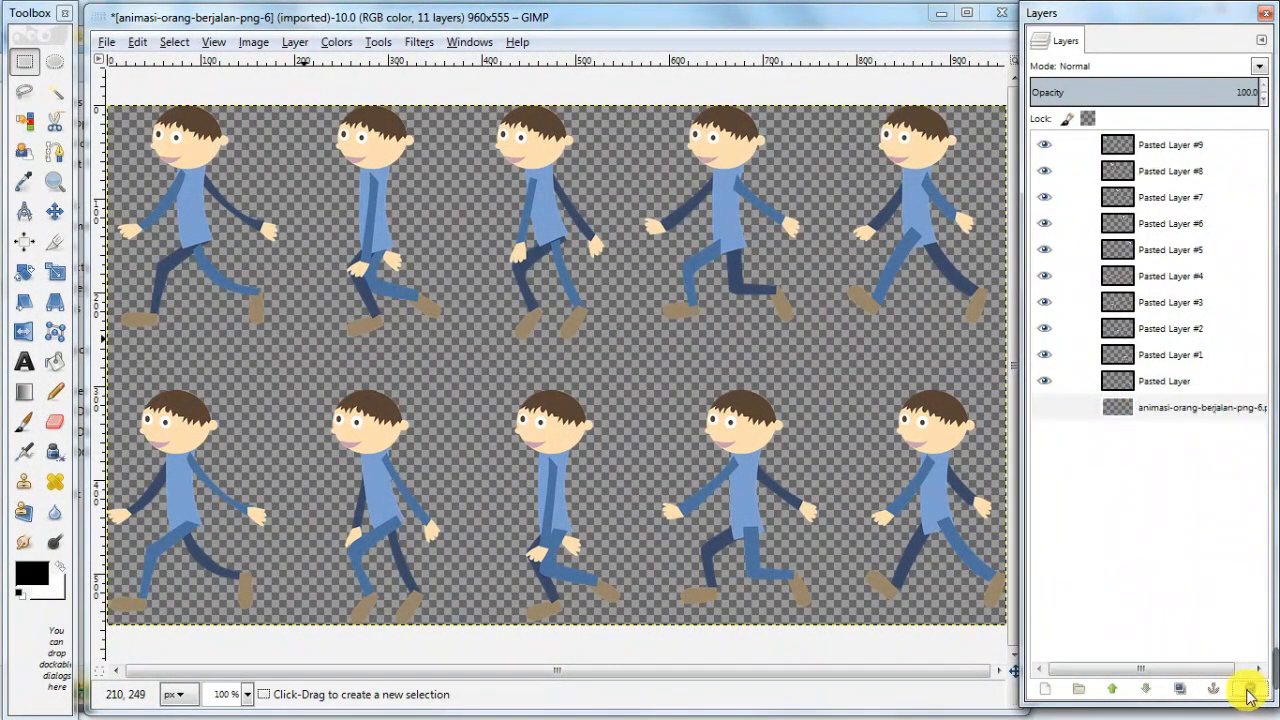
{"action": "left_click", "coordinate": [1159, 414]}
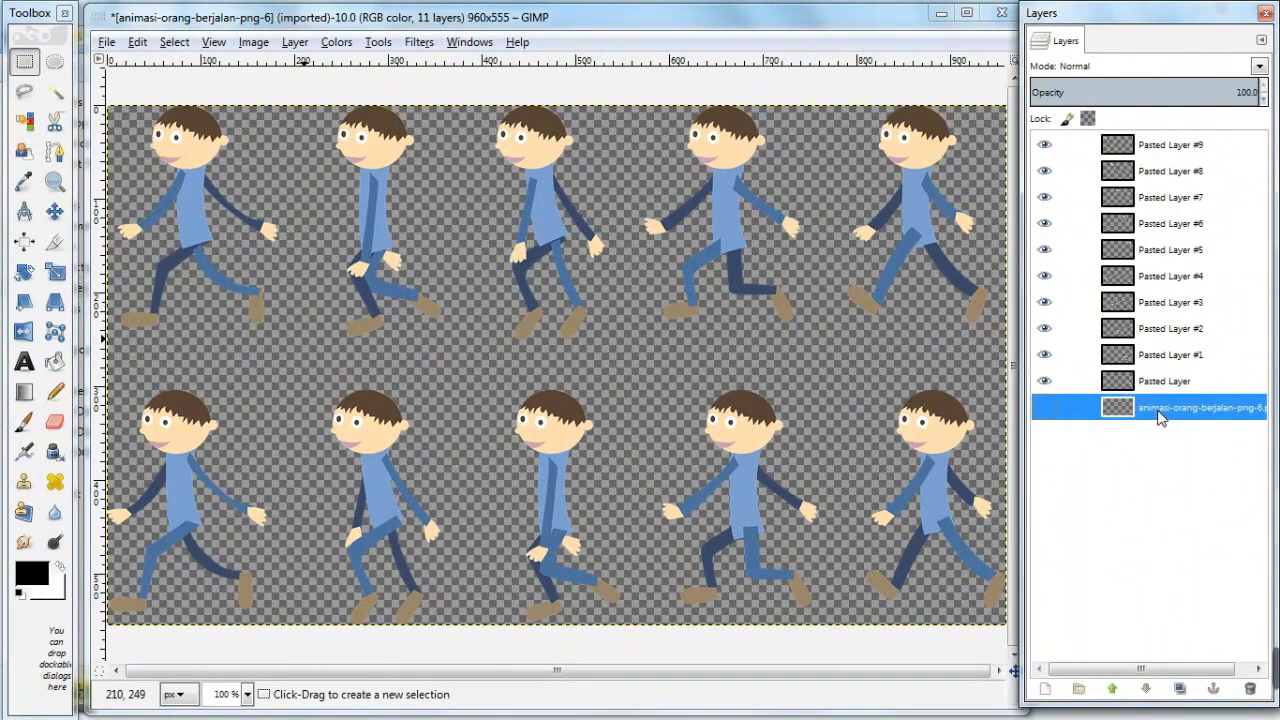
{"action": "left_click", "coordinate": [1250, 697]}
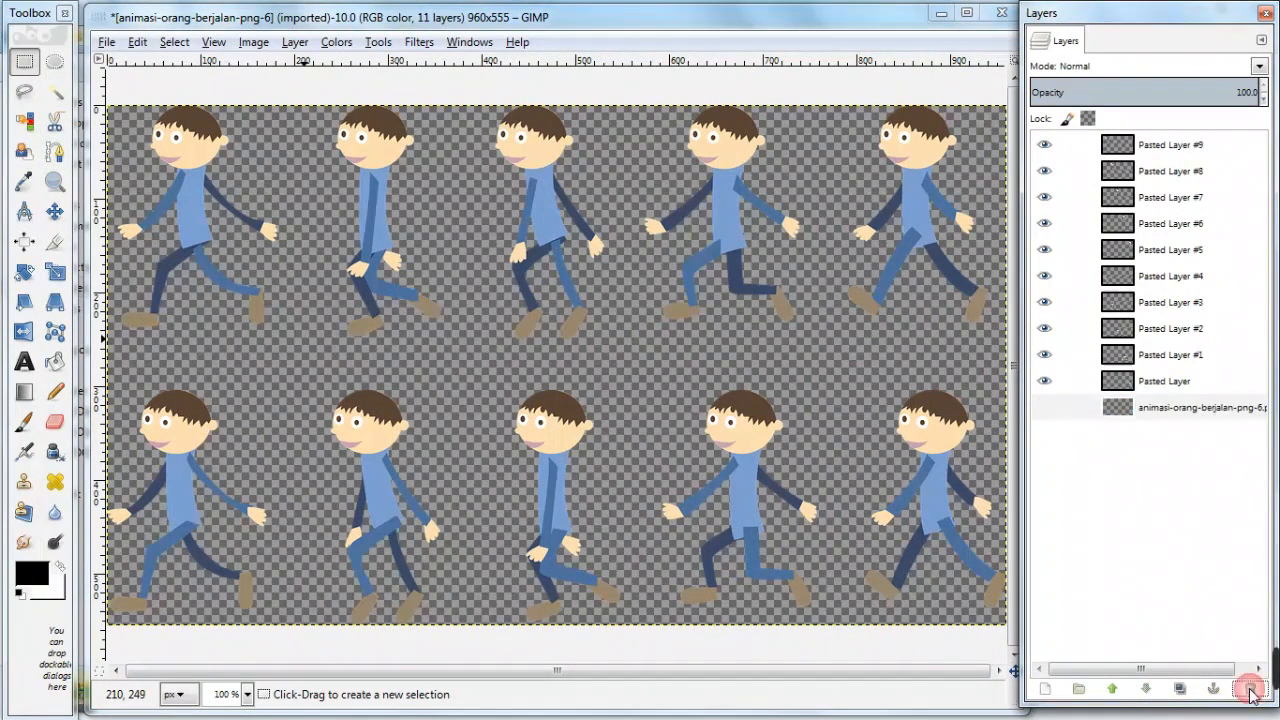
{"action": "left_click", "coordinate": [1140, 410]}
{"action": "right_click", "coordinate": [1145, 410]}
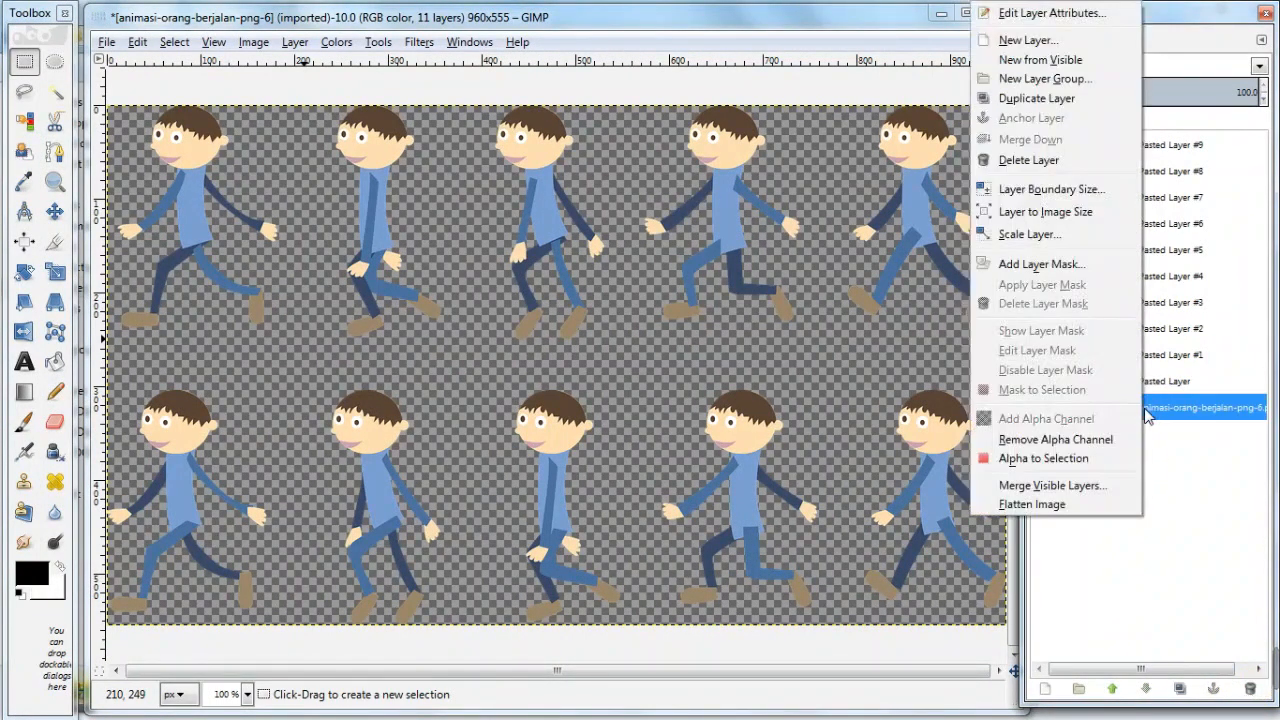
{"action": "left_click", "coordinate": [1063, 160]}
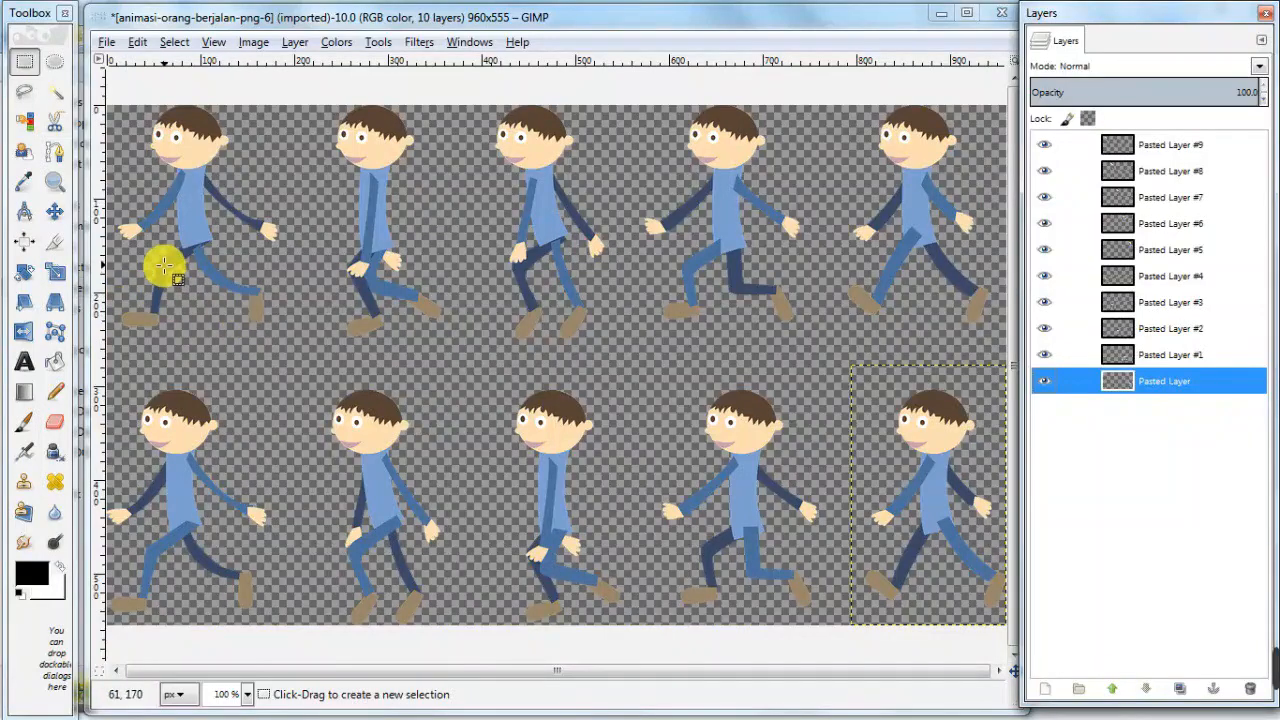
- With the Move tool, place a horizontal guide at about 319 px, across the heads of the lower row
{"action": "left_click", "coordinate": [54, 212]}
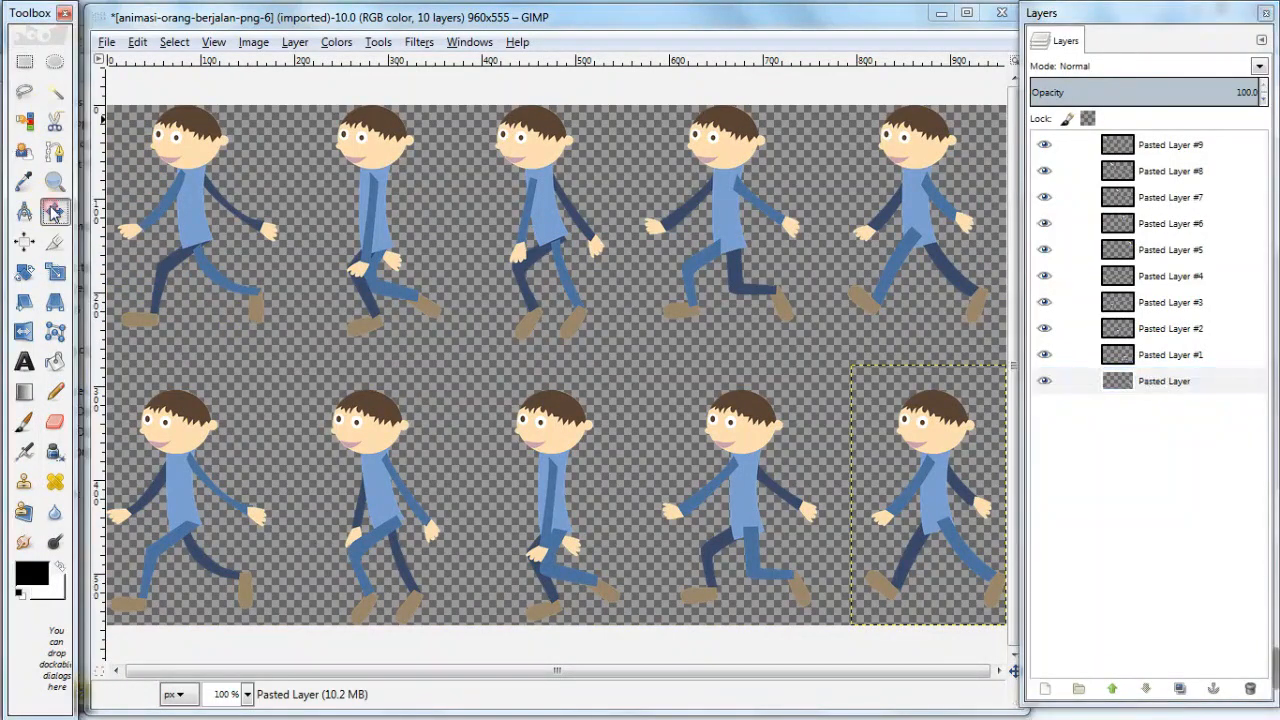
{"action": "left_click", "coordinate": [718, 63]}
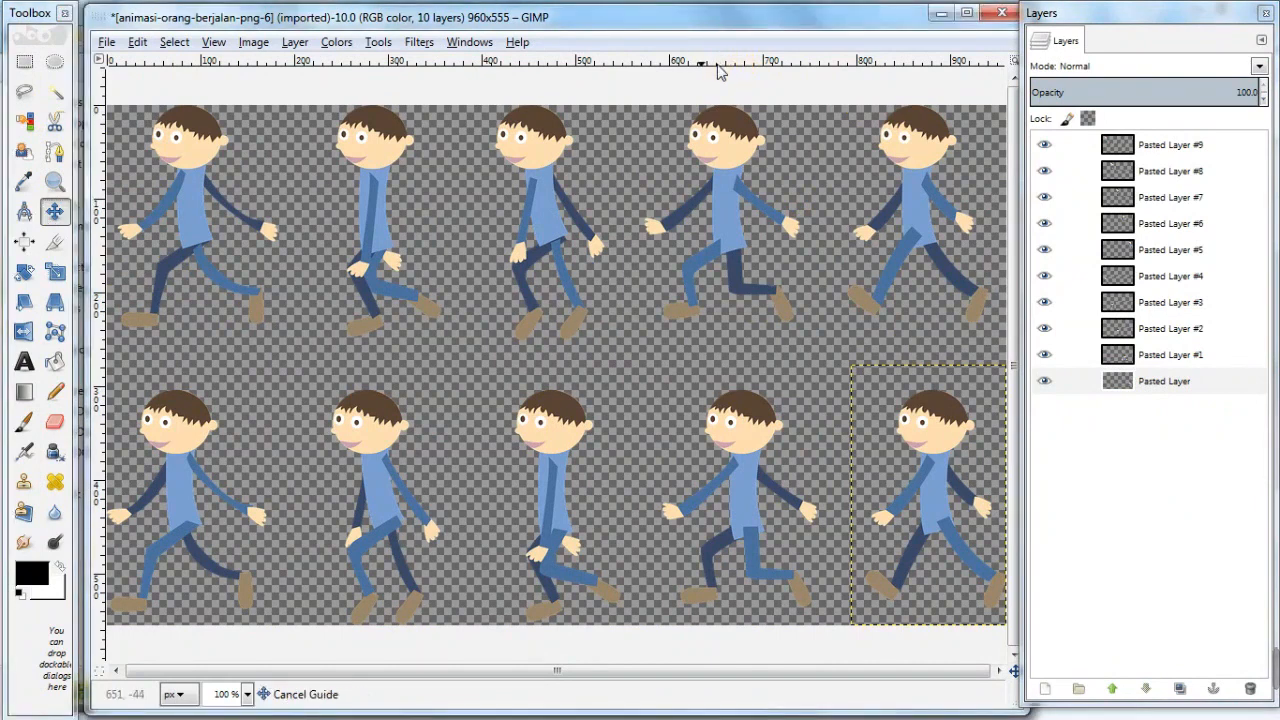
{"action": "left_click_drag", "start_coordinate": [718, 70], "coordinate": [716, 410]}
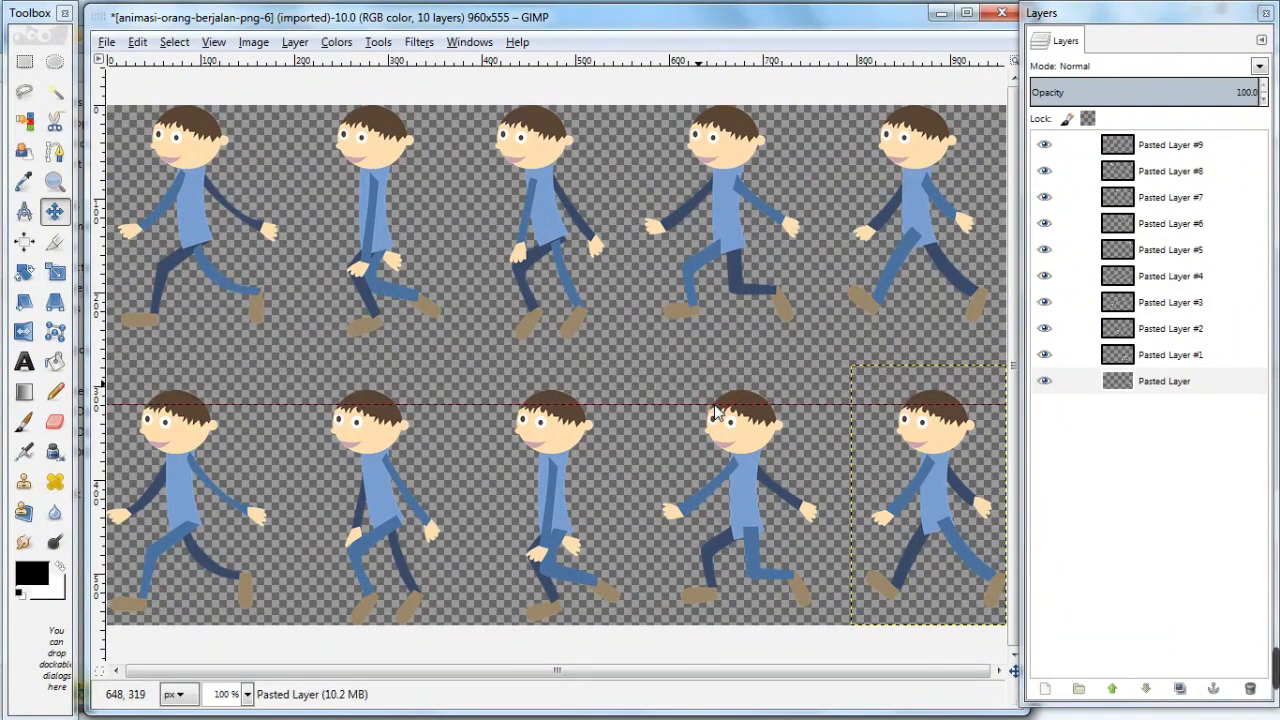
- Move the five lower-row figures up and line them up closely side by side, torsos on the guide, filling the canvas's right half
{"action": "left_click_drag", "start_coordinate": [937, 467], "coordinate": [932, 376]}
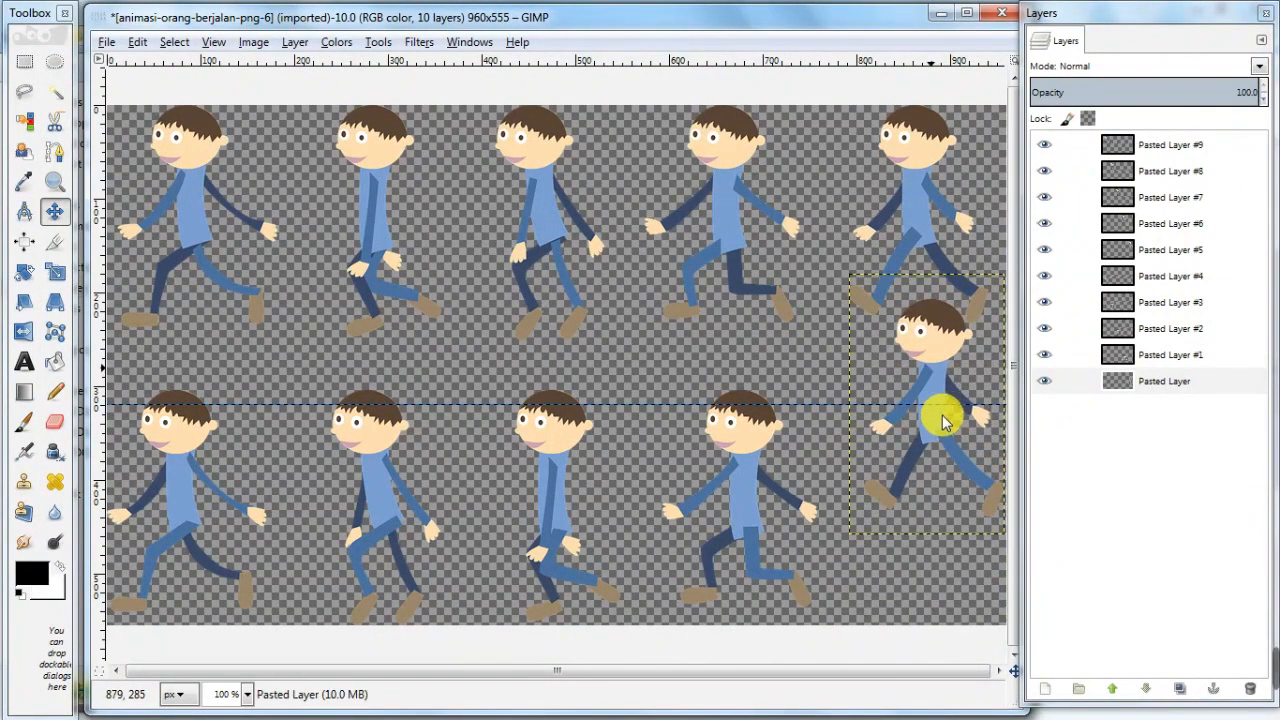
{"action": "left_click", "coordinate": [936, 355]}
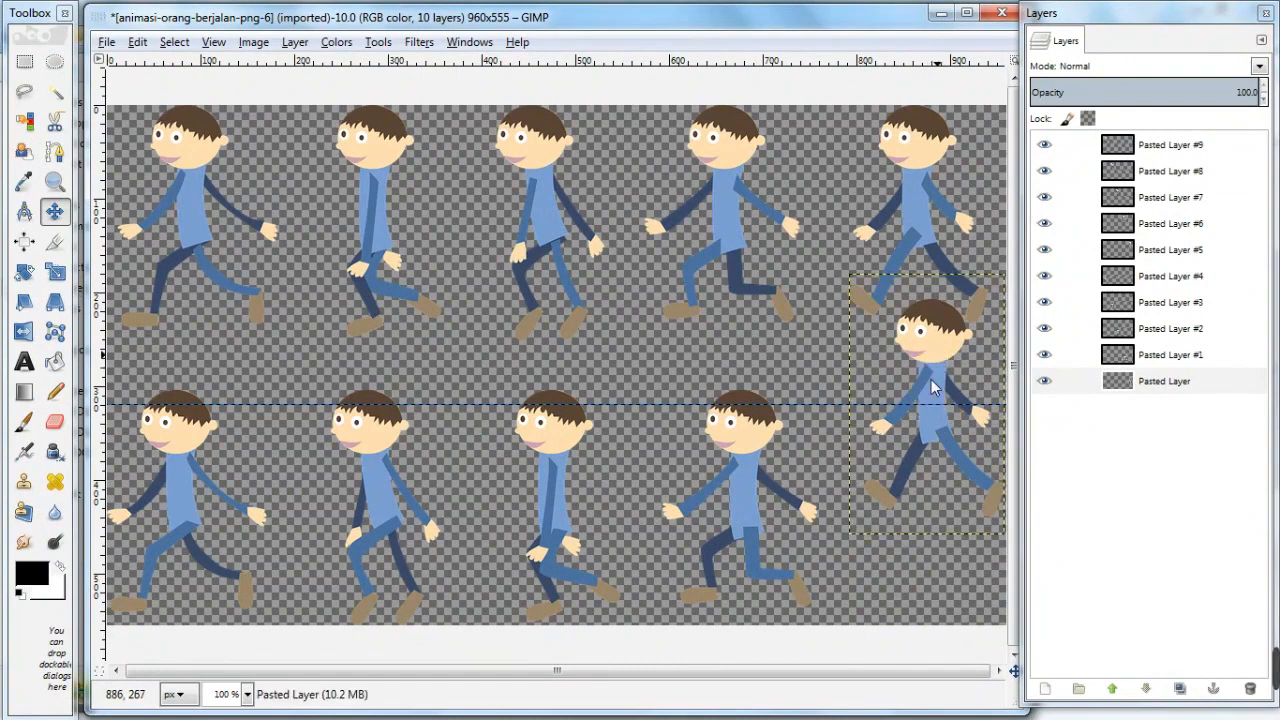
{"action": "mouse_move", "coordinate": [931, 386]}
{"action": "left_mouse_down"}
{"action": "mouse_move", "coordinate": [931, 401]}
{"action": "mouse_move", "coordinate": [931, 388]}
{"action": "left_mouse_up"}
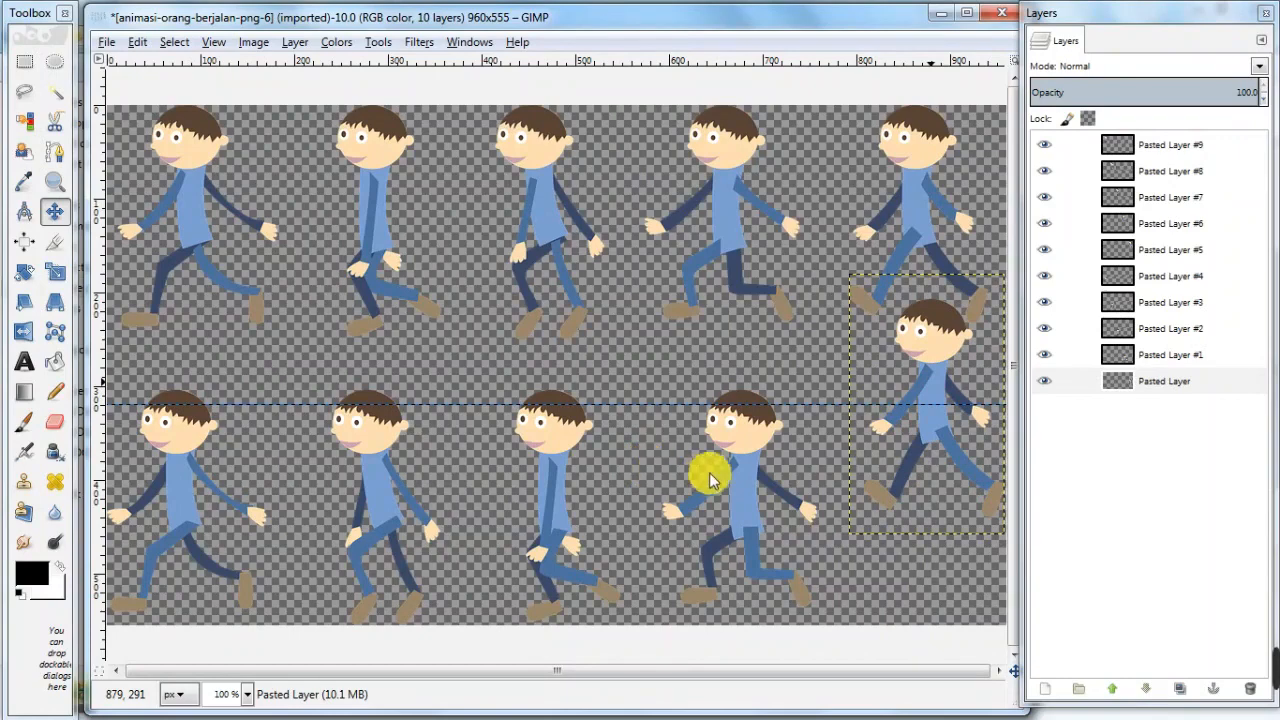
{"action": "left_click_drag", "start_coordinate": [722, 487], "coordinate": [842, 388]}
{"action": "left_click_drag", "start_coordinate": [542, 455], "coordinate": [778, 343]}
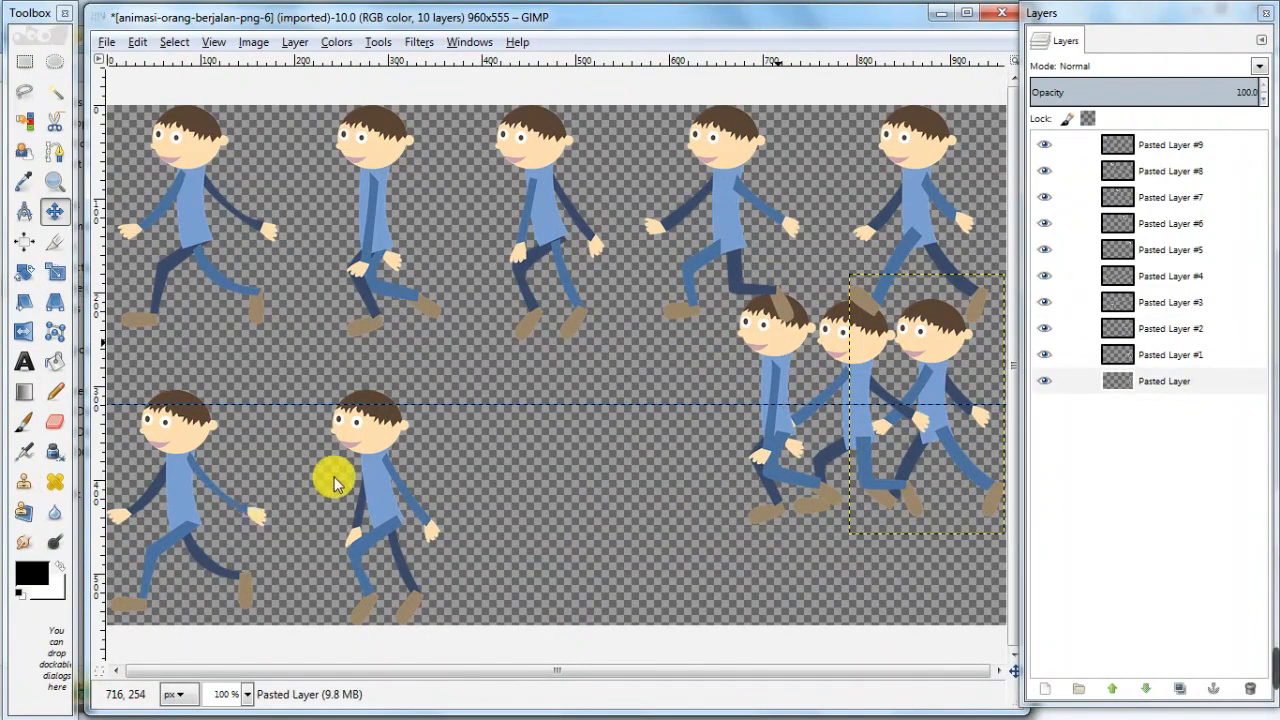
{"action": "left_click_drag", "start_coordinate": [351, 482], "coordinate": [692, 372]}
{"action": "left_click_drag", "start_coordinate": [690, 380], "coordinate": [698, 374]}
{"action": "left_click_drag", "start_coordinate": [192, 494], "coordinate": [643, 402]}
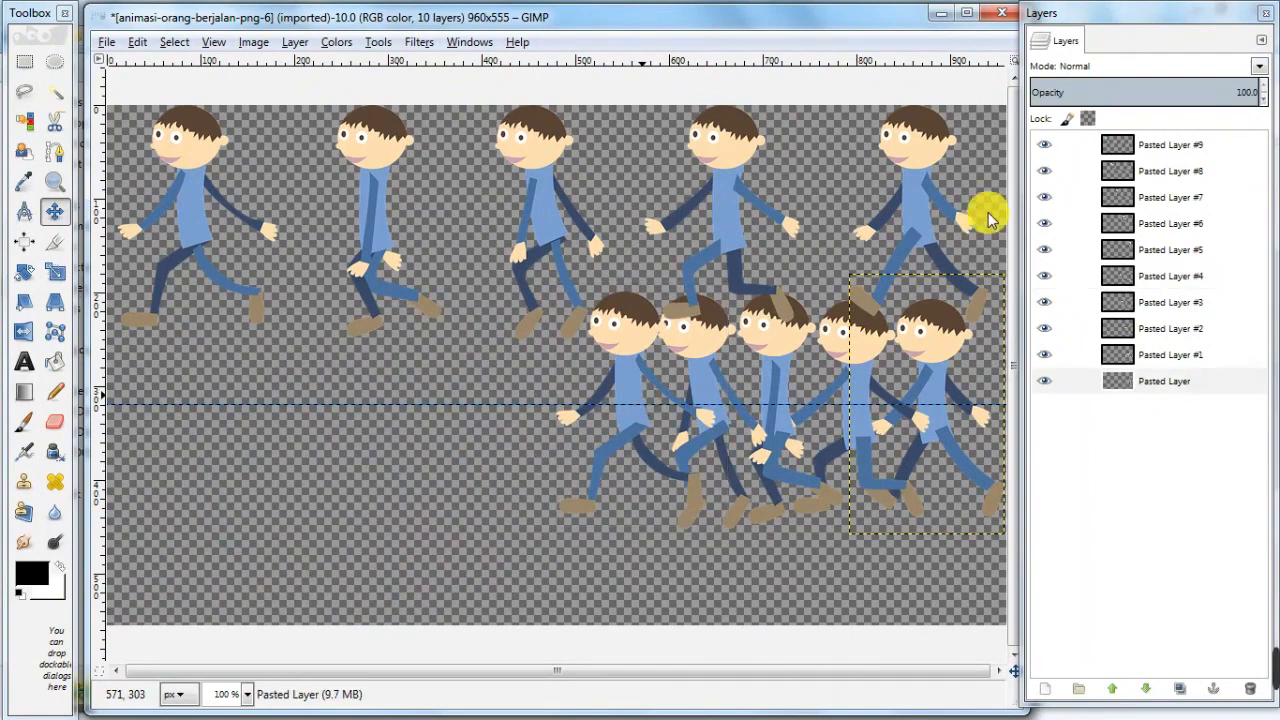
- Move the five upper-row figures down onto the guide, continuing the line of walkers toward the canvas's left edge in reverse order
{"action": "left_click_drag", "start_coordinate": [941, 172], "coordinate": [550, 374]}
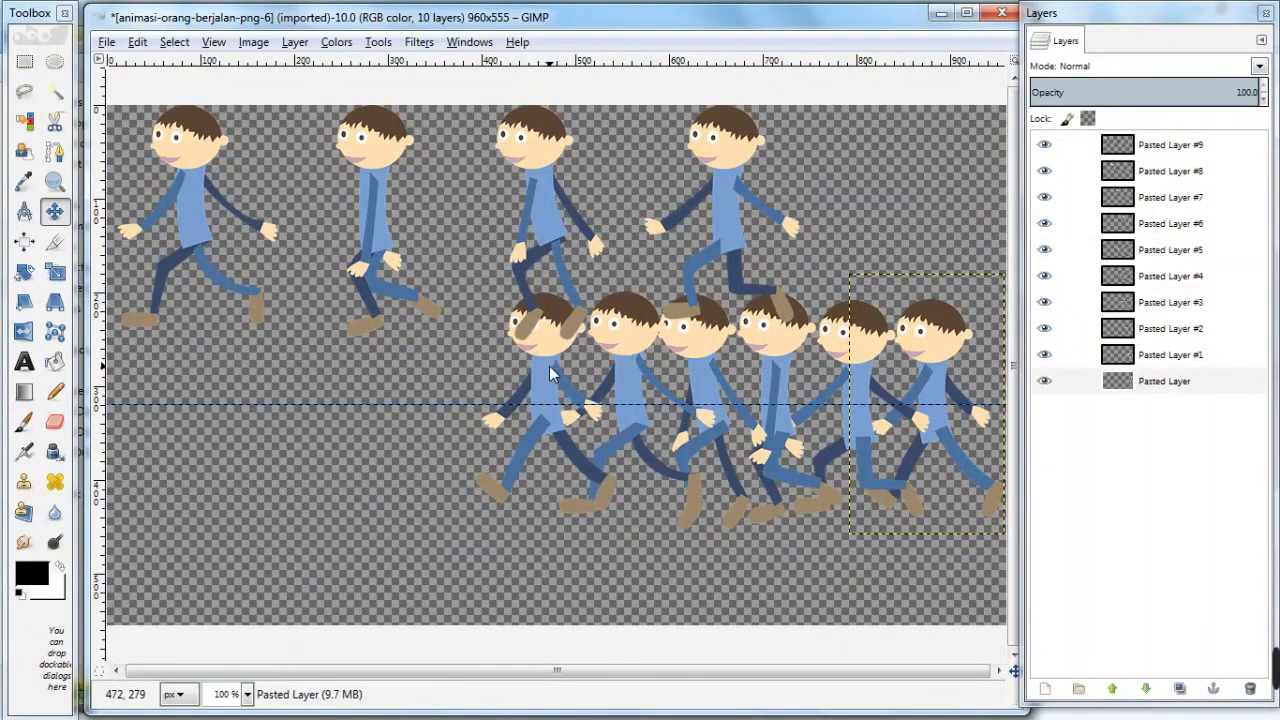
{"action": "left_click_drag", "start_coordinate": [748, 182], "coordinate": [481, 370]}
{"action": "left_click_drag", "start_coordinate": [555, 200], "coordinate": [403, 368]}
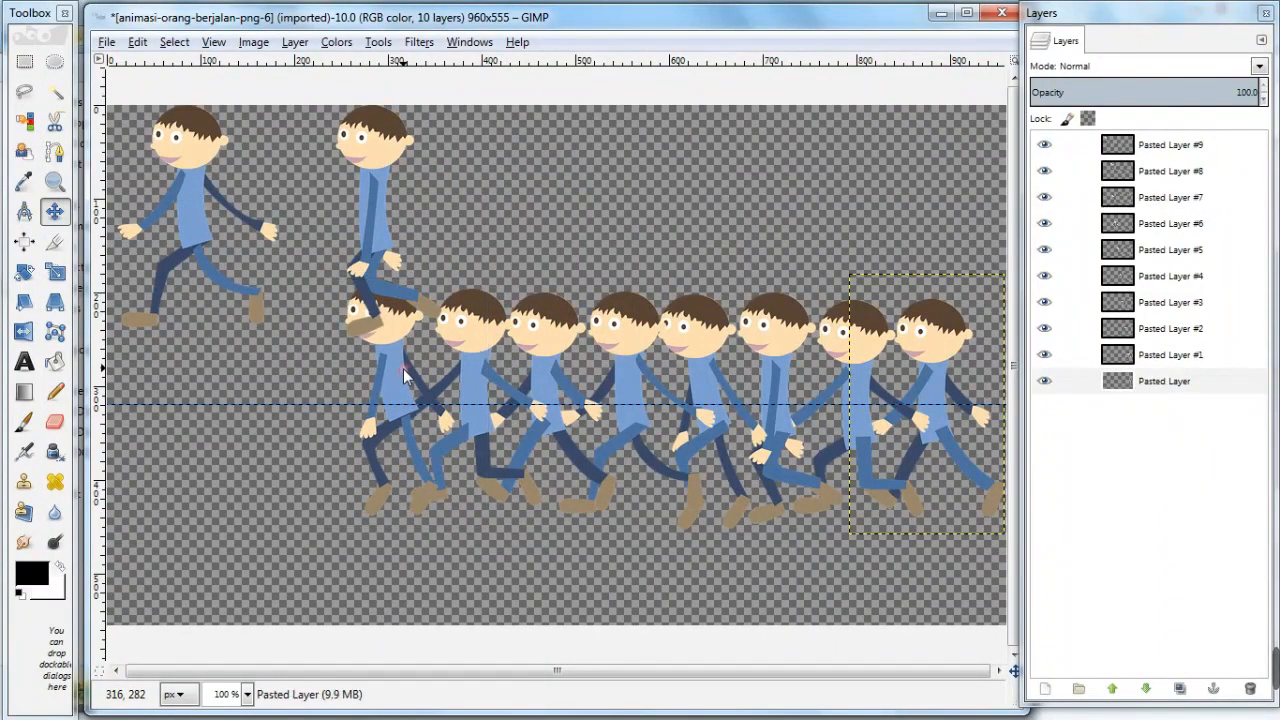
{"action": "left_click_drag", "start_coordinate": [387, 148], "coordinate": [313, 324]}
{"action": "left_click", "coordinate": [313, 324]}
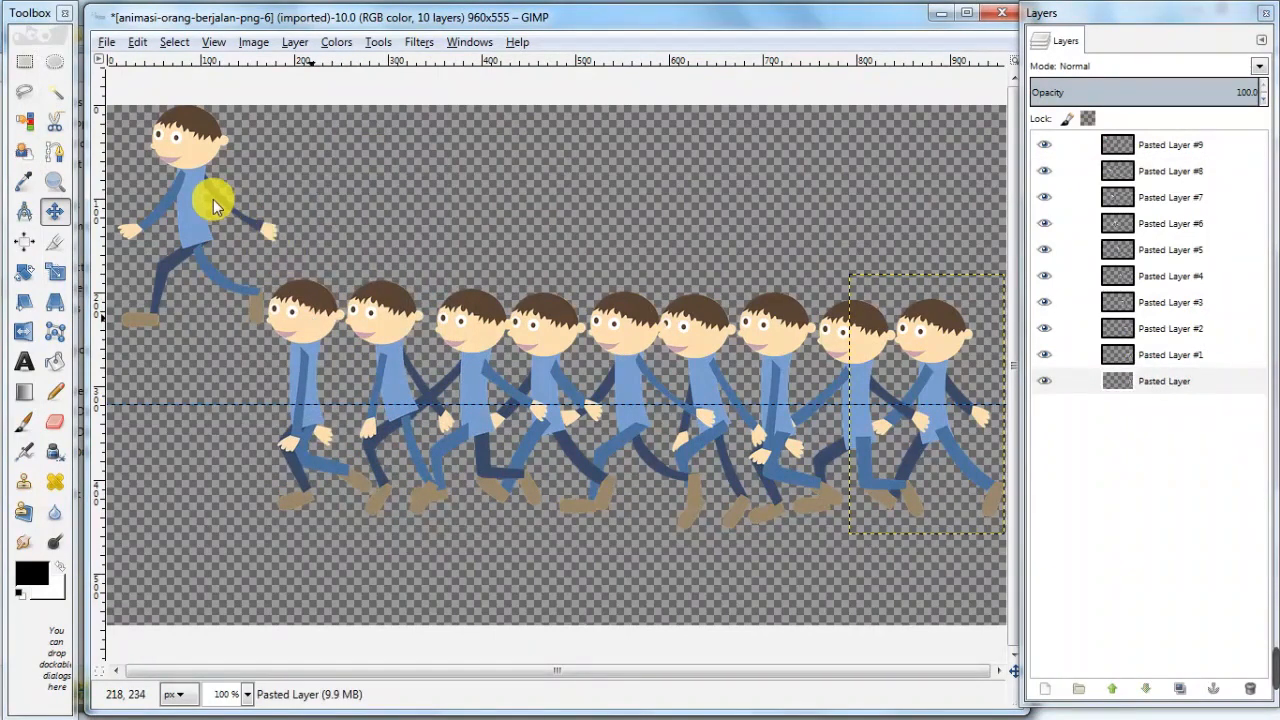
{"action": "left_click_drag", "start_coordinate": [195, 179], "coordinate": [204, 366]}
{"action": "left_click", "coordinate": [204, 366]}
- Bring the remaining upper-left figure down onto the guide at the row's left end and nudge the neighbouring walkers slightly left for even spacing
{"action": "left_click_drag", "start_coordinate": [310, 350], "coordinate": [303, 350]}
{"action": "left_click", "coordinate": [303, 350]}
{"action": "left_click", "coordinate": [397, 338]}
{"action": "left_click", "coordinate": [472, 337]}
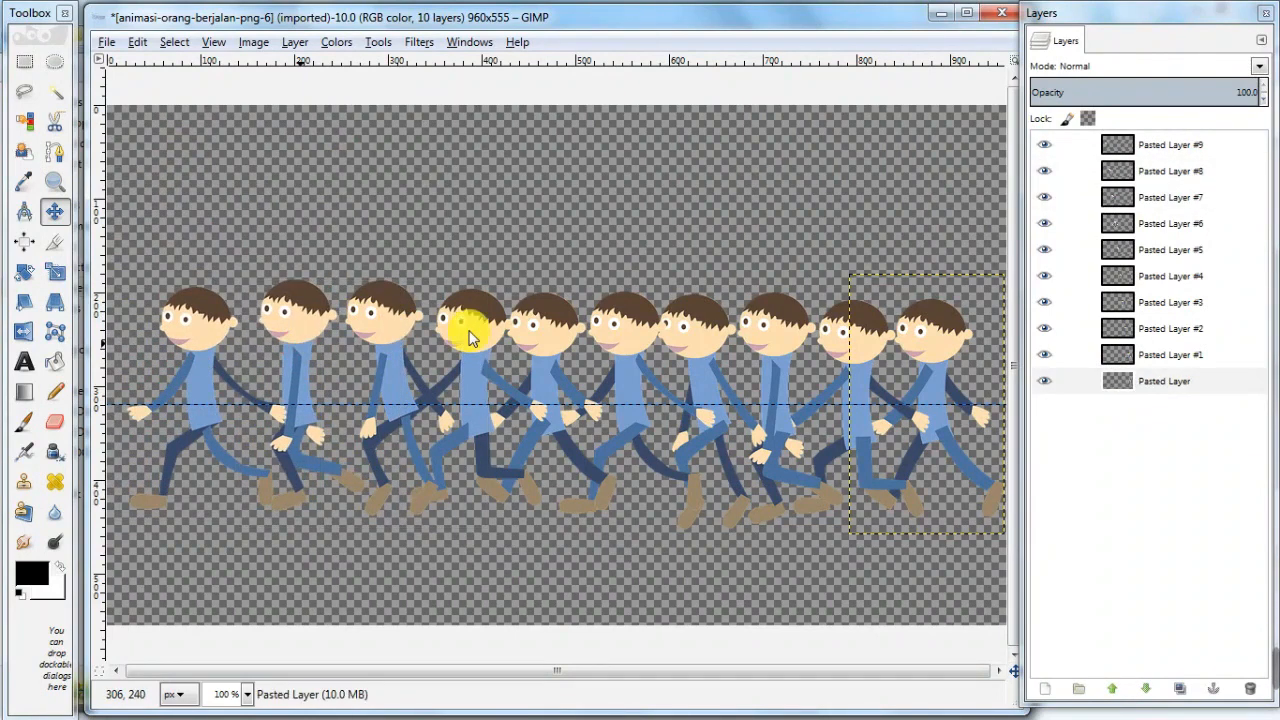
{"action": "left_click_drag", "start_coordinate": [465, 343], "coordinate": [459, 336]}
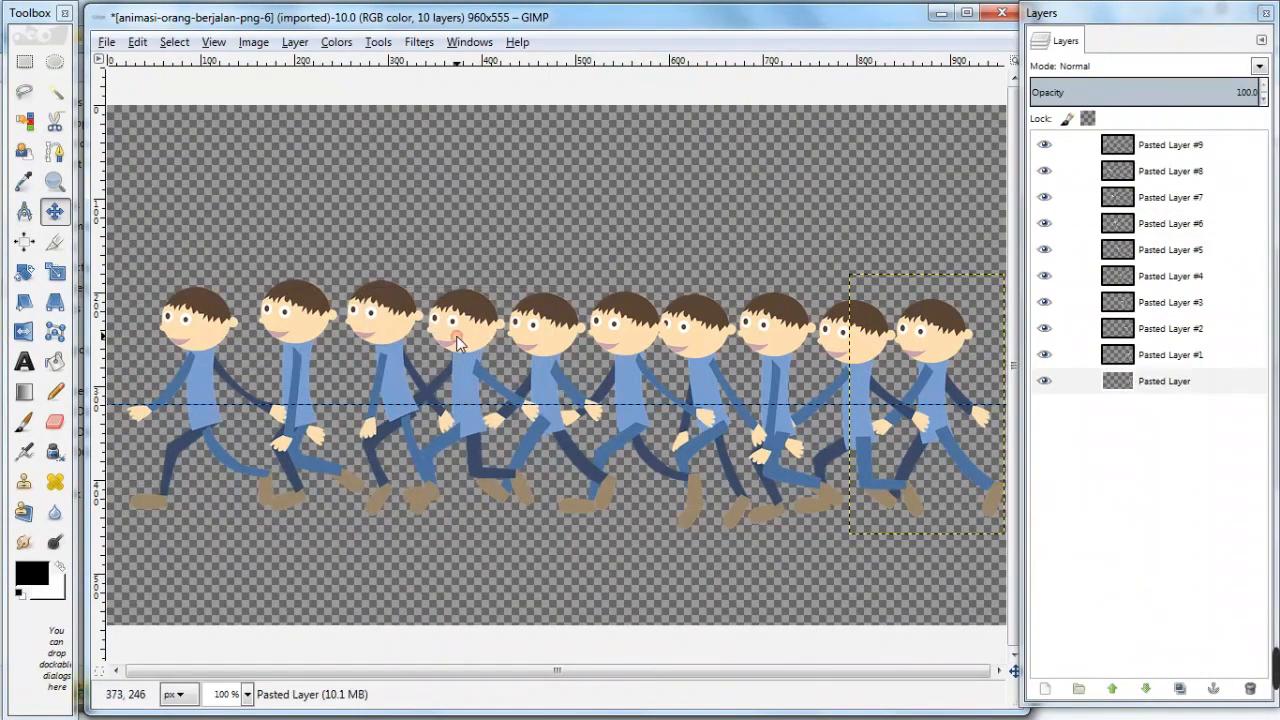
{"action": "left_click", "coordinate": [393, 338]}
{"action": "left_click", "coordinate": [390, 329]}
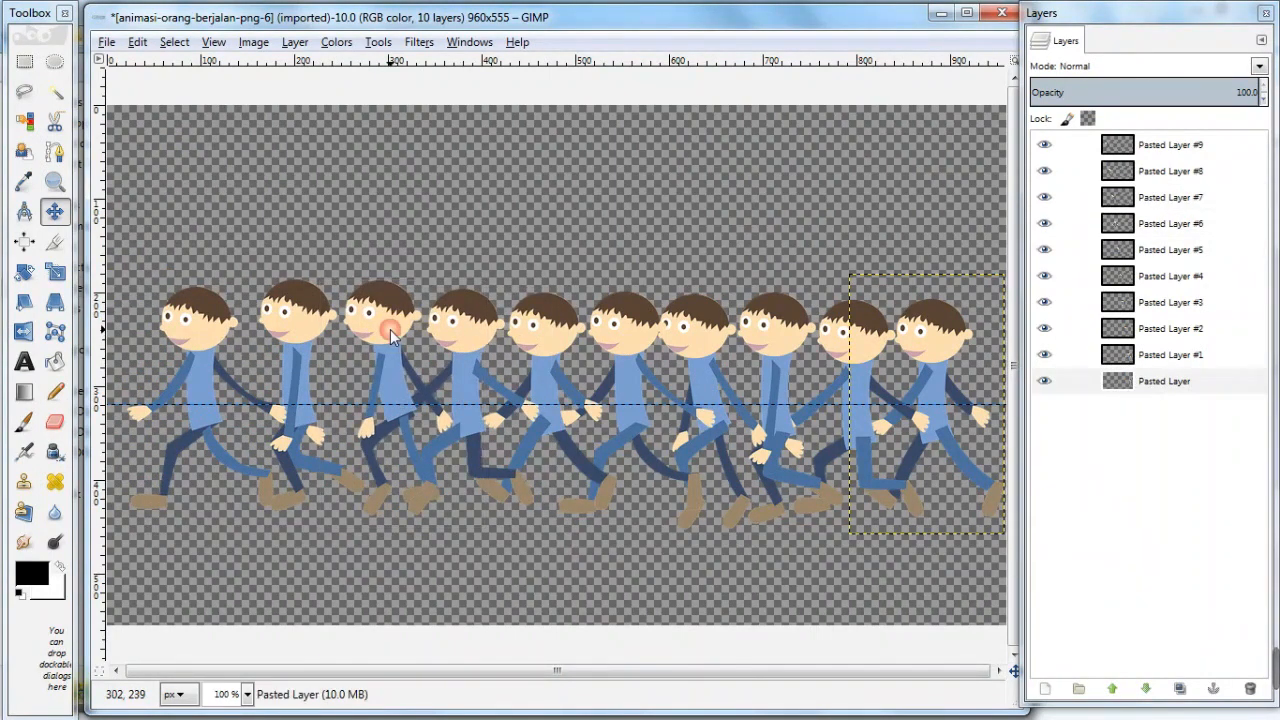
{"action": "left_click", "coordinate": [293, 342]}
{"action": "left_click", "coordinate": [293, 349]}
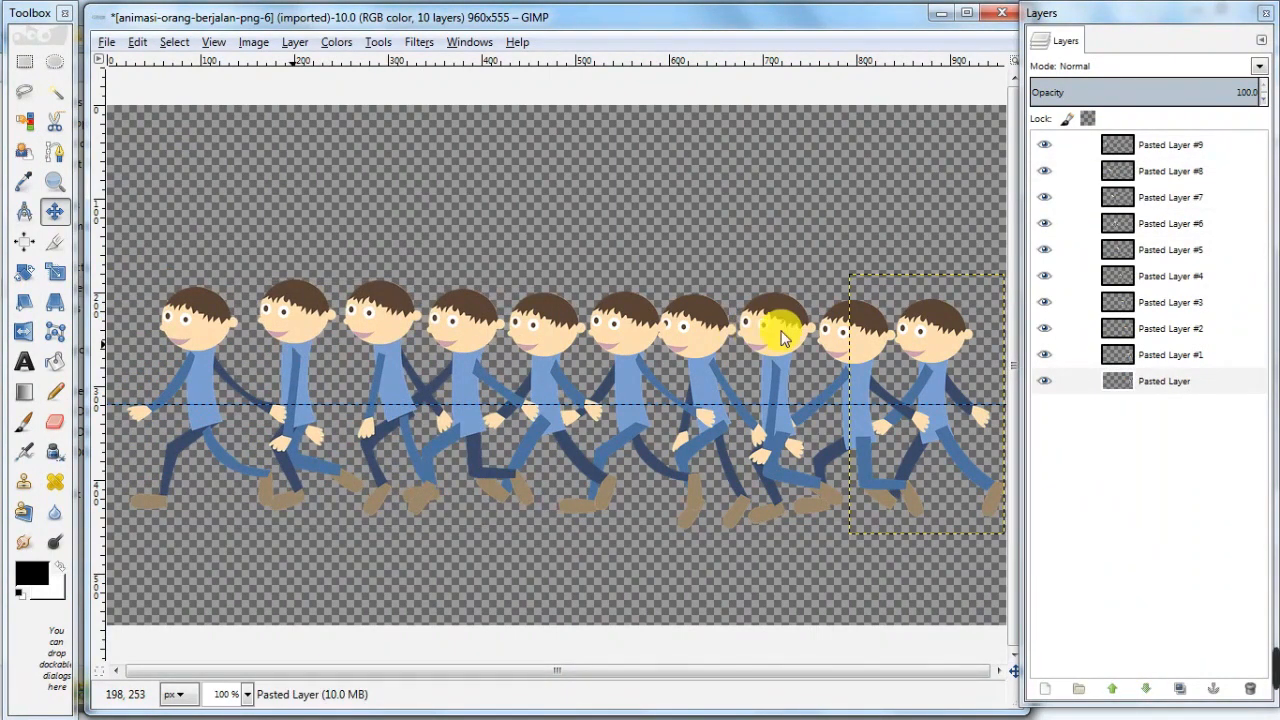
- Nudge the four rightmost walkers slightly further right along the guide to even out their spacing
{"action": "left_click_drag", "start_coordinate": [695, 362], "coordinate": [703, 363]}
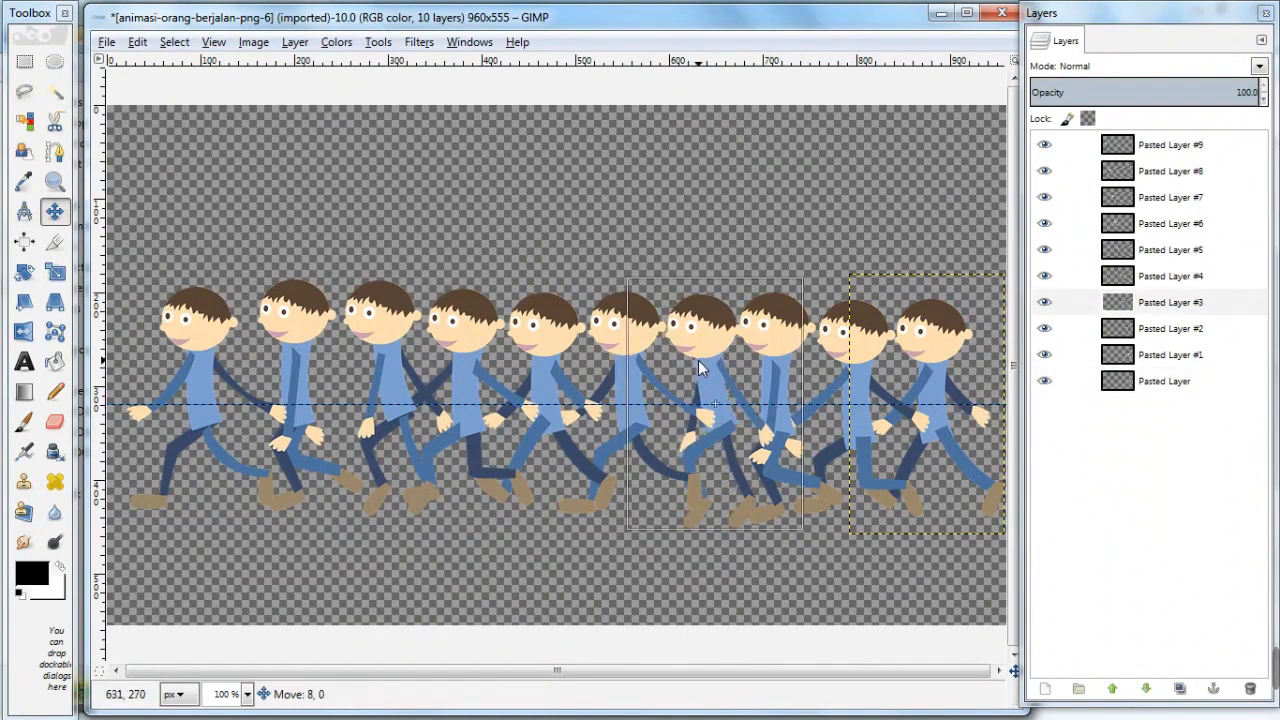
{"action": "left_click", "coordinate": [700, 368]}
{"action": "left_click_drag", "start_coordinate": [793, 345], "coordinate": [934, 360]}
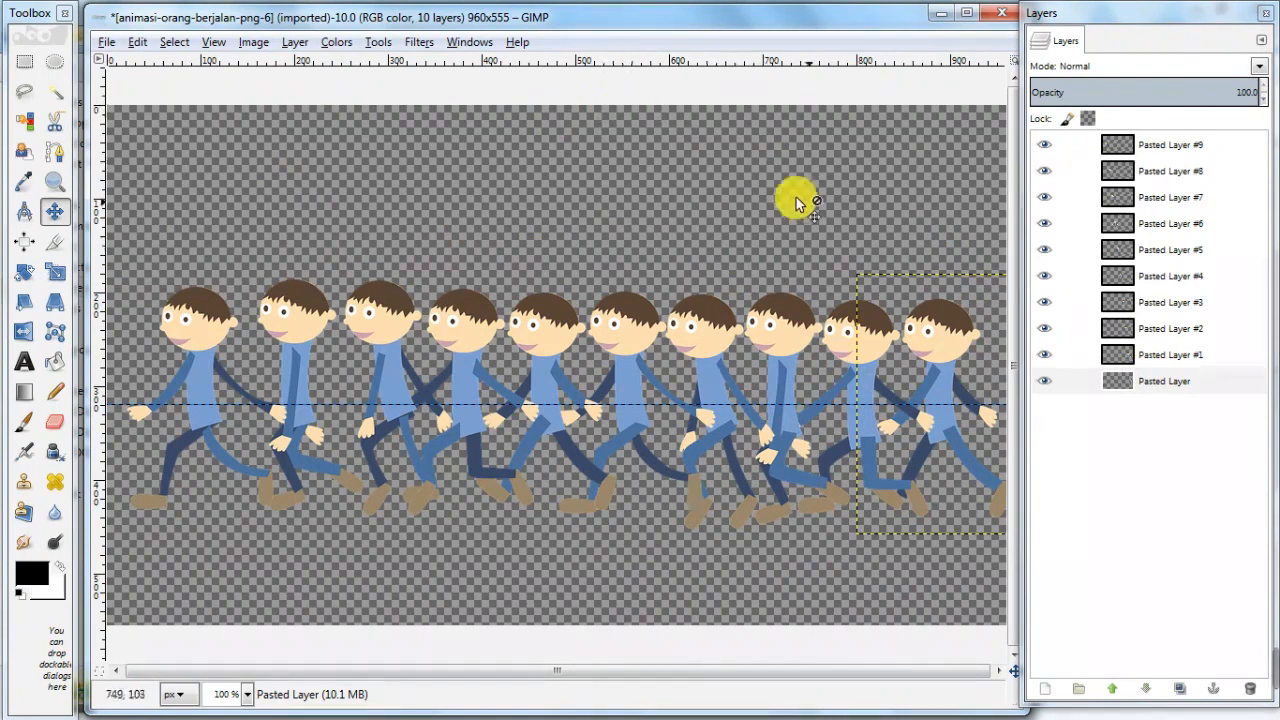
- Open Background Animasi.jpg as a new layer directly above Pasted Layer
{"action": "left_click", "coordinate": [1163, 385]}
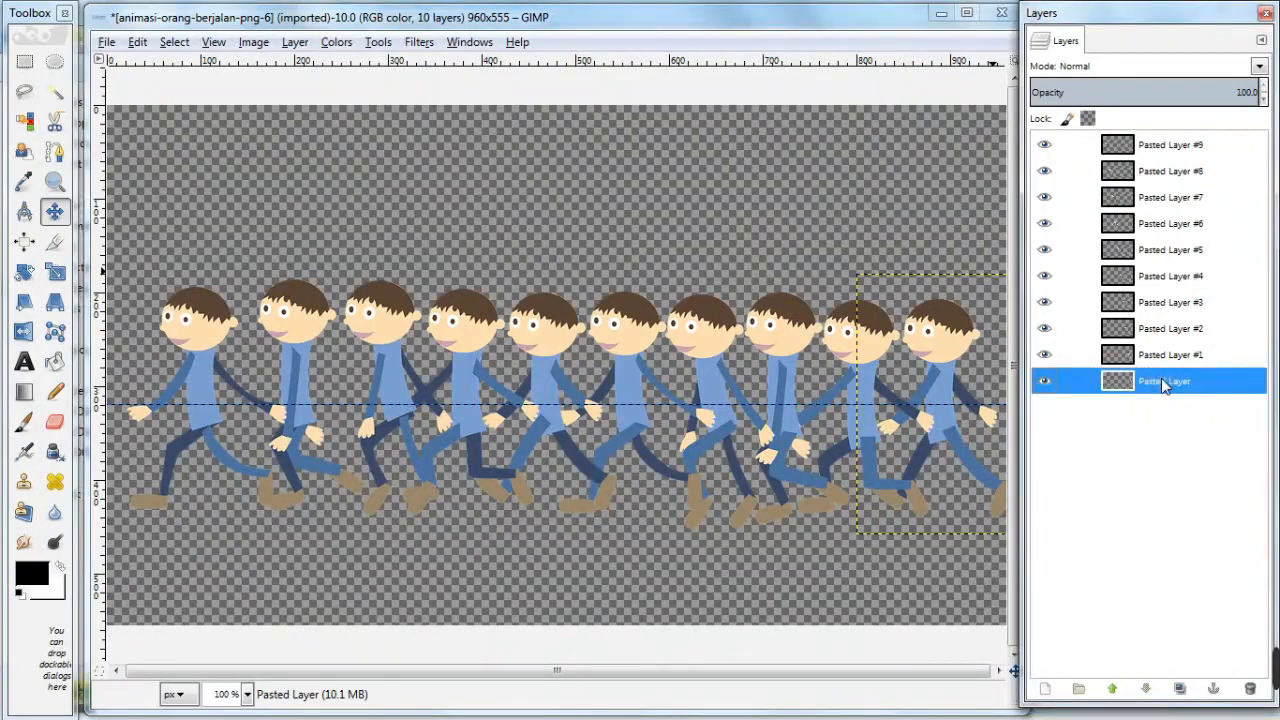
{"action": "left_click", "coordinate": [108, 44]}
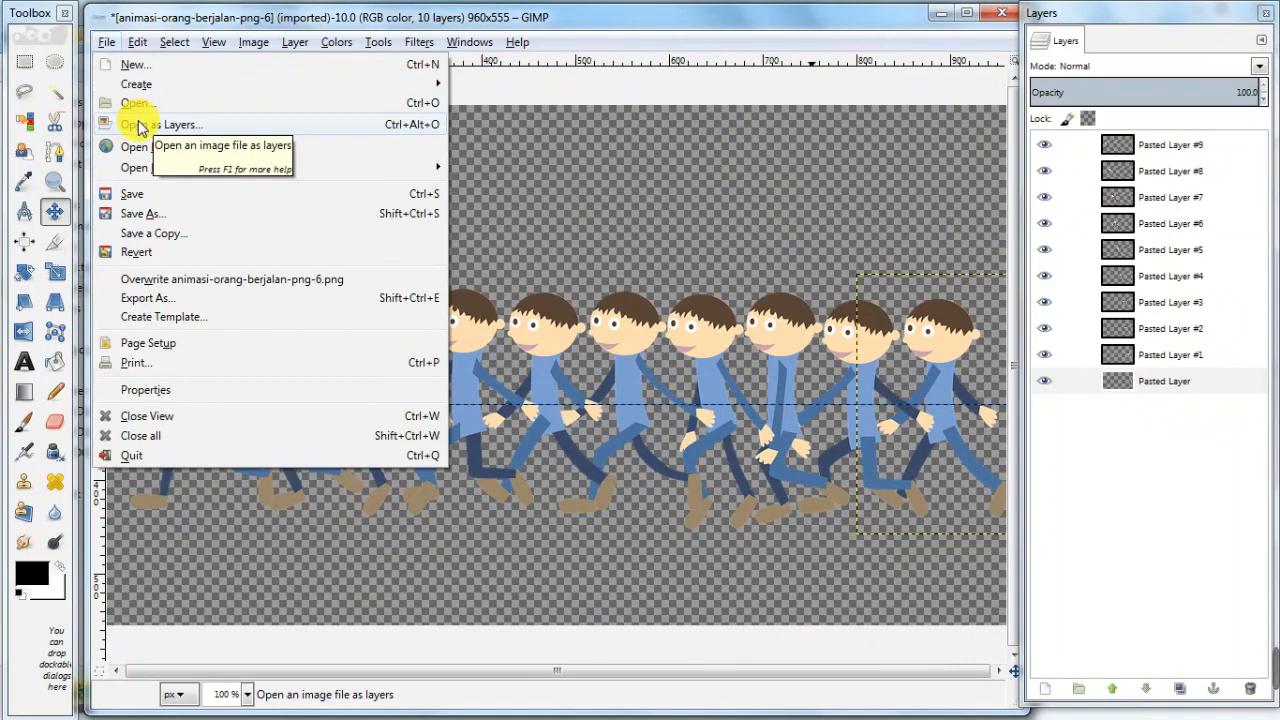
{"action": "left_click", "coordinate": [215, 127]}
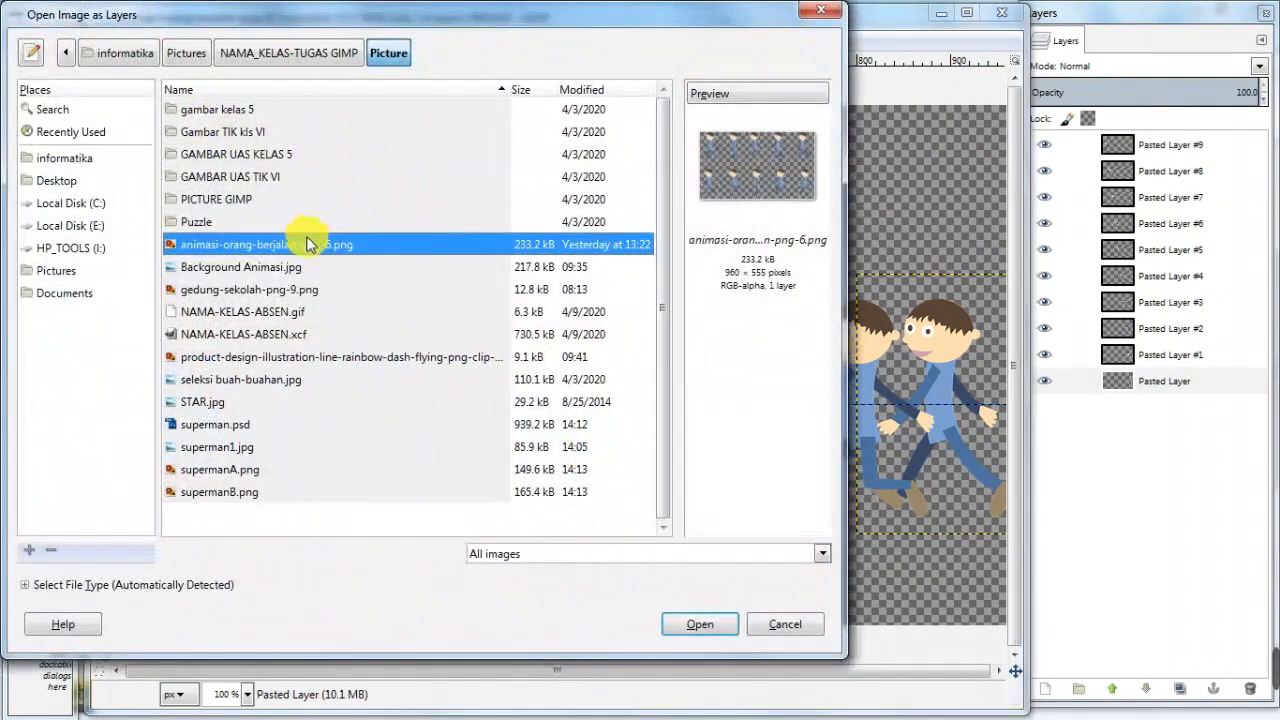
{"action": "left_click", "coordinate": [276, 280]}
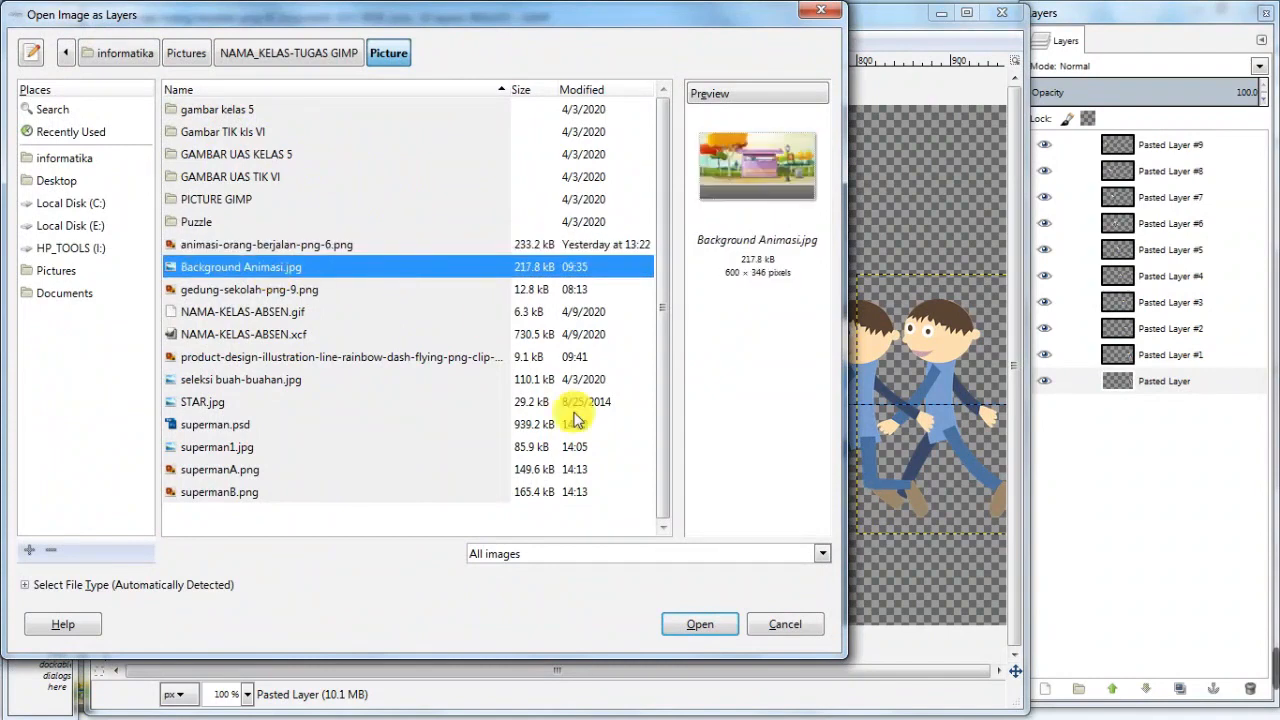
{"action": "left_click", "coordinate": [704, 627]}
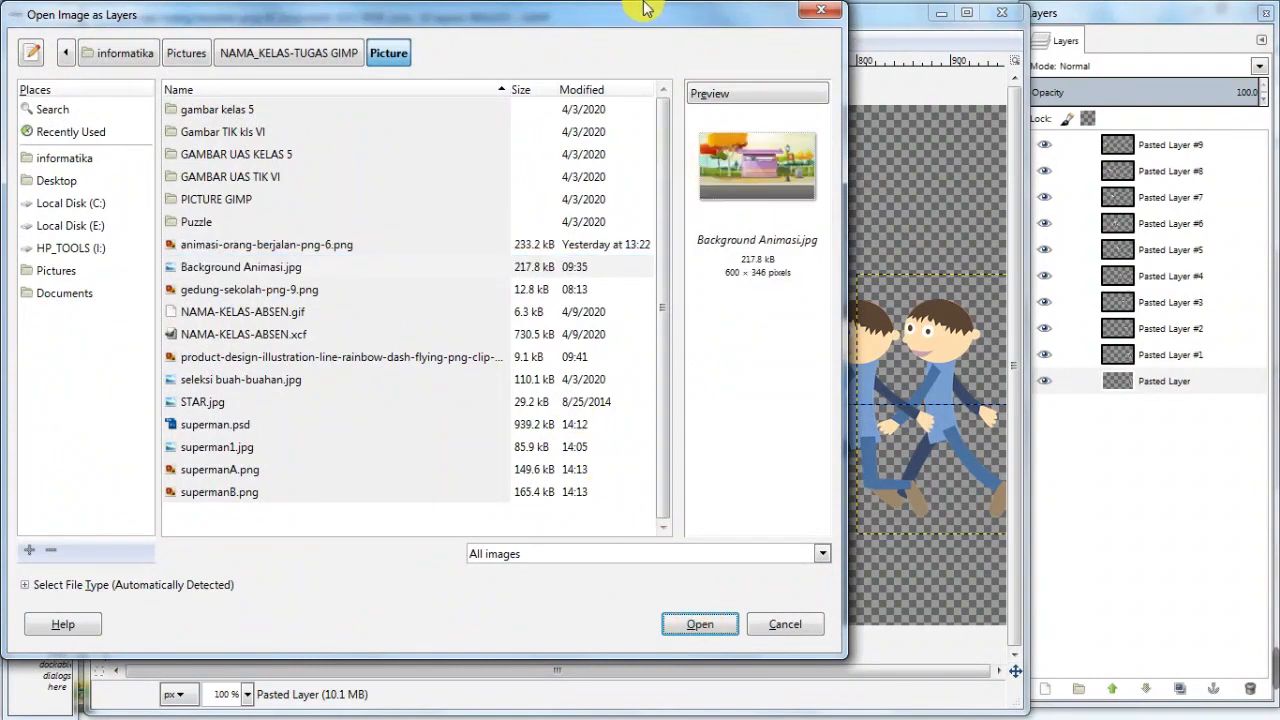
{"action": "left_click", "coordinate": [690, 626]}
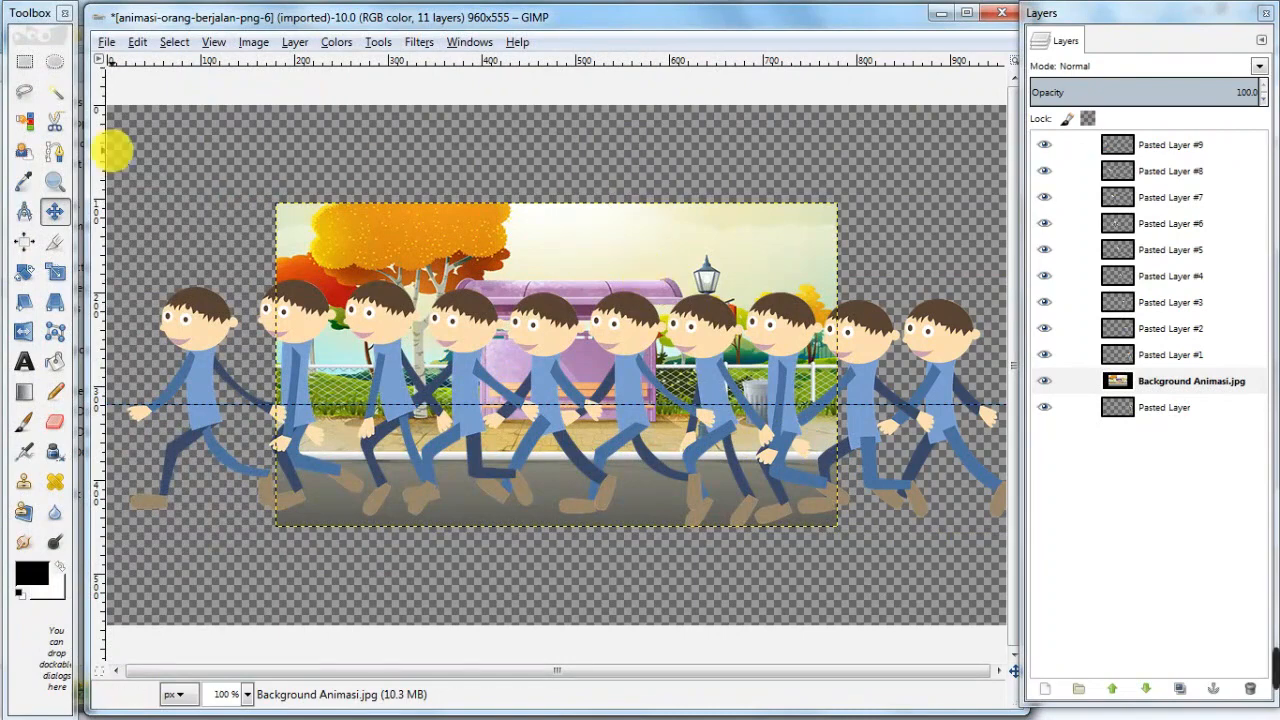
- Scale the background layer to 978 × 561 px so that it covers the whole canvas
{"action": "left_click", "coordinate": [53, 273]}
{"action": "left_click", "coordinate": [512, 247]}
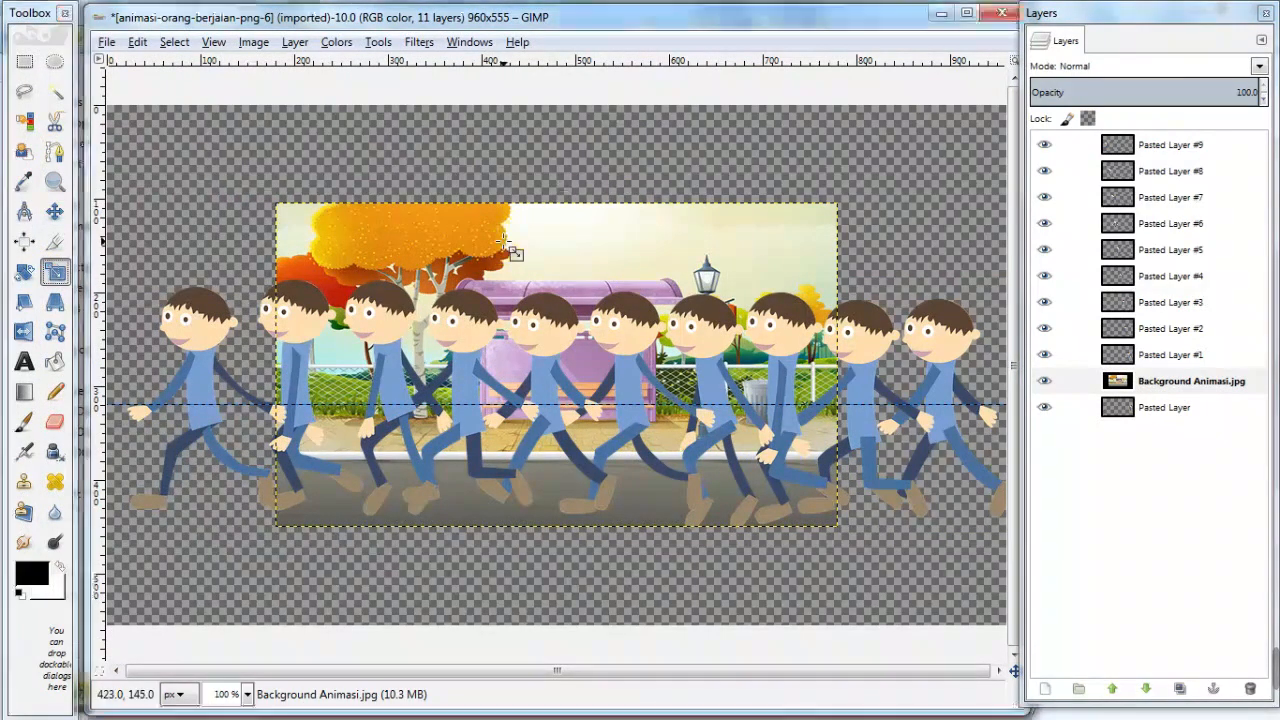
{"action": "left_click_drag", "start_coordinate": [810, 215], "coordinate": [998, 117]}
{"action": "left_click_drag", "start_coordinate": [296, 452], "coordinate": [198, 565]}
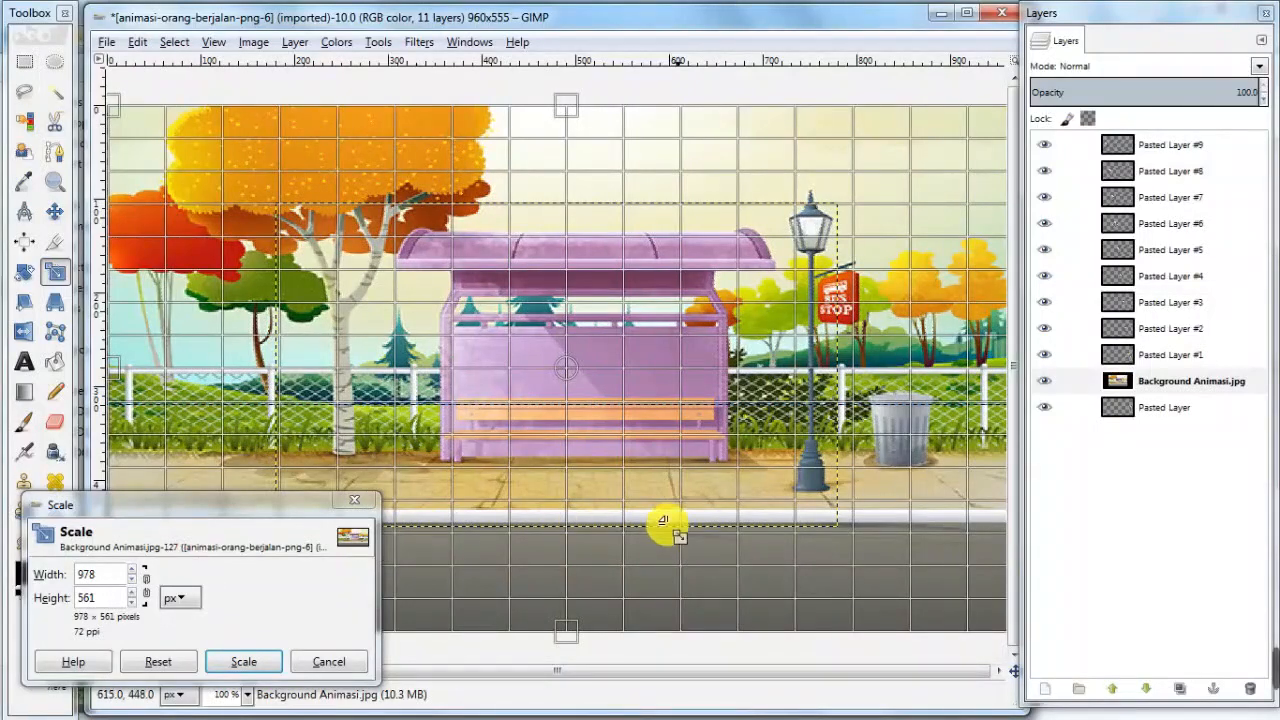
{"action": "left_click", "coordinate": [244, 662]}
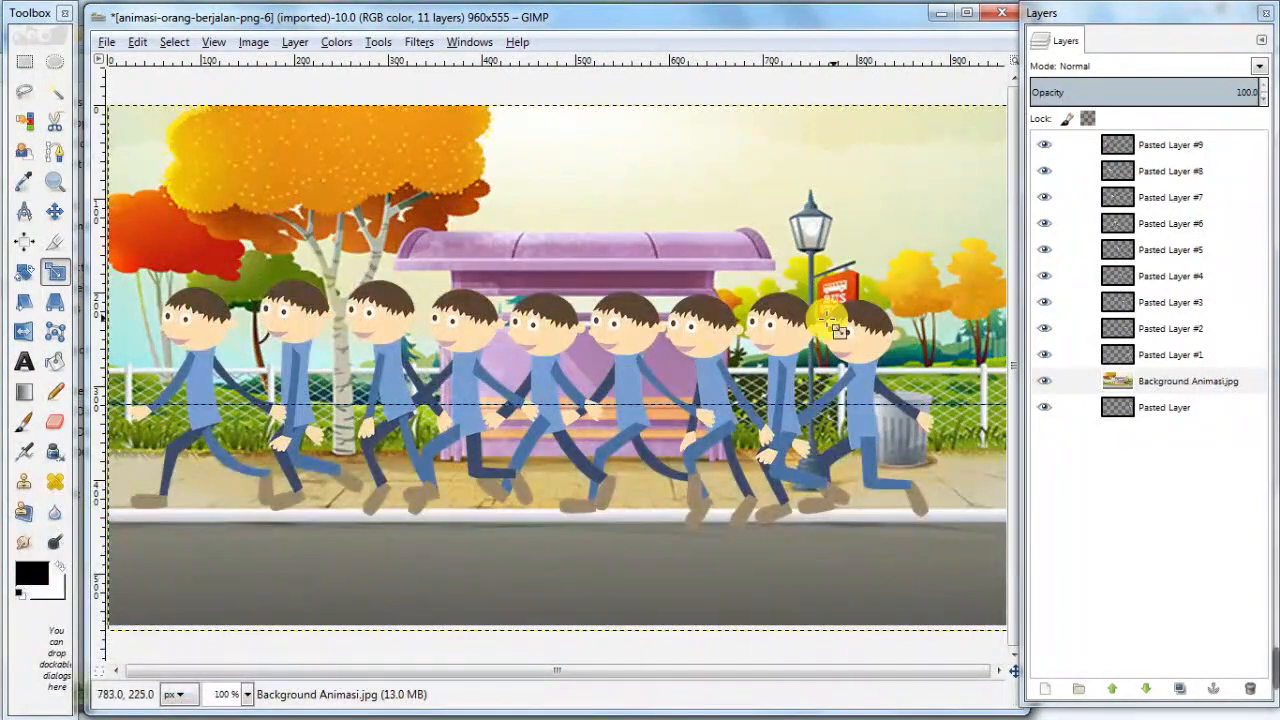
- Lower the background layer beneath Pasted Layer to the bottom of the layer stack
{"action": "left_click", "coordinate": [1160, 380]}
{"action": "left_click_drag", "start_coordinate": [1160, 380], "coordinate": [1137, 420]}
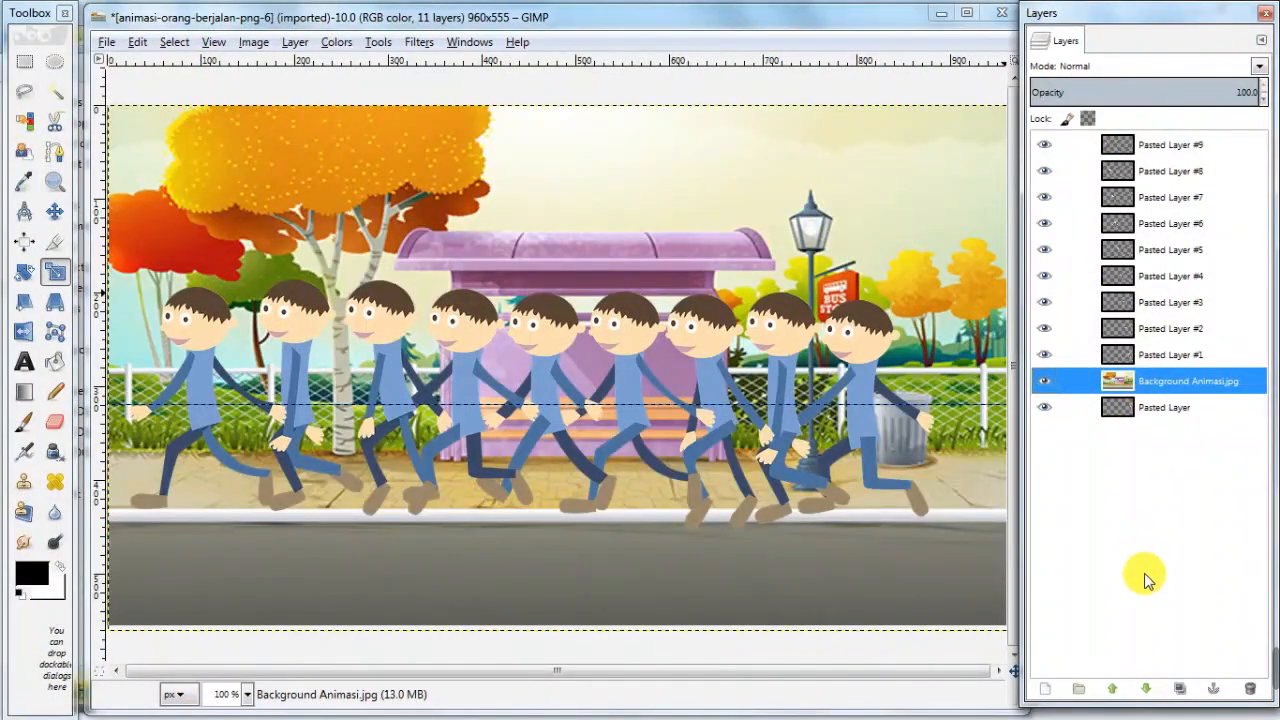
{"action": "left_click", "coordinate": [1146, 688]}
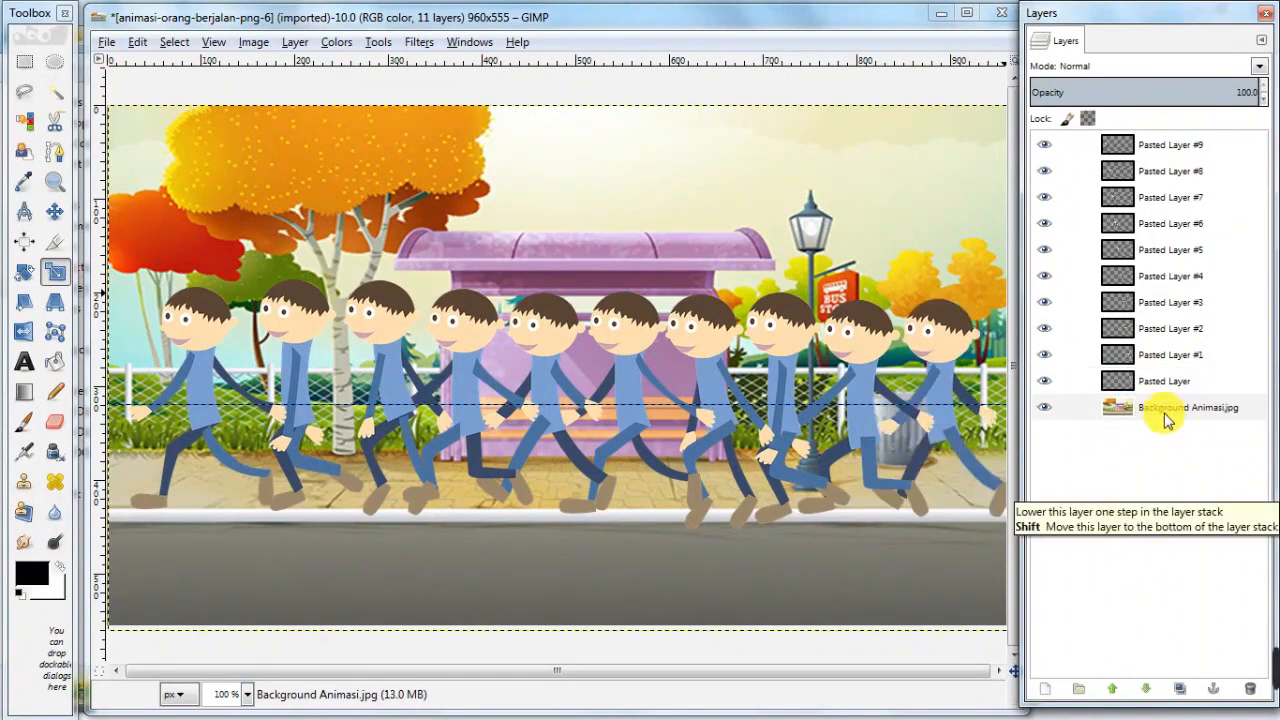
- Duplicate the background layer, shorten the Layers window, and raise the copy one level above Pasted Layer
{"action": "left_click", "coordinate": [1161, 406]}
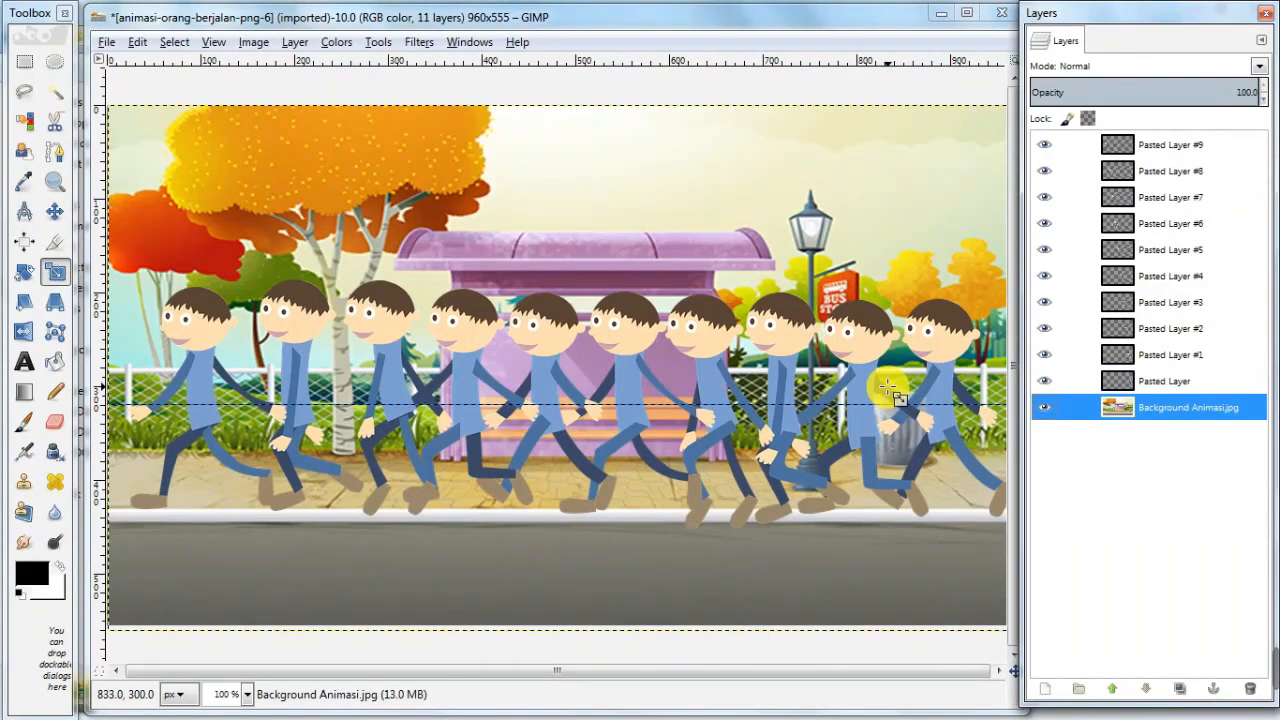
{"action": "right_click", "coordinate": [1147, 413]}
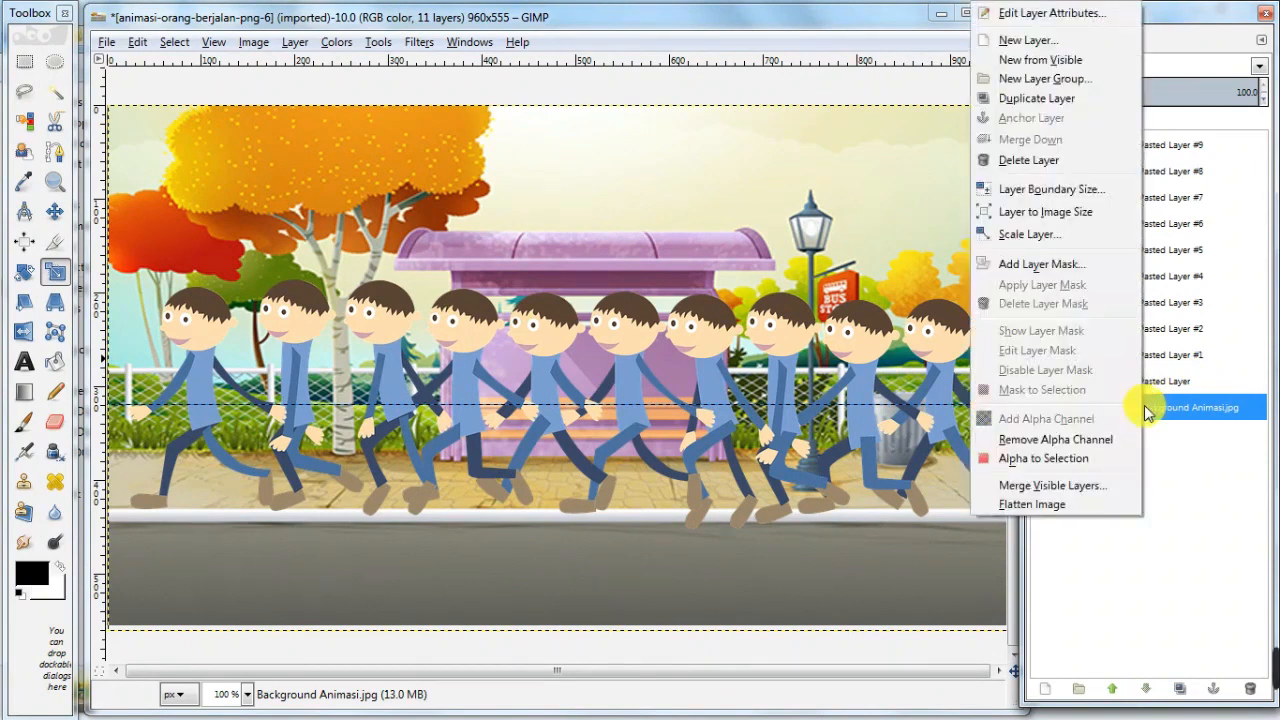
{"action": "left_click", "coordinate": [1048, 97]}
{"action": "left_click_drag", "start_coordinate": [1147, 412], "coordinate": [1132, 357]}
{"action": "left_click", "coordinate": [1137, 419]}
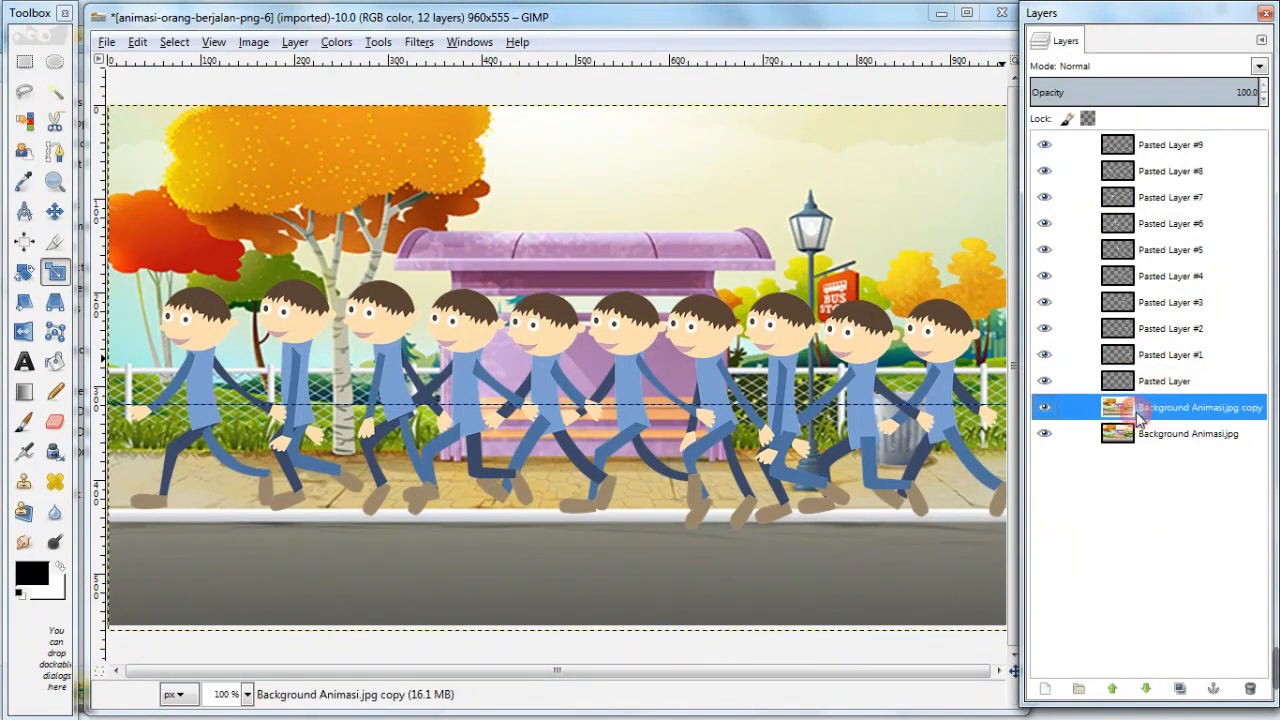
{"action": "left_click_drag", "start_coordinate": [1139, 703], "coordinate": [1151, 490]}
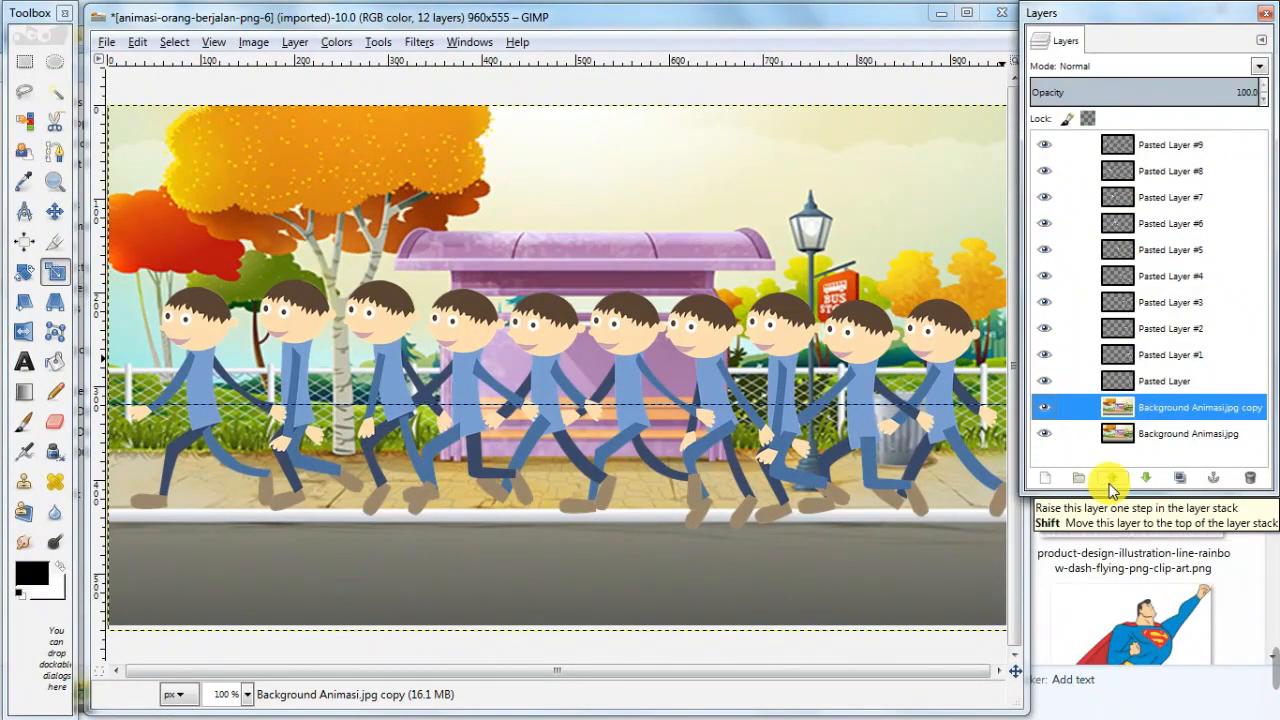
{"action": "left_click", "coordinate": [1112, 485]}
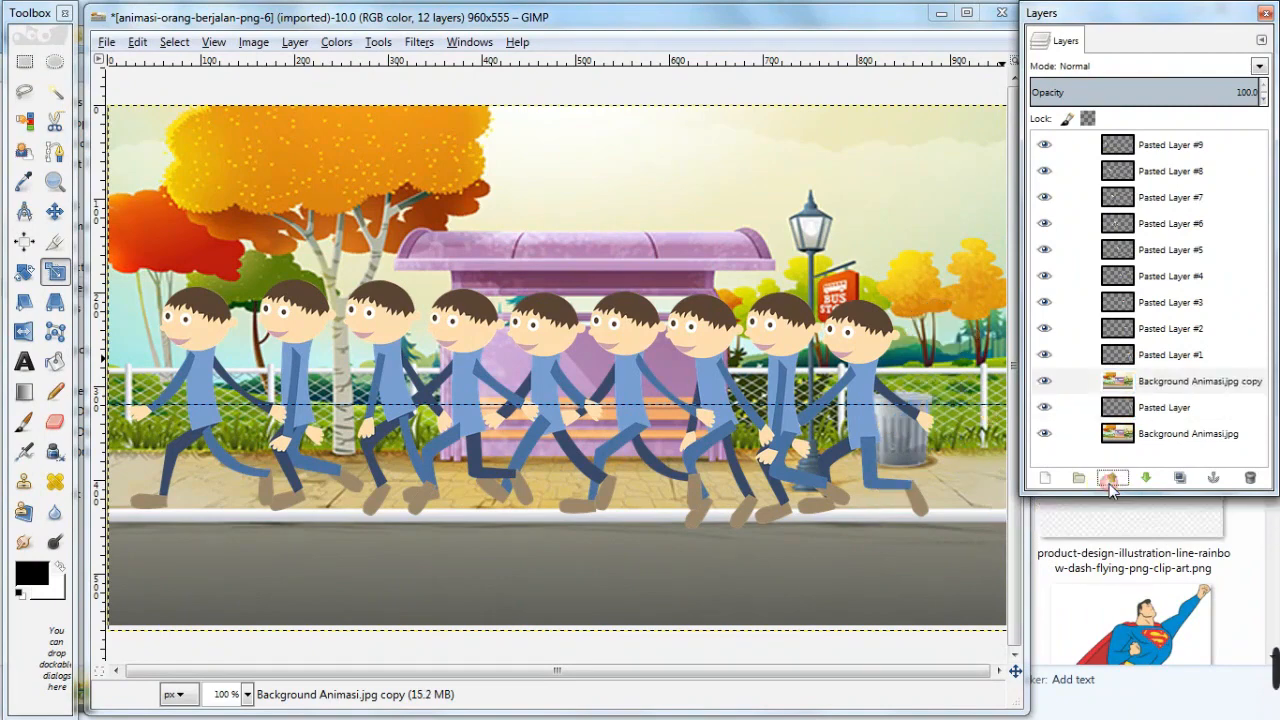
- Duplicate the background copy and raise the new one above Pasted Layer #1
{"action": "right_click", "coordinate": [1165, 390]}
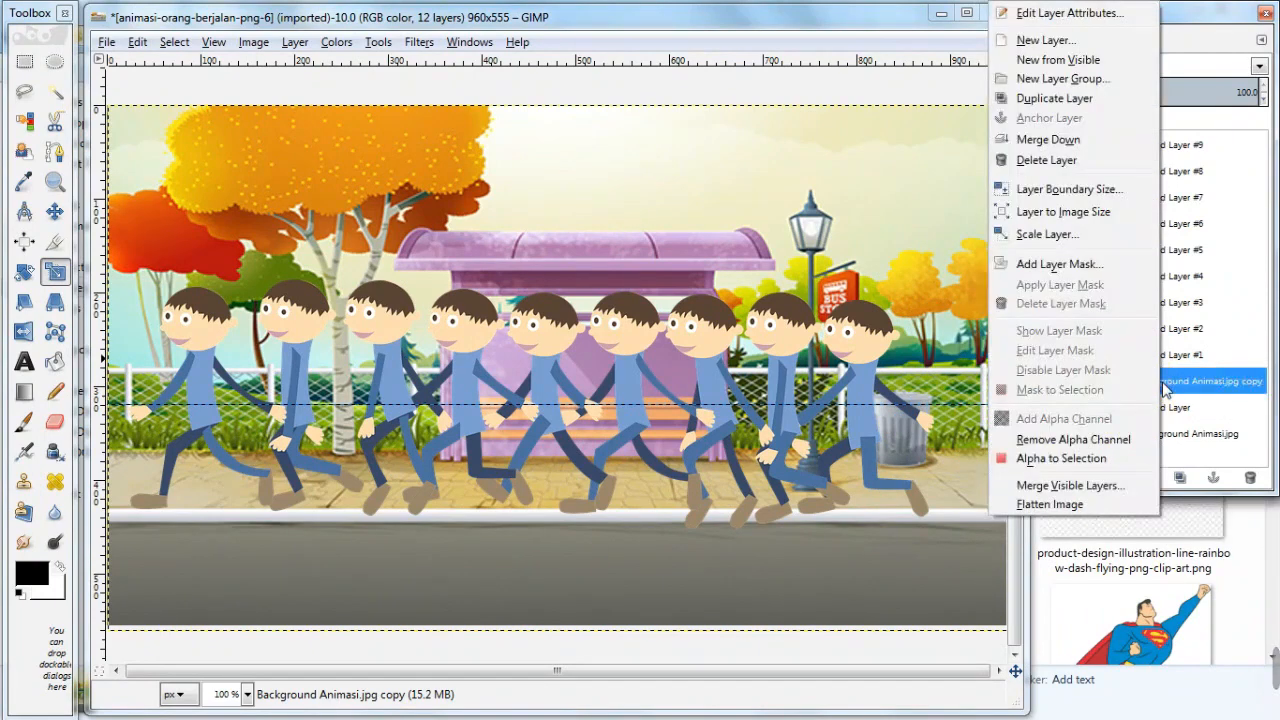
{"action": "left_click", "coordinate": [1080, 100]}
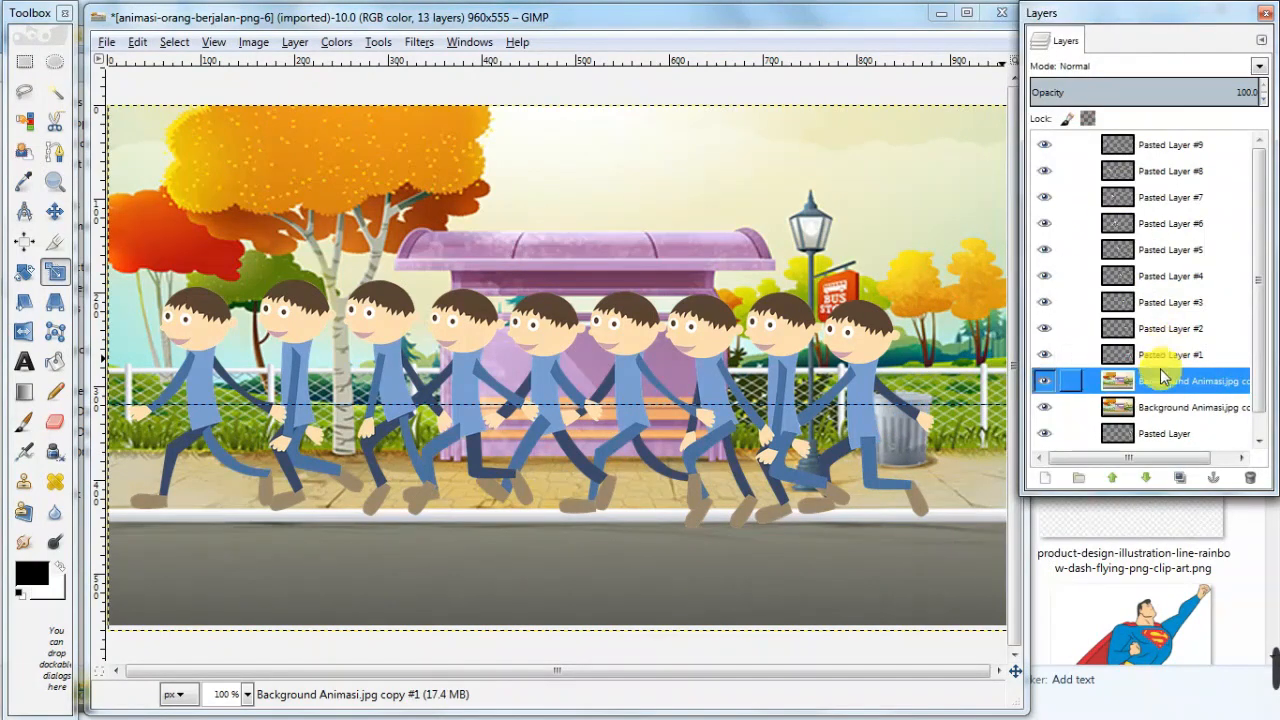
{"action": "mouse_move", "coordinate": [1117, 380]}
{"action": "left_mouse_down"}
{"action": "mouse_move", "coordinate": [1142, 368]}
{"action": "mouse_move", "coordinate": [1112, 345]}
{"action": "mouse_move", "coordinate": [1155, 348]}
{"action": "mouse_move", "coordinate": [1125, 390]}
{"action": "left_mouse_up"}
{"action": "left_click", "coordinate": [1111, 478]}
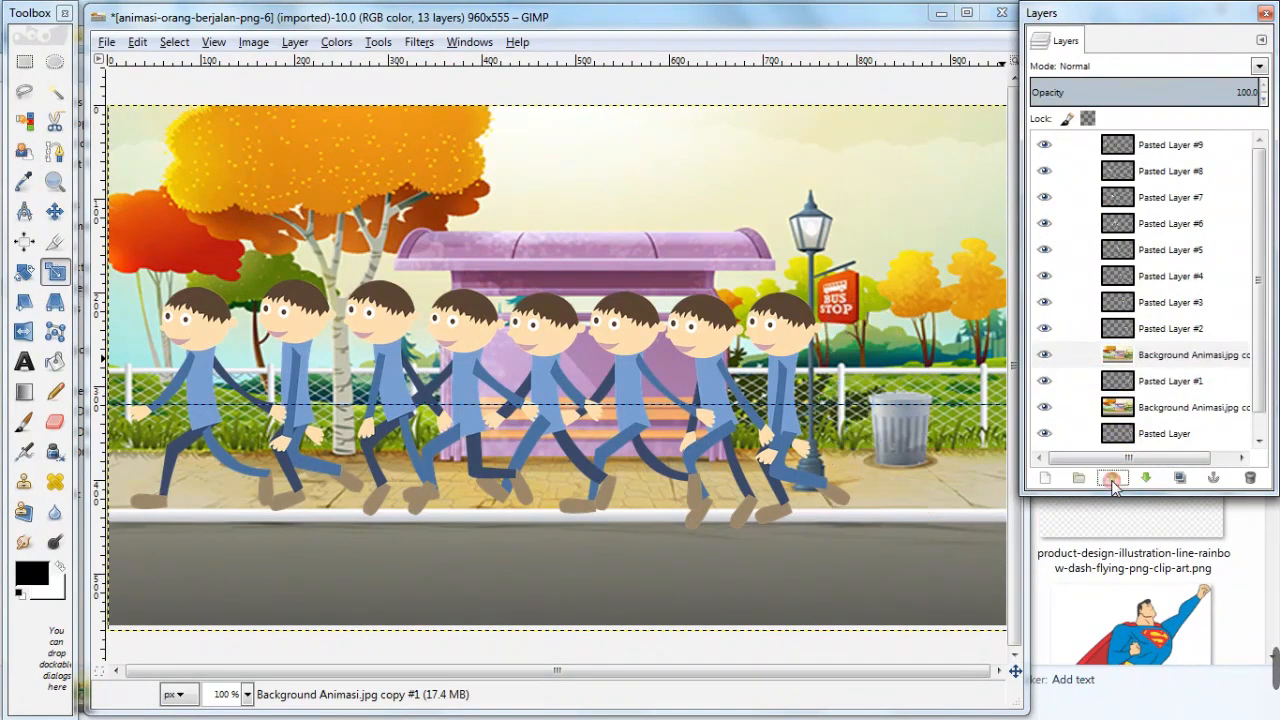
- Duplicate the topmost background copy twice, raising the first duplicate above Pasted Layer #2 and the second above Pasted Layer #3
{"action": "right_click", "coordinate": [1150, 357]}
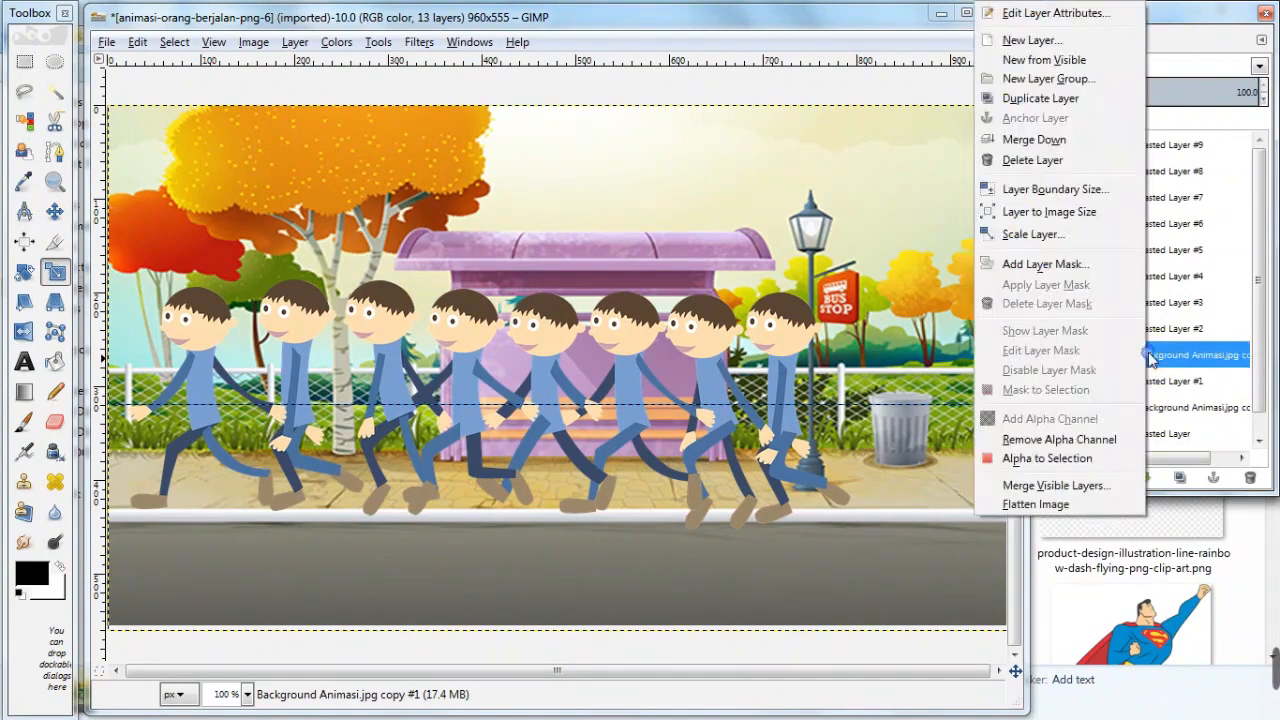
{"action": "left_click", "coordinate": [1066, 100]}
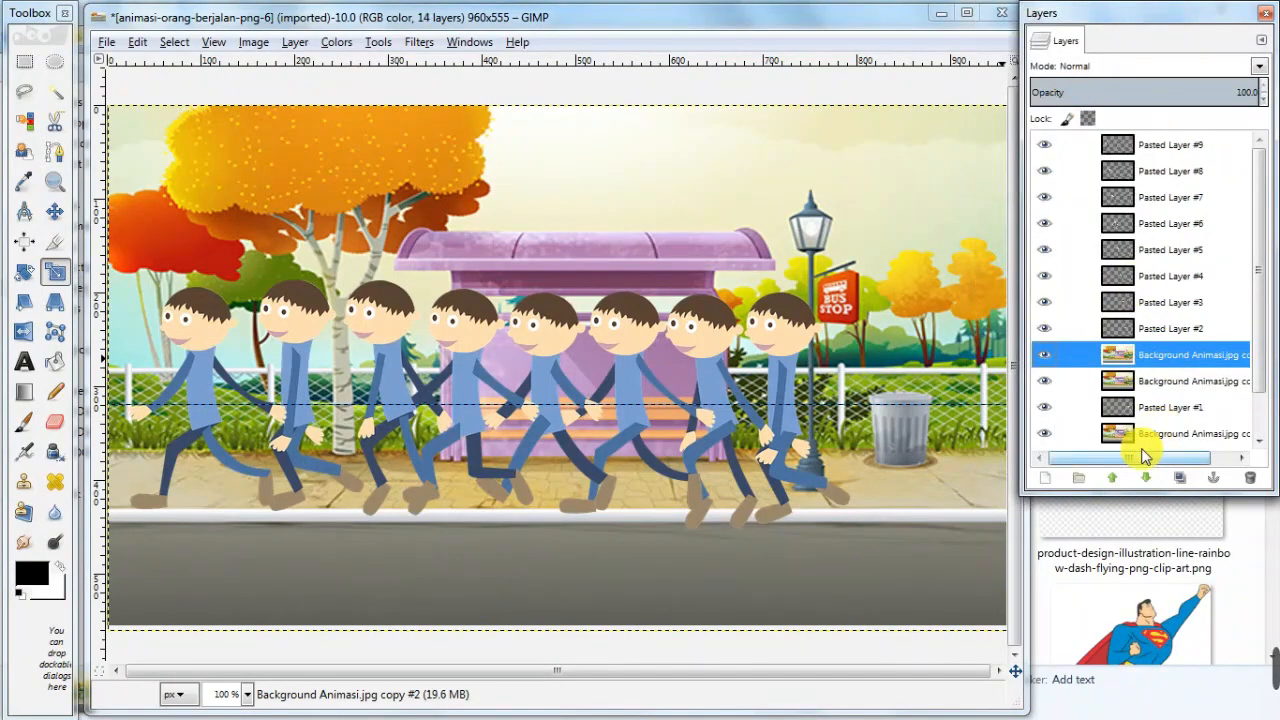
{"action": "left_click", "coordinate": [1111, 478]}
{"action": "right_click", "coordinate": [1147, 330]}
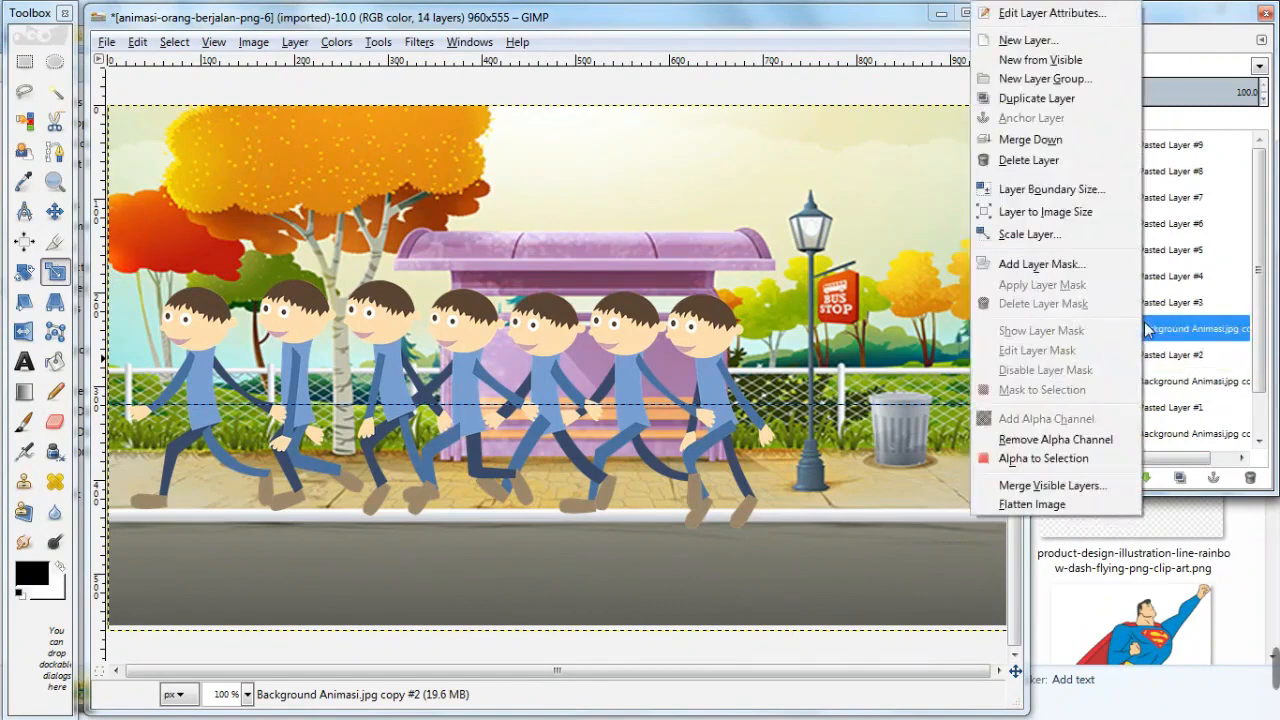
{"action": "left_click", "coordinate": [1066, 100]}
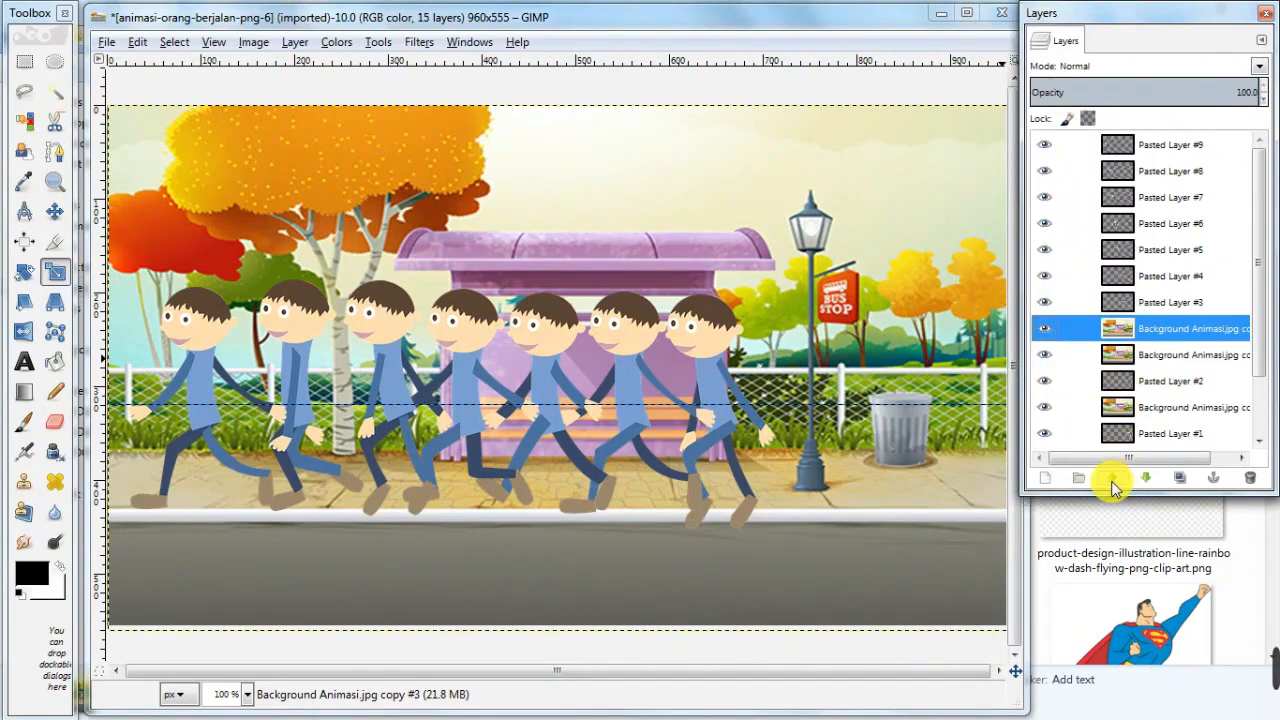
{"action": "left_click", "coordinate": [1113, 485]}
- Make two more duplicates of the topmost background copy, raising one above Pasted Layer #4 and the other above Pasted Layer #5
{"action": "right_click", "coordinate": [1152, 302]}
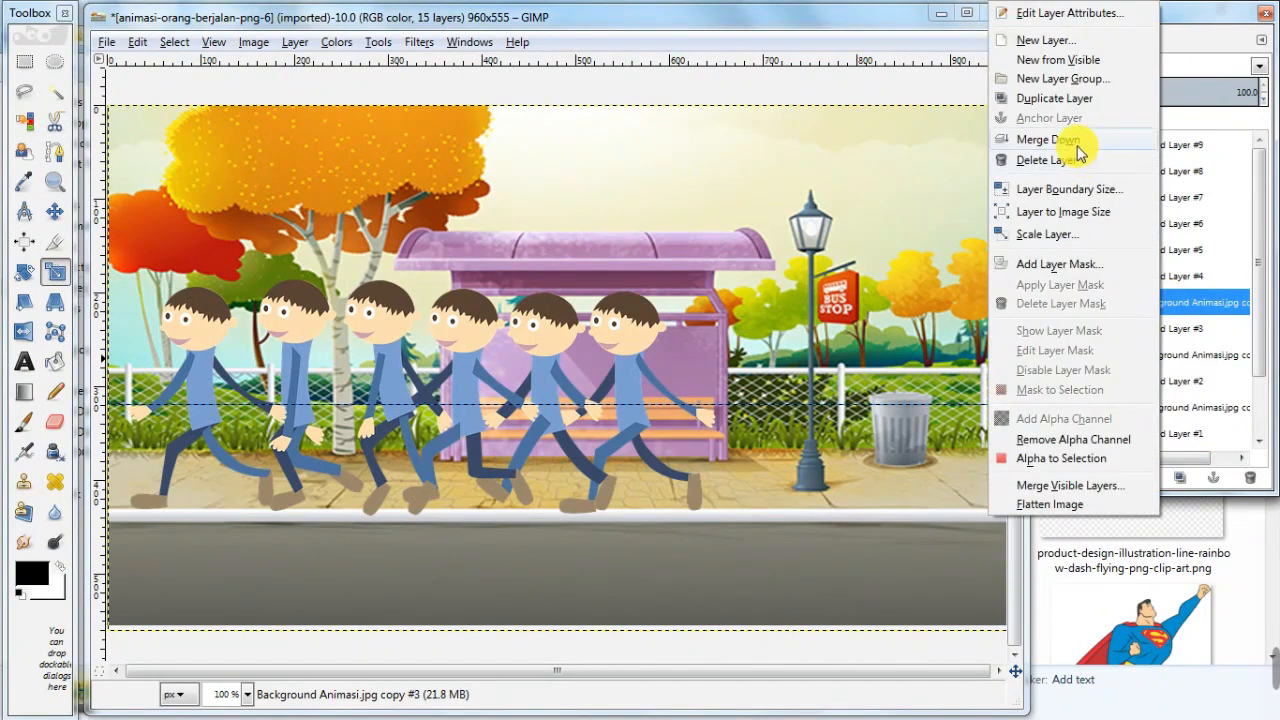
{"action": "left_click", "coordinate": [1068, 102]}
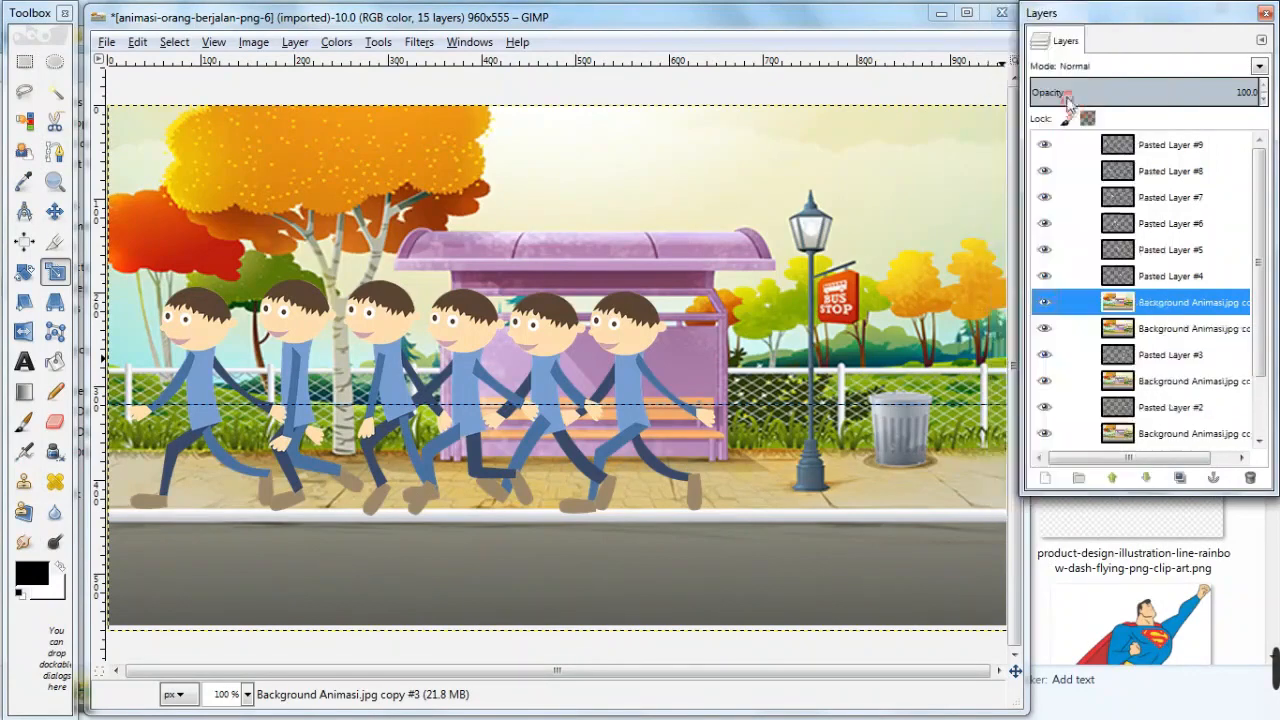
{"action": "left_click", "coordinate": [1113, 480]}
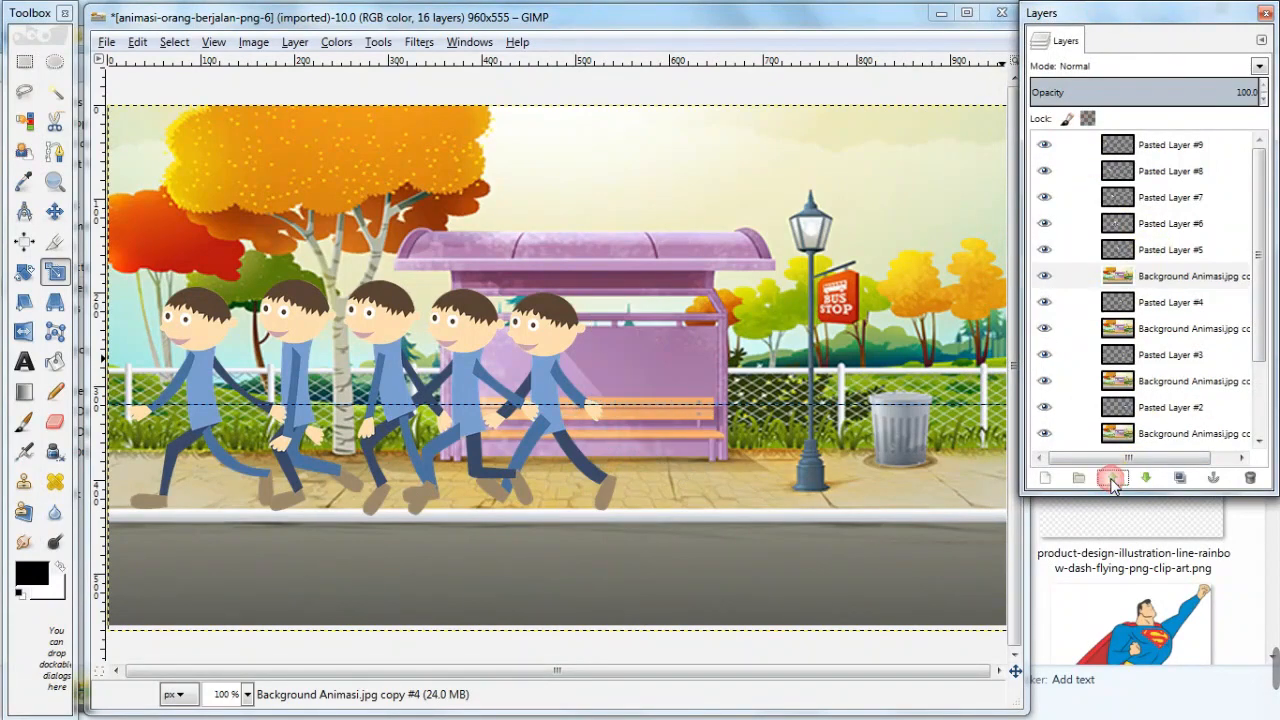
{"action": "right_click", "coordinate": [1157, 287]}
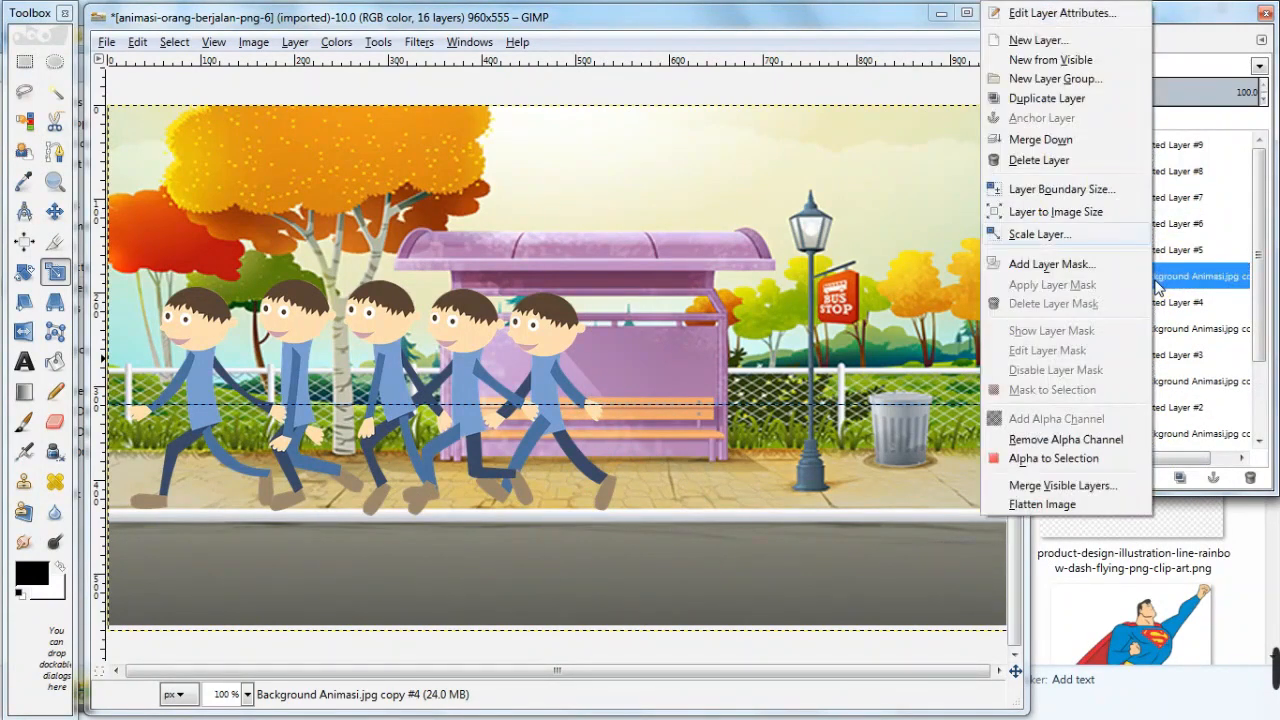
{"action": "left_click", "coordinate": [1045, 94]}
{"action": "left_click", "coordinate": [1122, 477]}
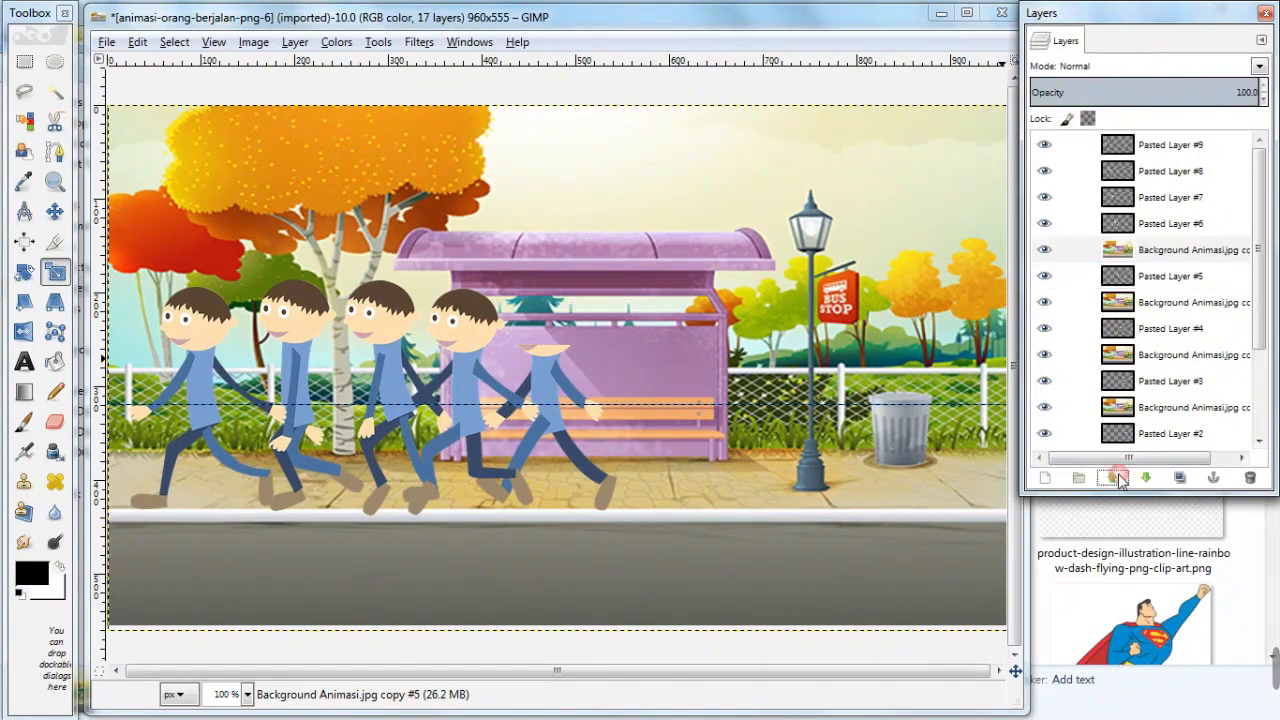
- Duplicate the topmost background copy twice, raising the first duplicate above Pasted Layer #6 and the second above Pasted Layer #7
{"action": "right_click", "coordinate": [1140, 253]}
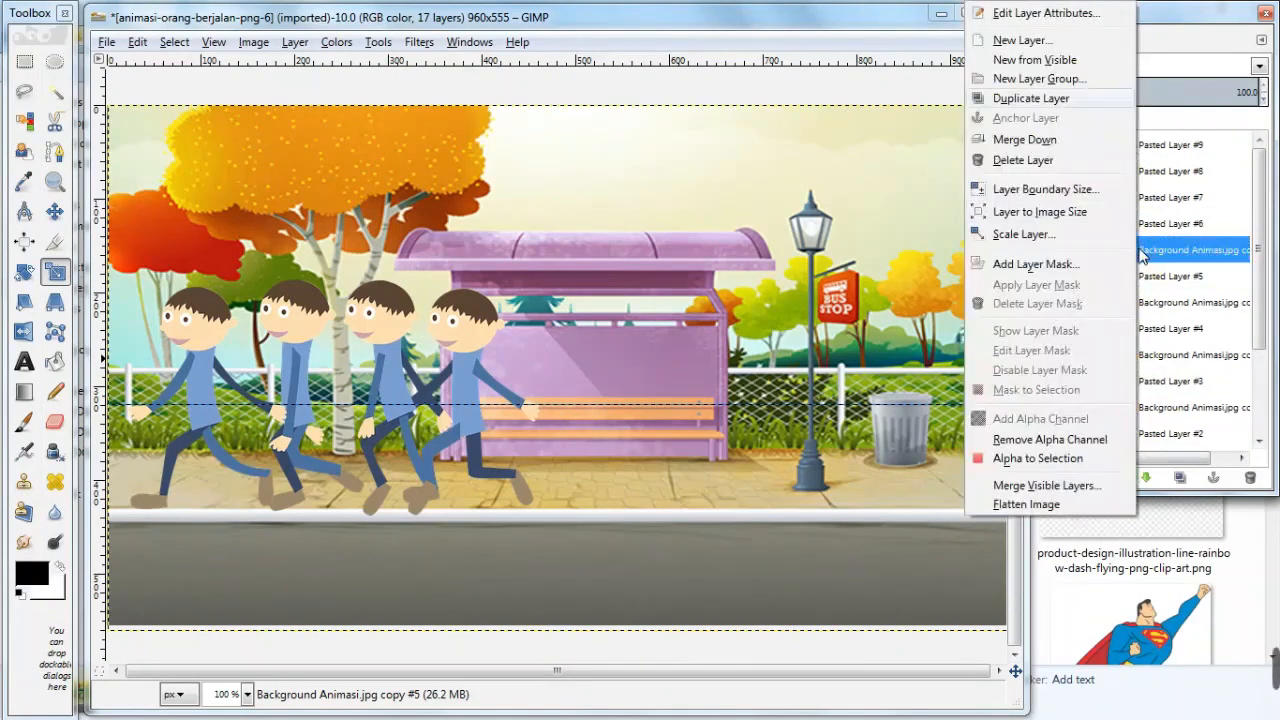
{"action": "left_click", "coordinate": [1035, 98]}
{"action": "left_click", "coordinate": [1116, 478]}
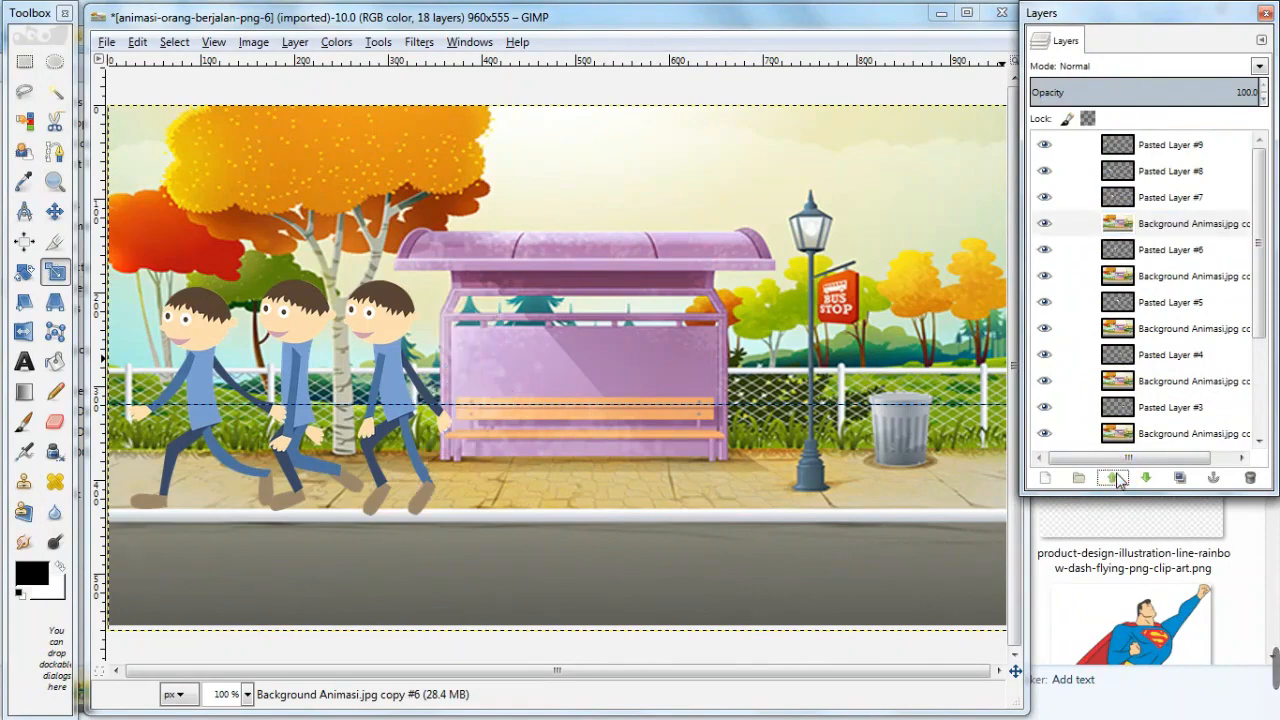
{"action": "right_click", "coordinate": [1143, 224]}
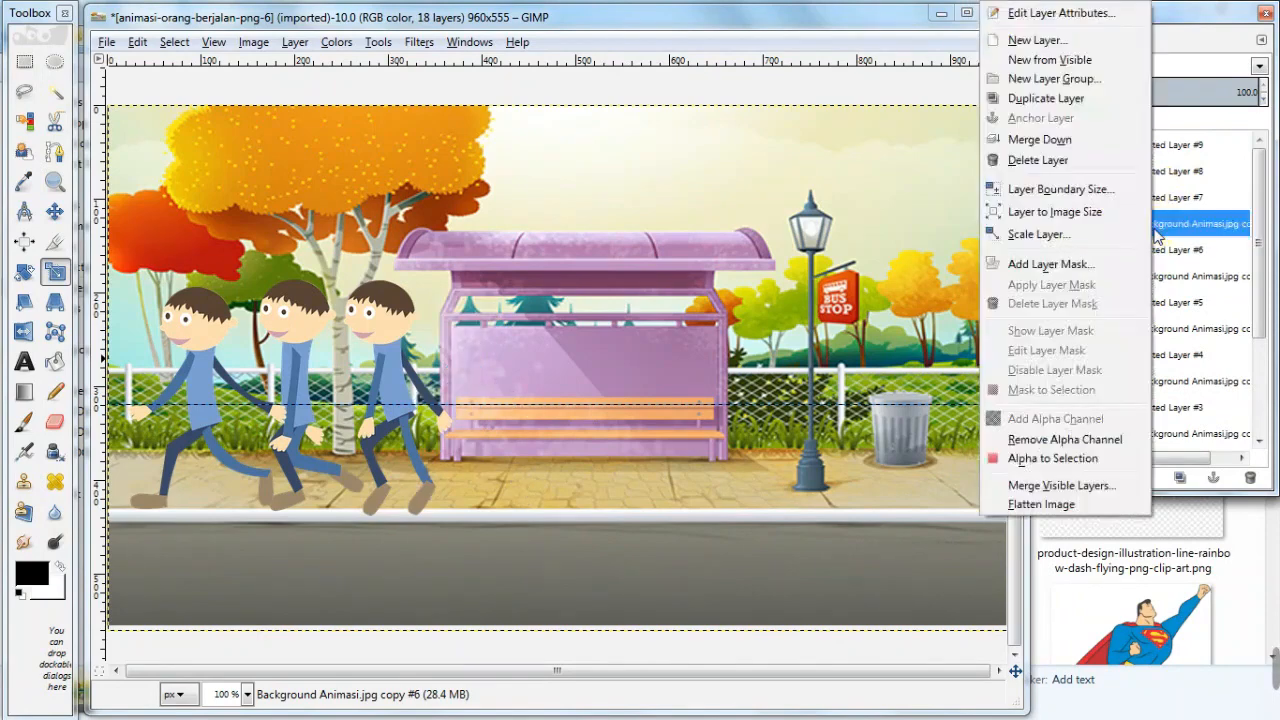
{"action": "left_click", "coordinate": [1068, 99]}
{"action": "left_click", "coordinate": [1116, 479]}
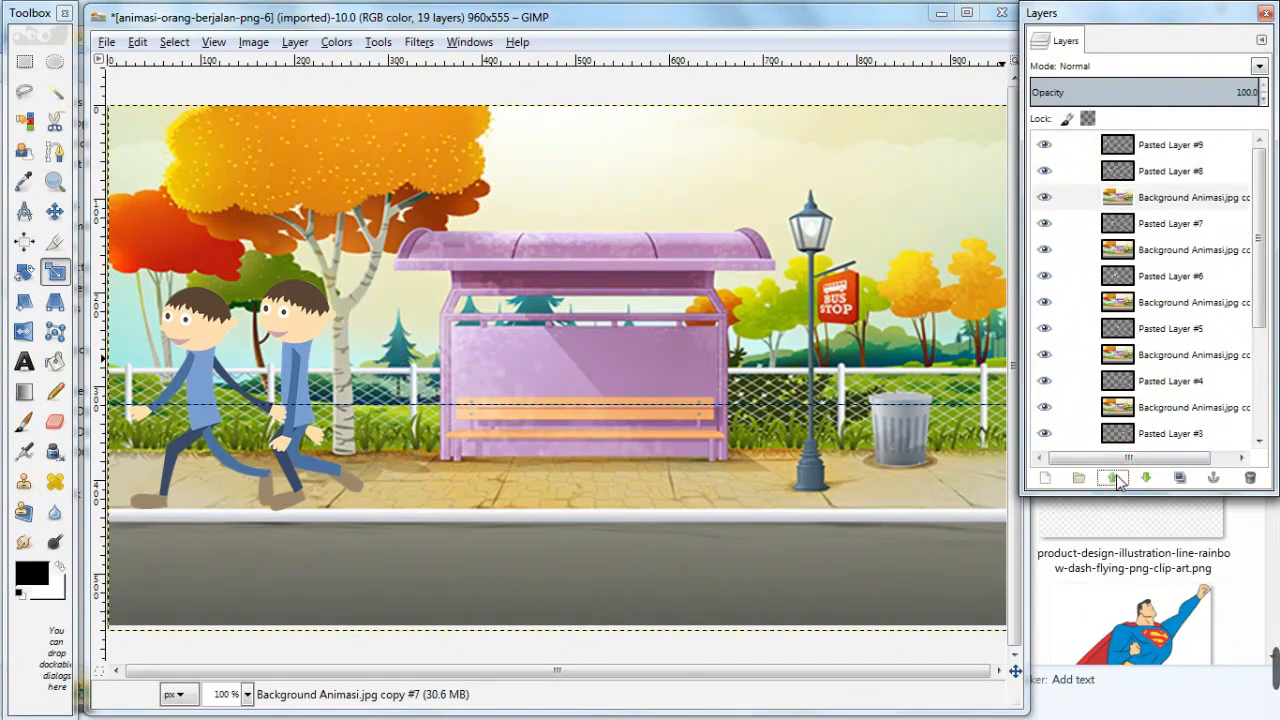
- Duplicate the topmost background copy, raise it above Pasted Layer #8, and lengthen the Layers window to fit the whole stack
{"action": "right_click", "coordinate": [1164, 197]}
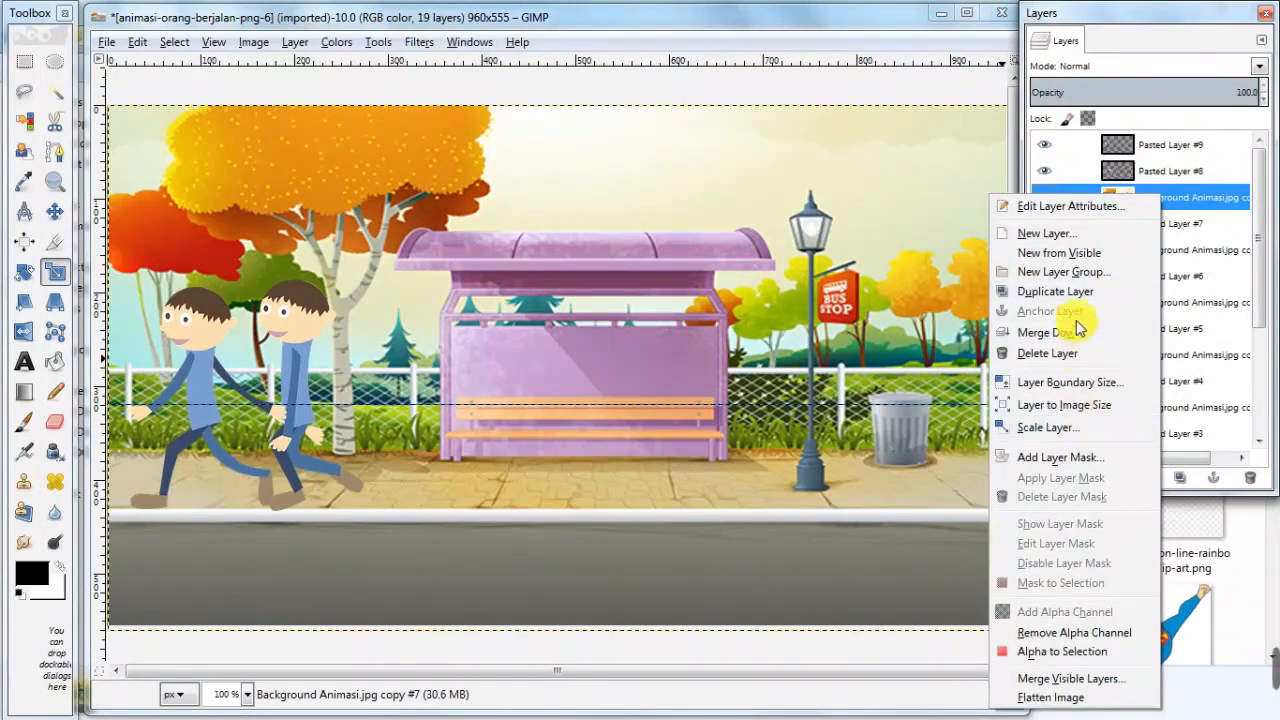
{"action": "left_click", "coordinate": [1055, 291]}
{"action": "left_click", "coordinate": [1108, 476]}
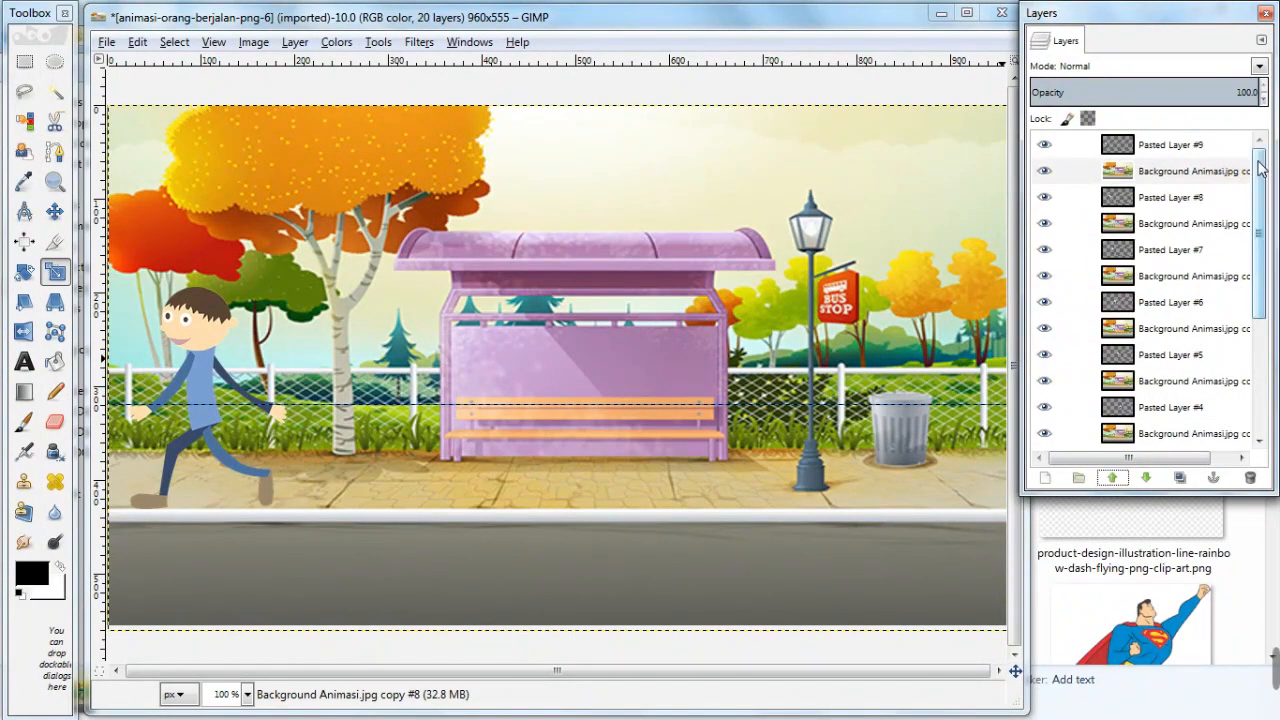
{"action": "left_click_drag", "start_coordinate": [1259, 173], "coordinate": [1257, 174]}
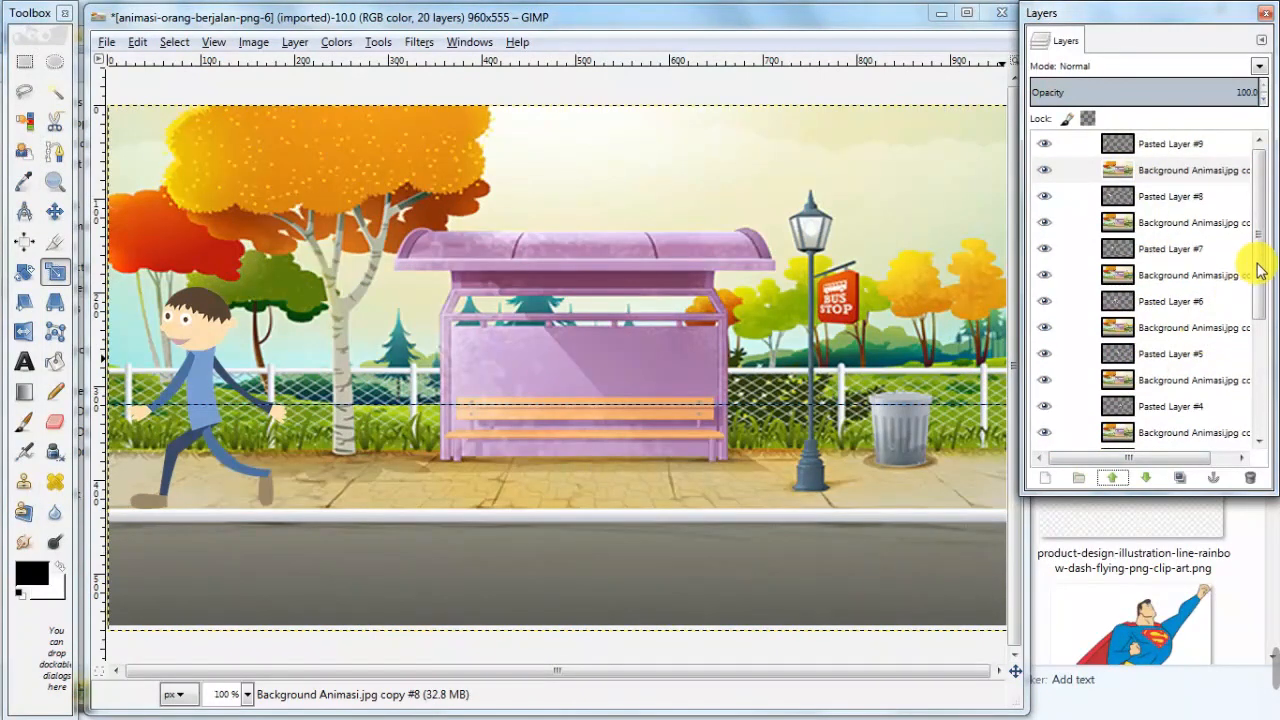
{"action": "left_click_drag", "start_coordinate": [1260, 266], "coordinate": [1258, 332]}
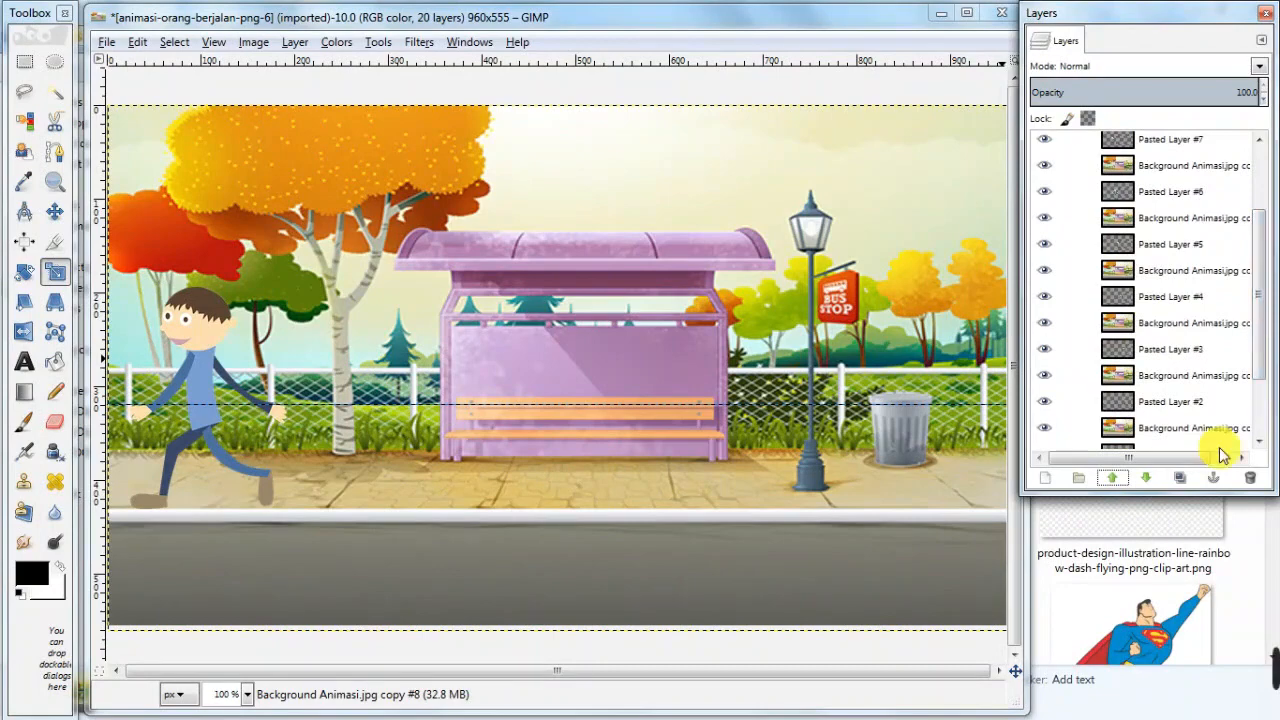
{"action": "left_click_drag", "start_coordinate": [1171, 494], "coordinate": [1172, 708]}
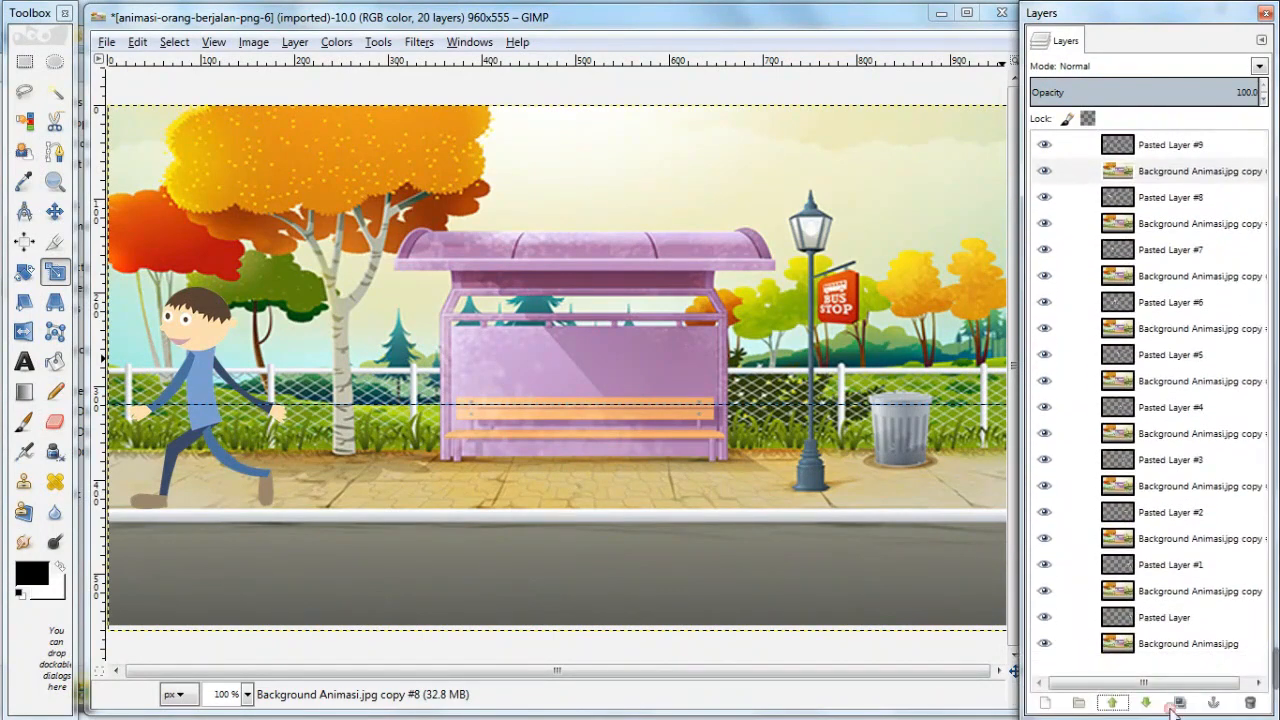
- Merge Pasted Layer #9 and Pasted Layer #8 each down into the background copy directly beneath it
{"action": "left_click_drag", "start_coordinate": [1172, 190], "coordinate": [1160, 147]}
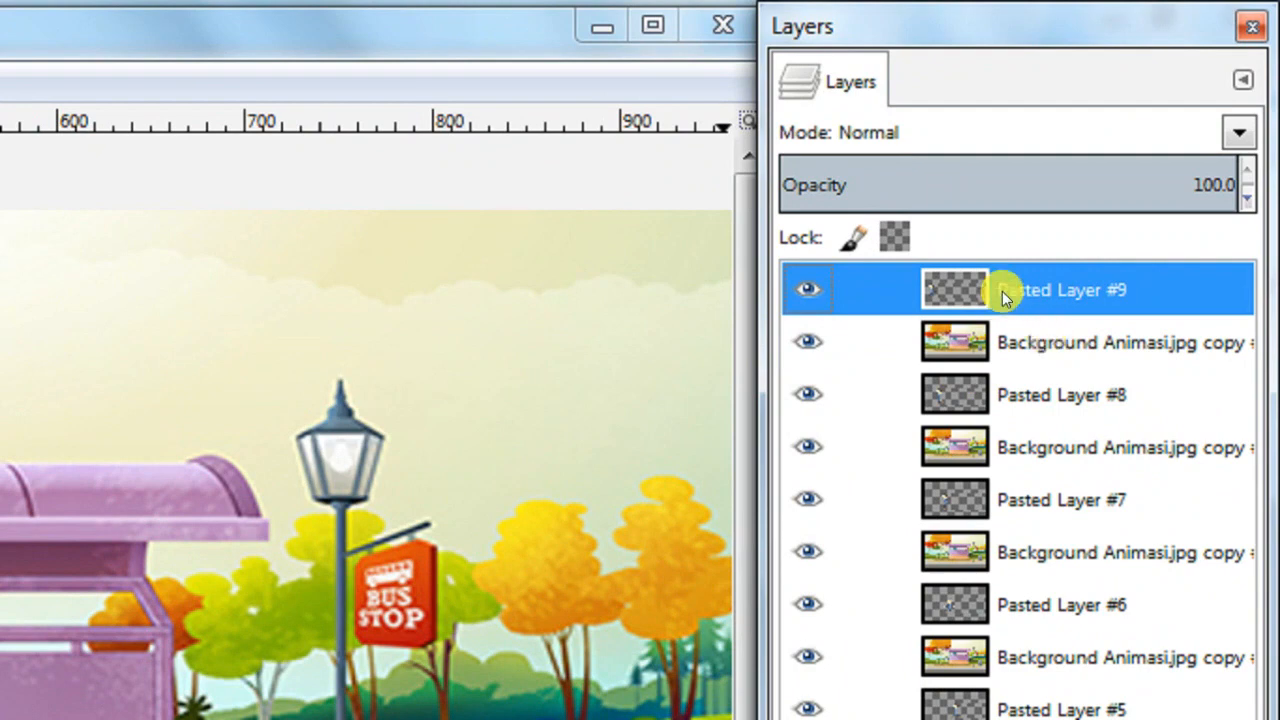
{"action": "right_click", "coordinate": [1009, 287]}
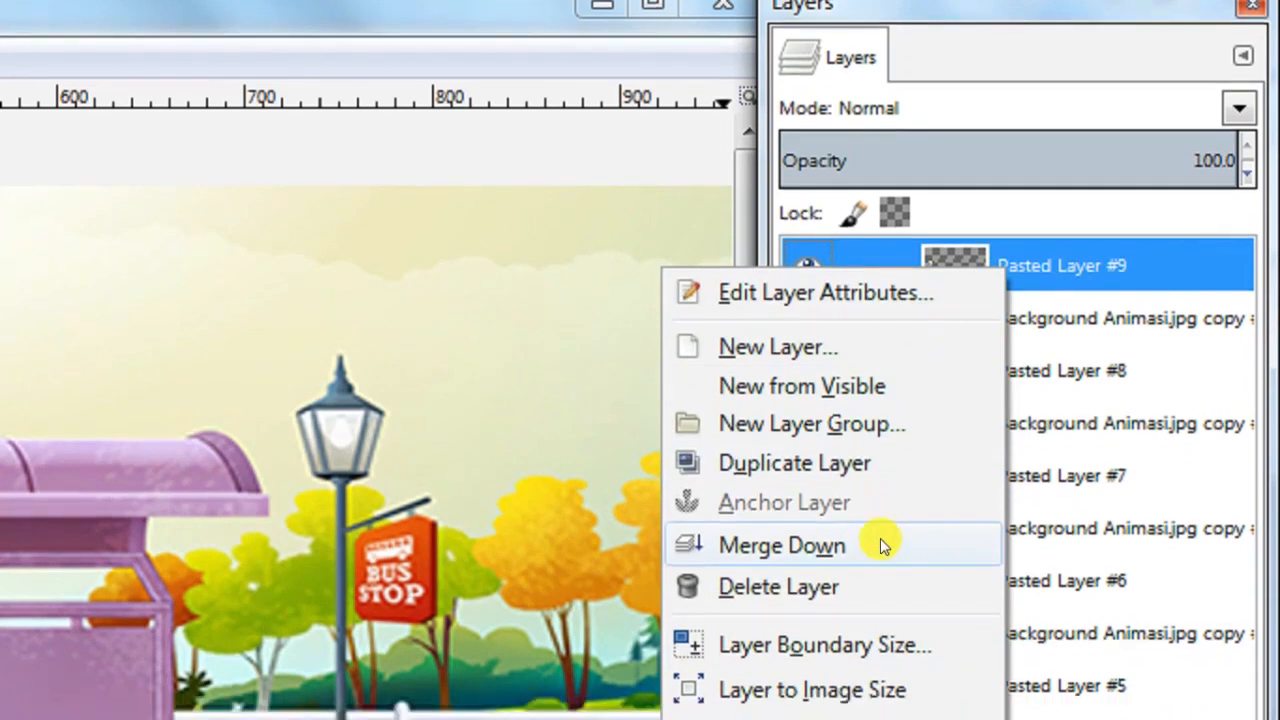
{"action": "left_click", "coordinate": [882, 553]}
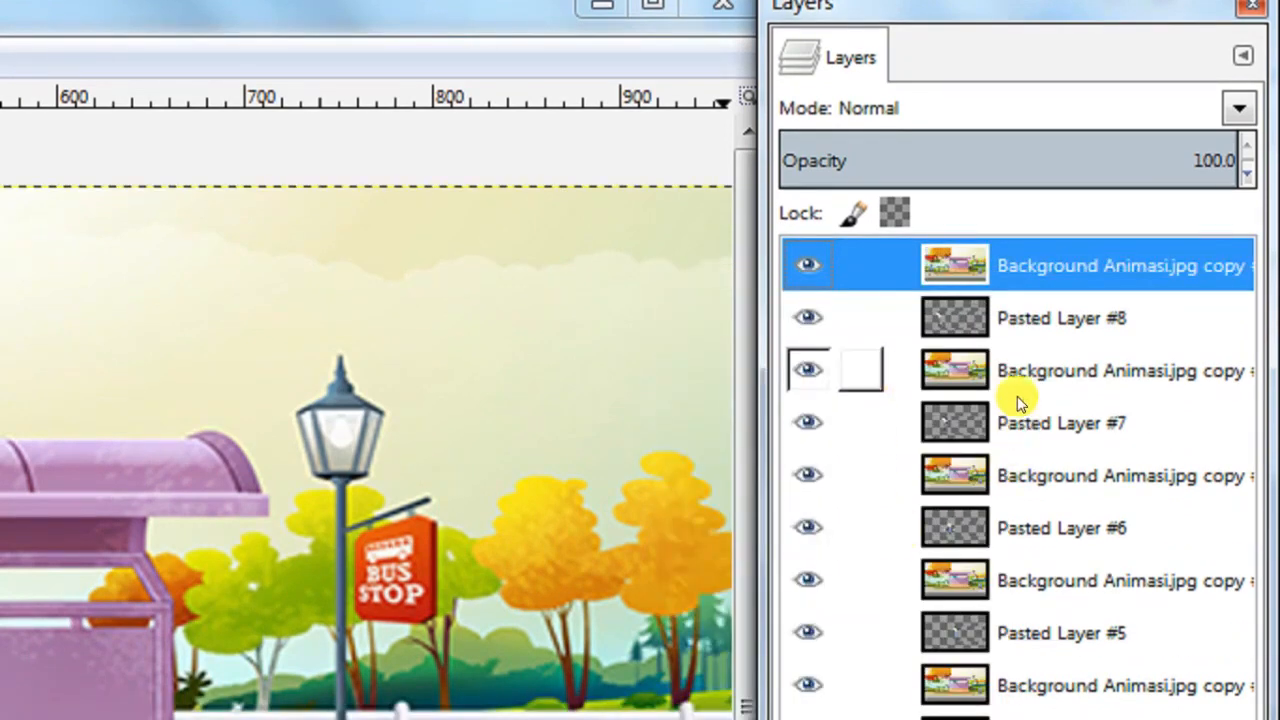
{"action": "left_click", "coordinate": [1045, 317]}
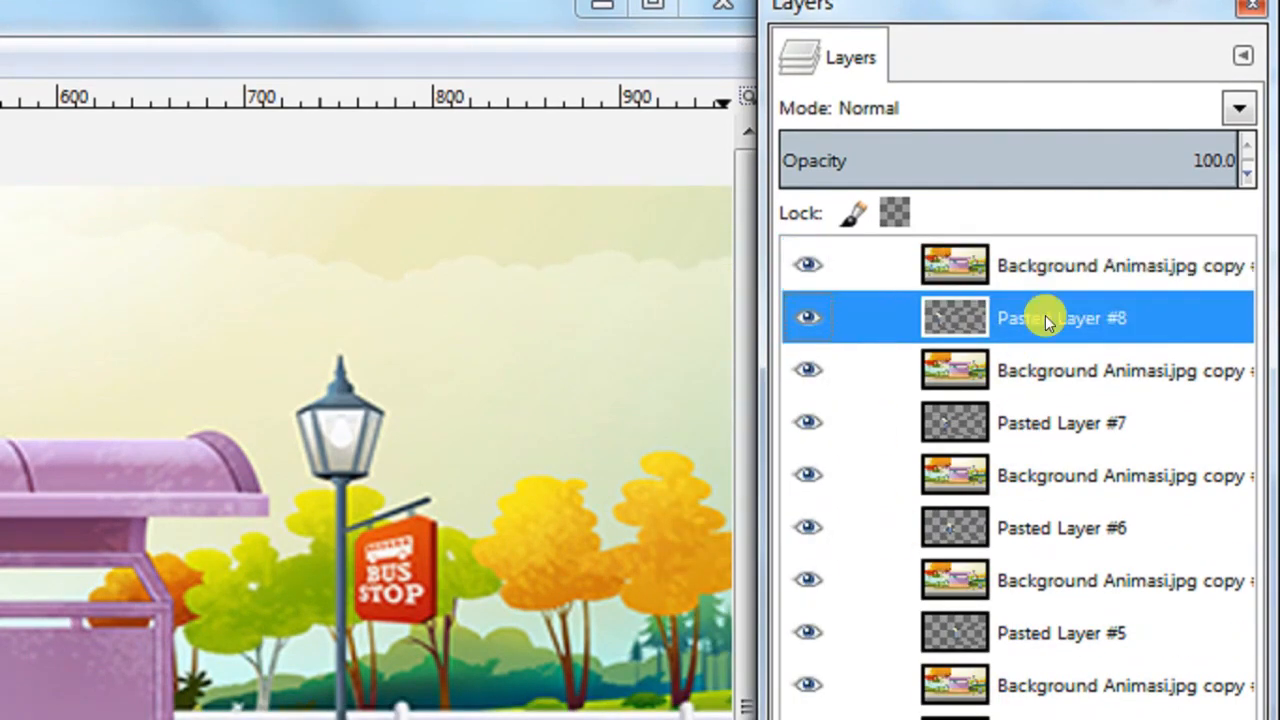
{"action": "right_click", "coordinate": [1045, 318]}
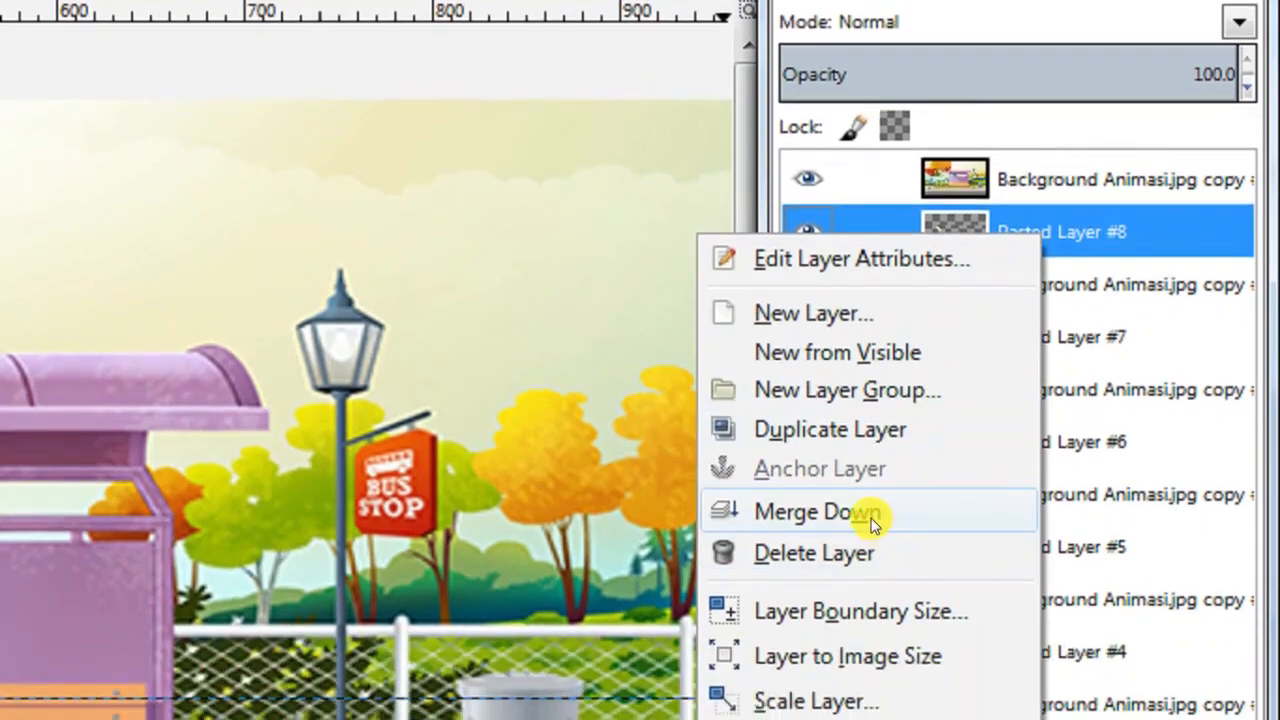
{"action": "left_click", "coordinate": [873, 513]}
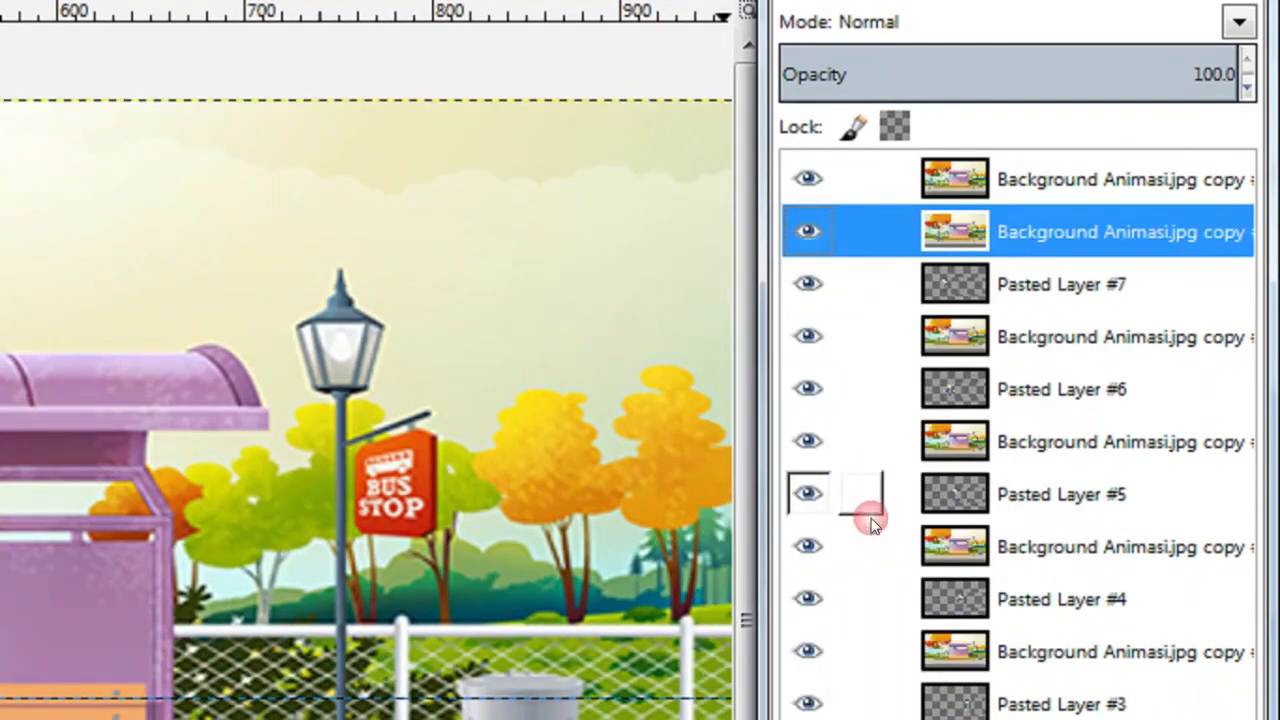
- Merge Pasted Layer #7 and Pasted Layer #6 each down into the background copy directly beneath it
{"action": "left_click", "coordinate": [1041, 294]}
{"action": "right_click", "coordinate": [1041, 294]}
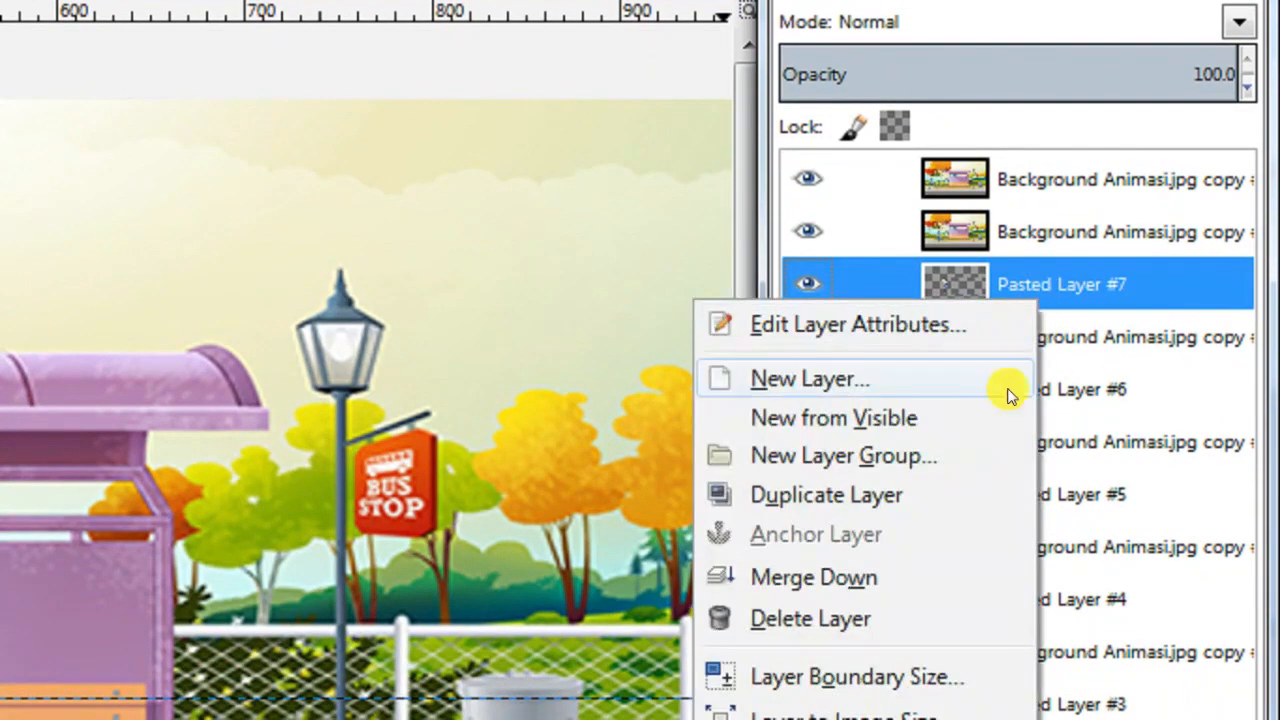
{"action": "left_click", "coordinate": [921, 545]}
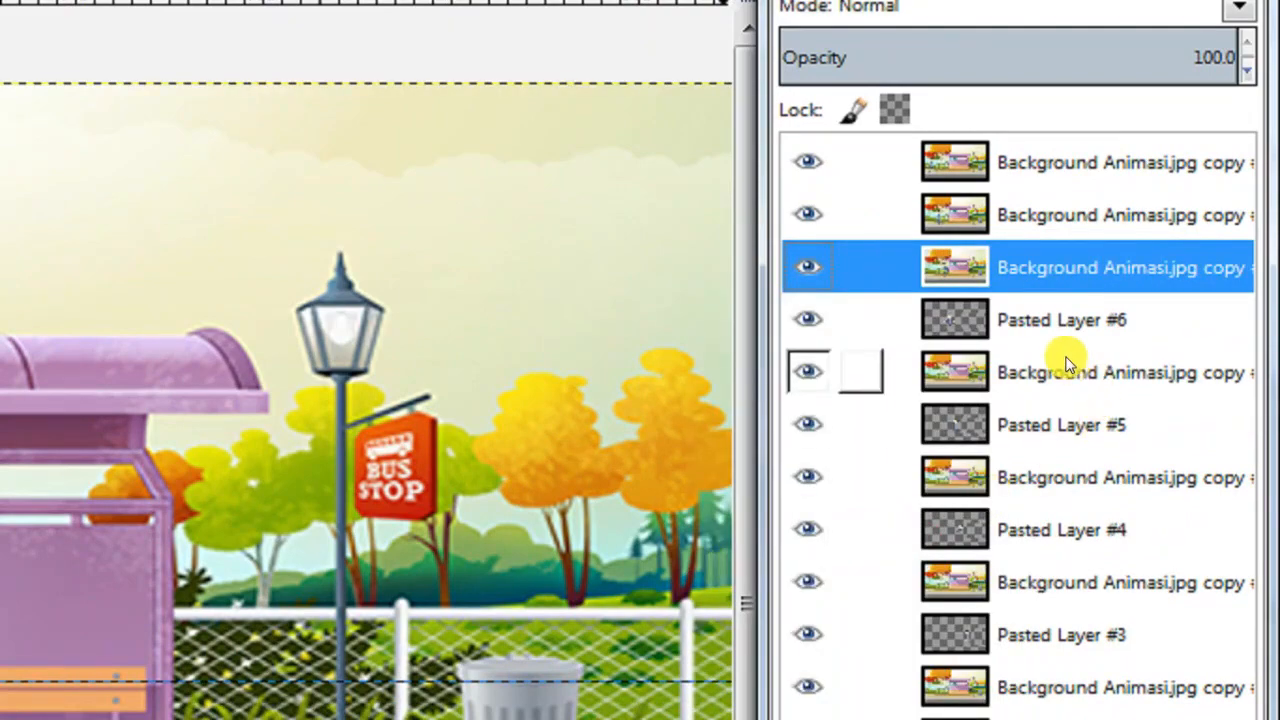
{"action": "left_click", "coordinate": [1064, 316]}
{"action": "right_click", "coordinate": [1064, 316]}
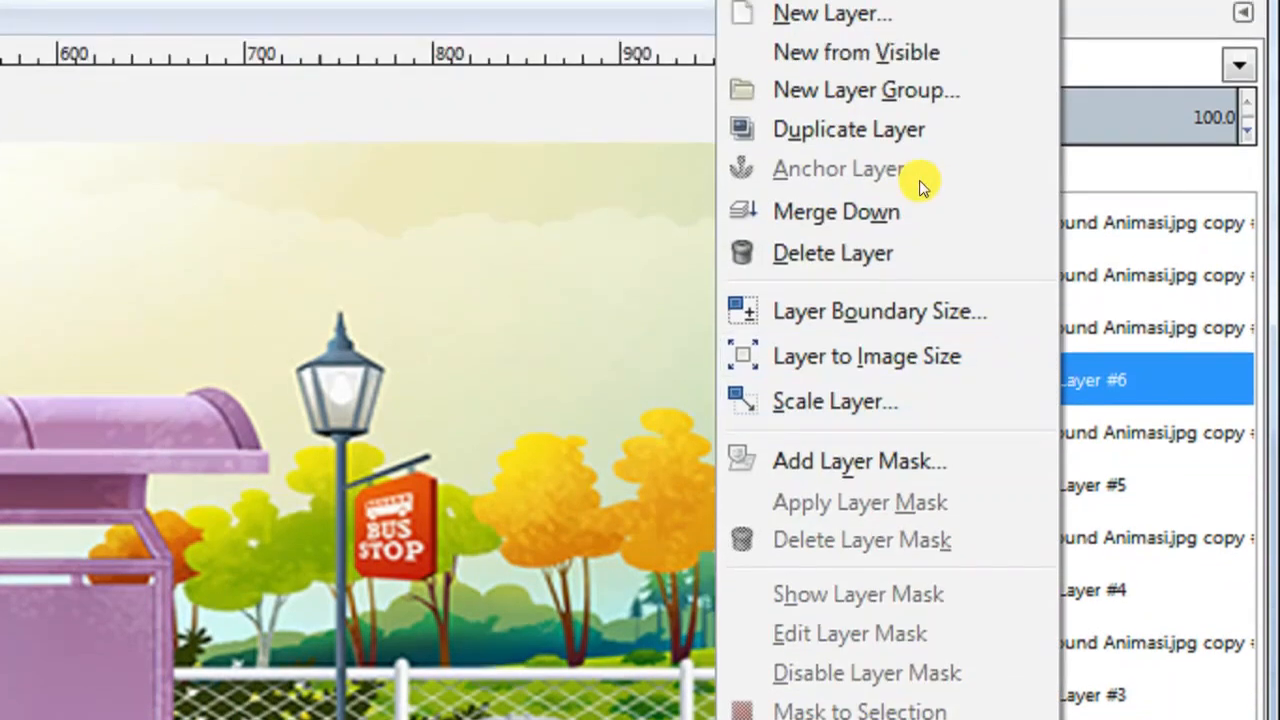
{"action": "left_click", "coordinate": [890, 151]}
- Merge Pasted Layer #5 and Pasted Layer #4 each down into the background copy directly beneath it
{"action": "left_click", "coordinate": [1043, 428]}
{"action": "right_click", "coordinate": [1043, 428]}
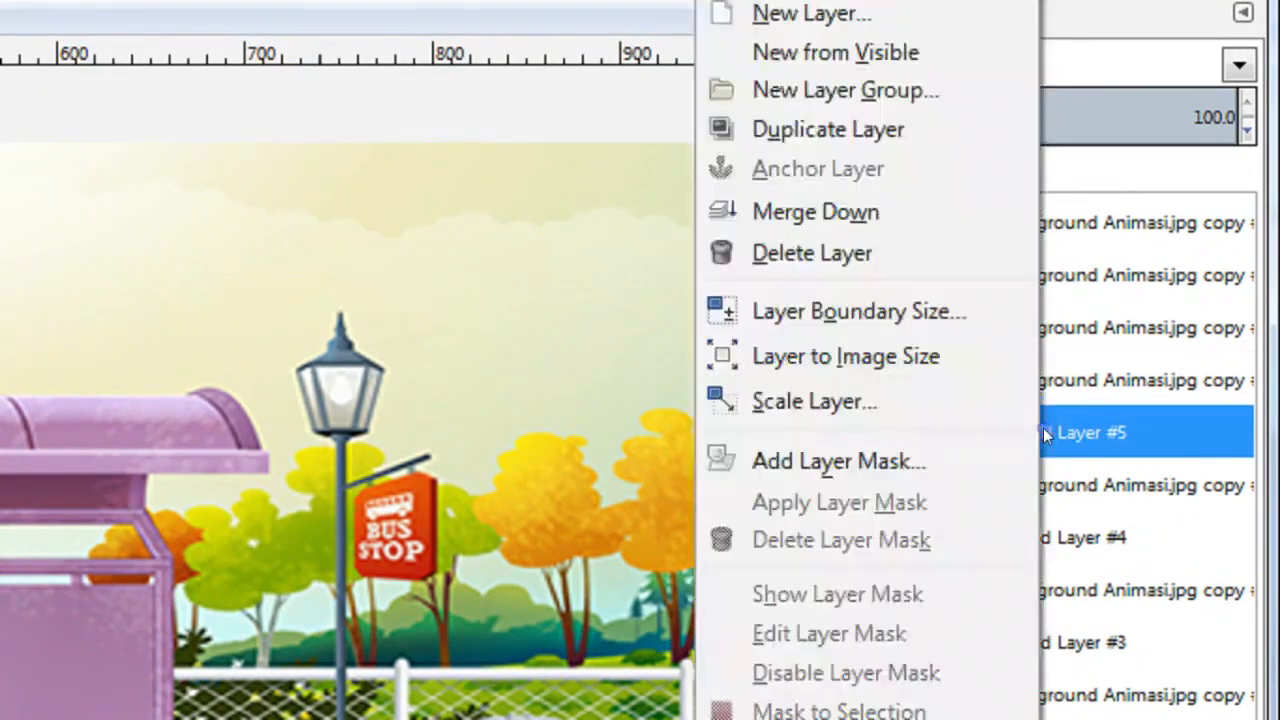
{"action": "left_click", "coordinate": [869, 205]}
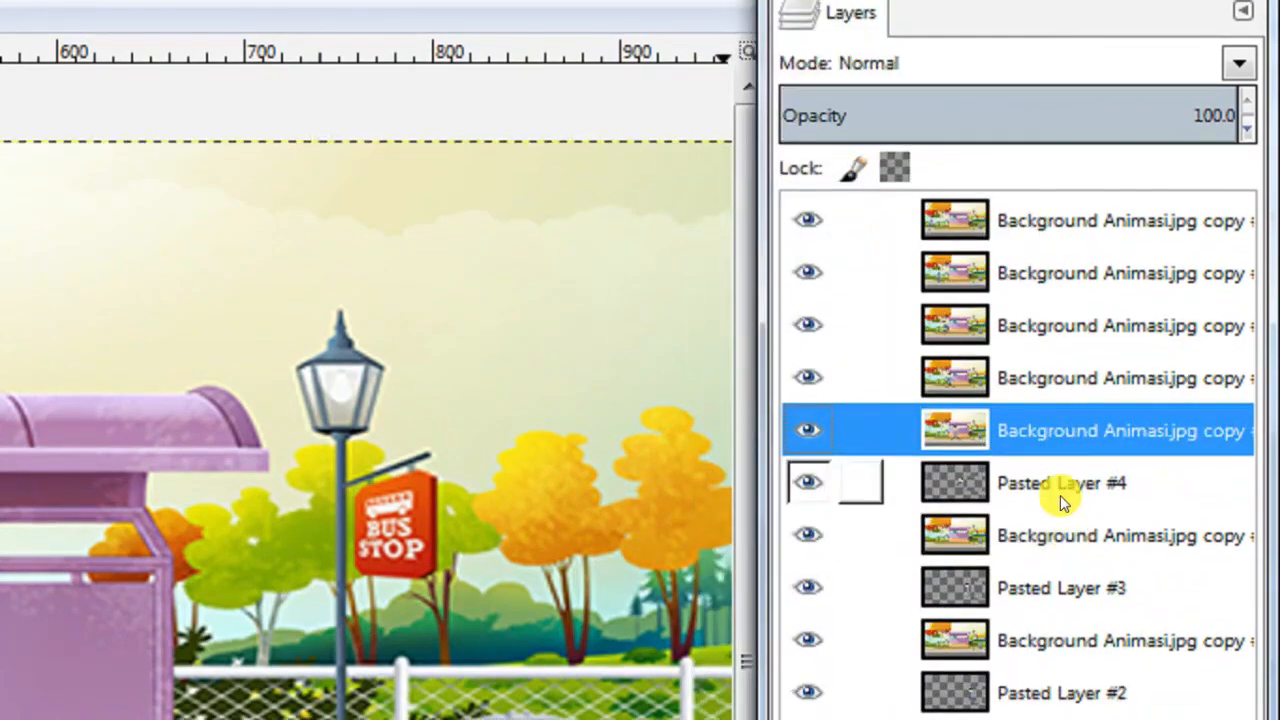
{"action": "left_click", "coordinate": [1060, 489]}
{"action": "right_click", "coordinate": [1060, 489]}
{"action": "left_click", "coordinate": [882, 208]}
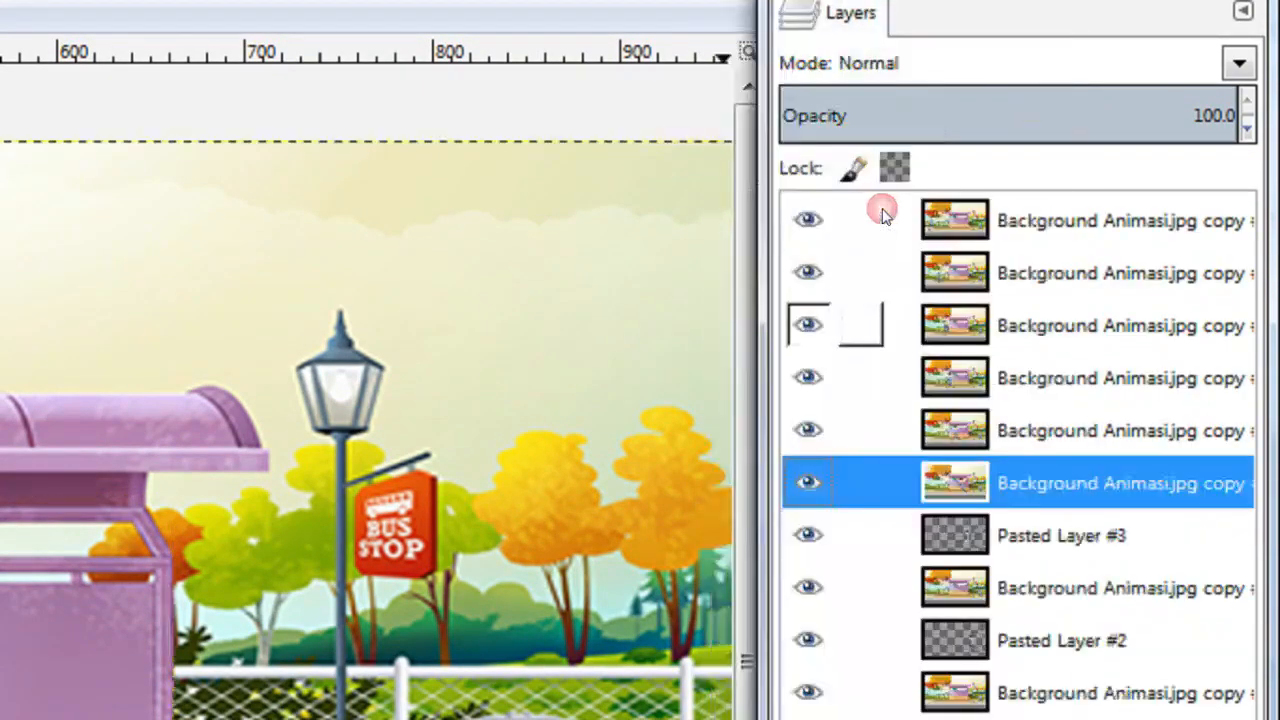
- Merge Pasted Layer #3 and Pasted Layer #2 each down into the background copy directly beneath it
{"action": "left_click", "coordinate": [1073, 535]}
{"action": "right_click", "coordinate": [1073, 519]}
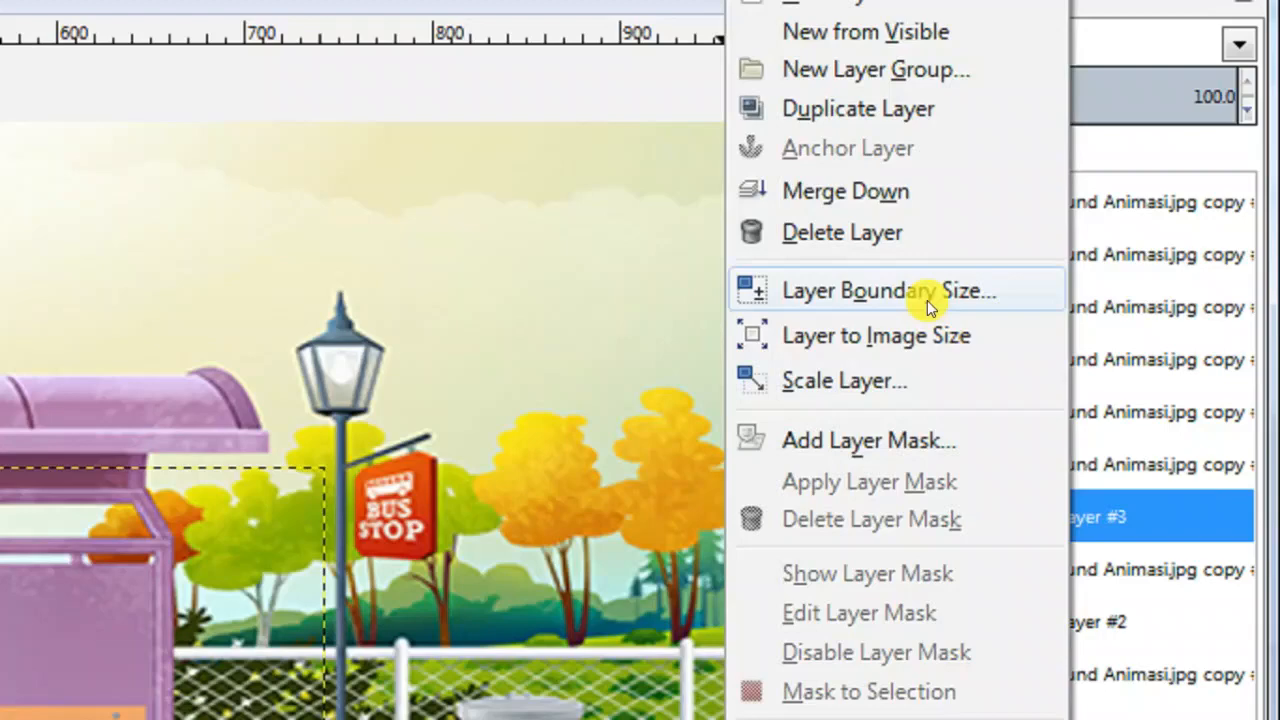
{"action": "left_click", "coordinate": [870, 189]}
{"action": "left_click", "coordinate": [1048, 546]}
{"action": "right_click", "coordinate": [1048, 546]}
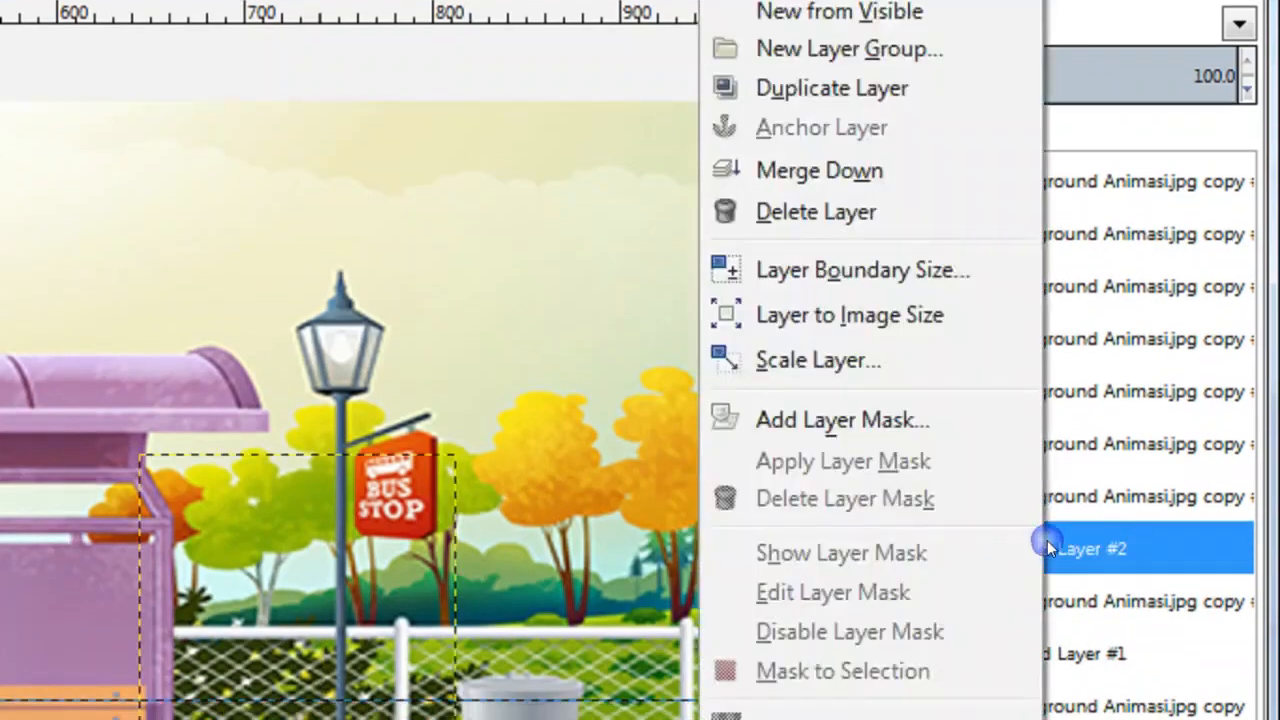
{"action": "left_click", "coordinate": [885, 186]}
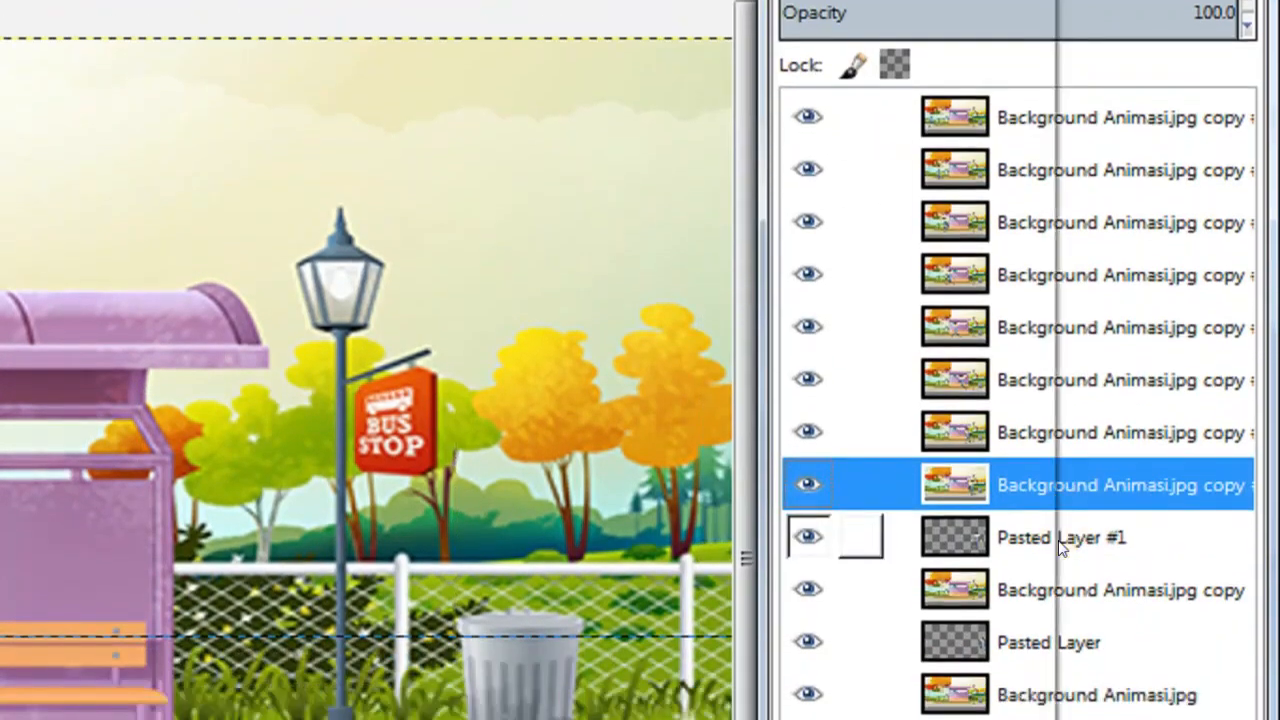
- Merge Pasted Layer #1 down into its background copy and Pasted Layer down into the original Background Animasi.jpg layer
{"action": "left_click", "coordinate": [1058, 601]}
{"action": "right_click", "coordinate": [1058, 601]}
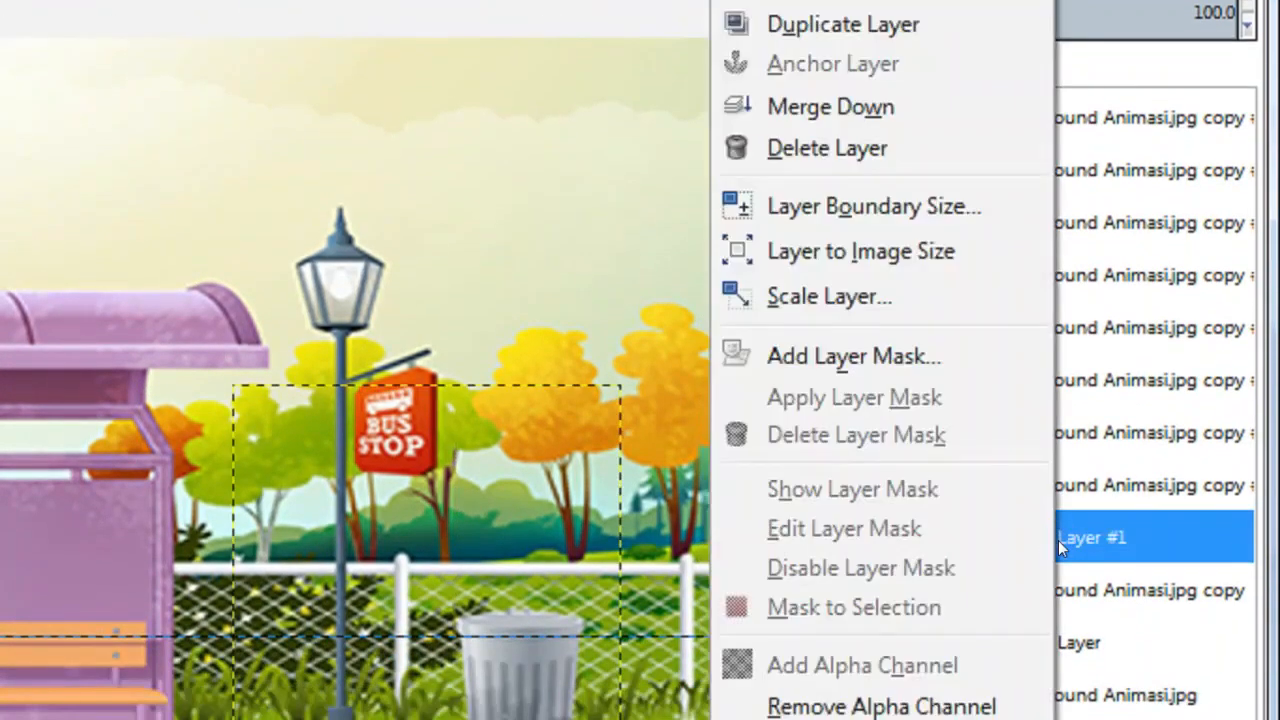
{"action": "left_click", "coordinate": [885, 163]}
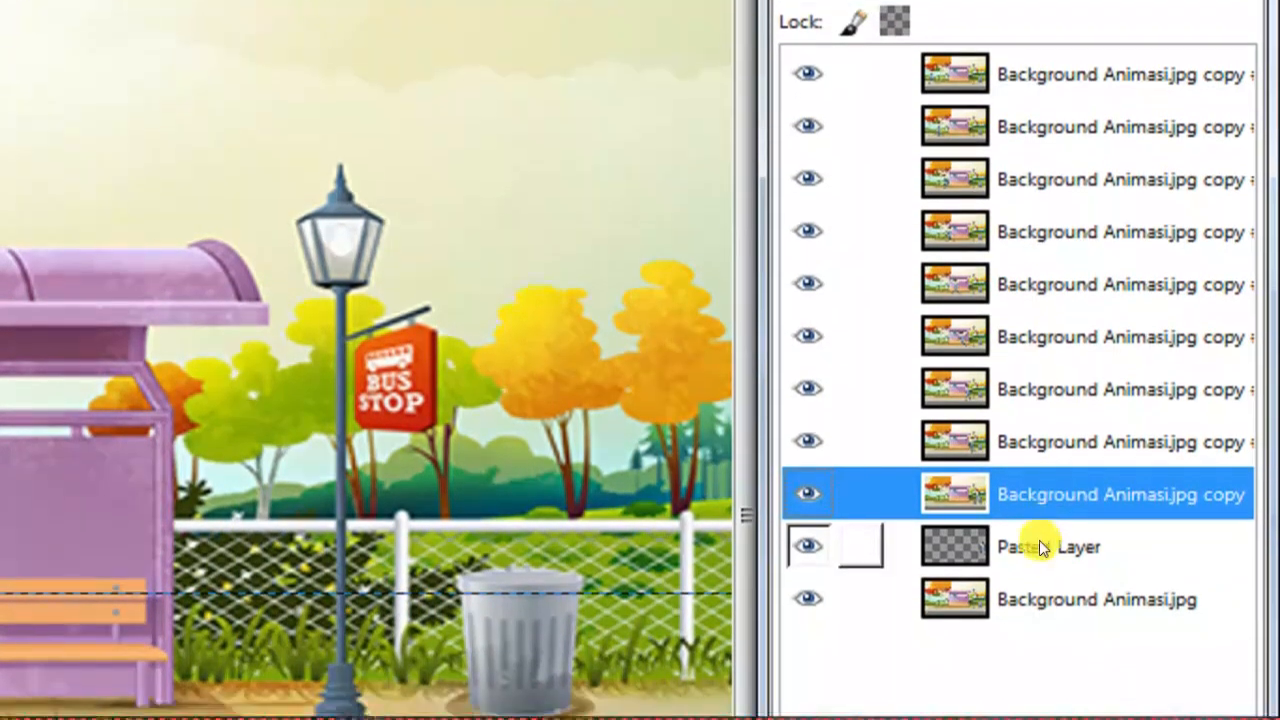
{"action": "left_click", "coordinate": [1043, 575]}
{"action": "right_click", "coordinate": [1041, 573]}
{"action": "left_click", "coordinate": [840, 63]}
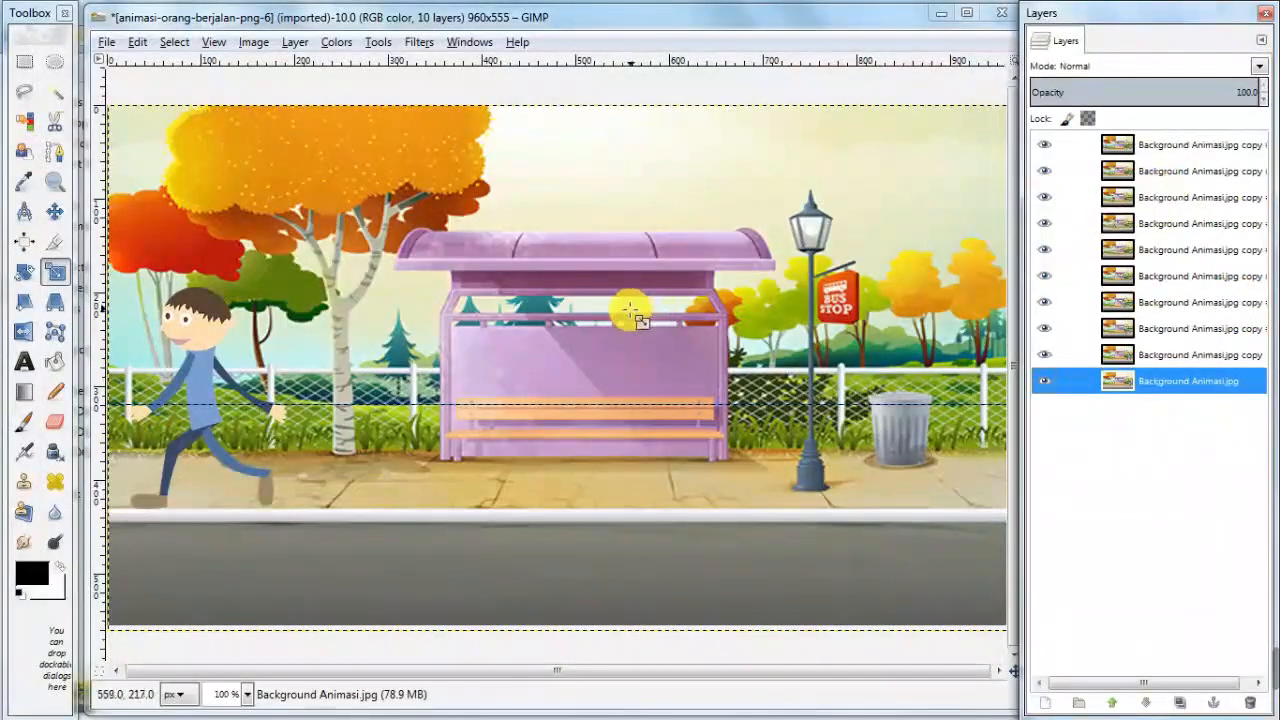
- Preview the walking animation with the Playback filter, slow it to 0.25× speed, and close the preview
{"action": "left_click", "coordinate": [417, 48]}
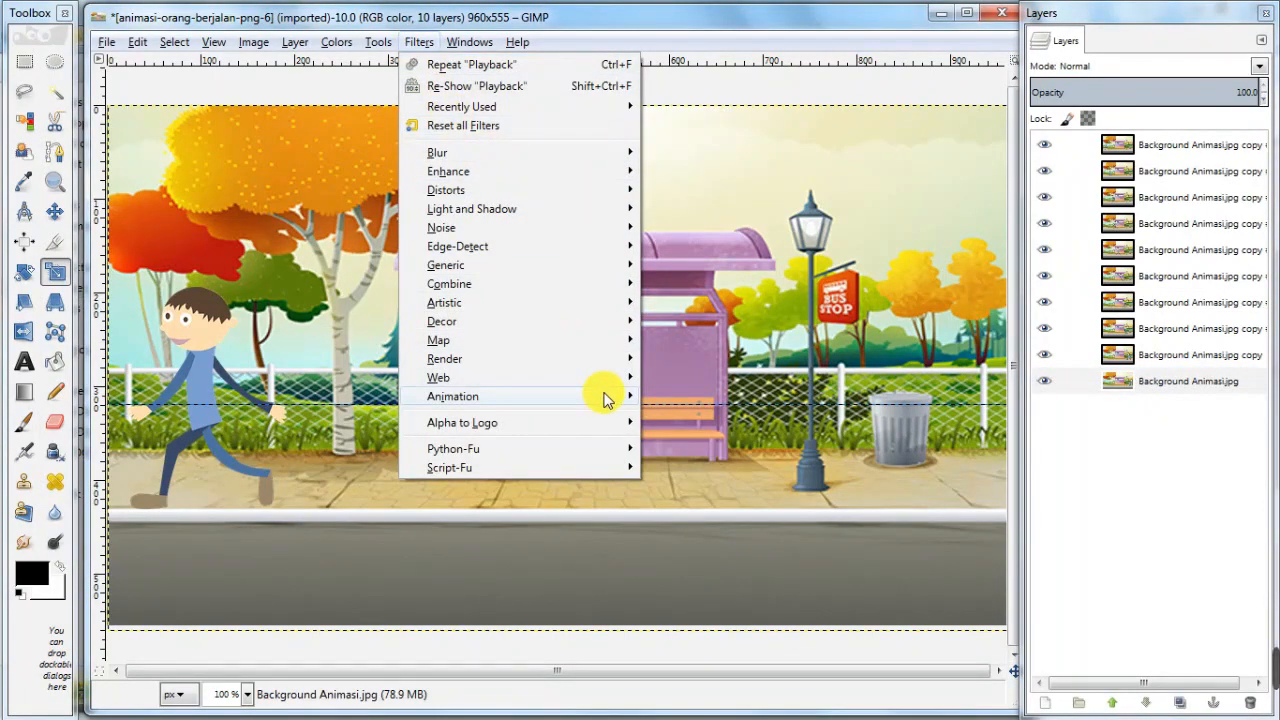
{"action": "mouse_move", "coordinate": [608, 397]}
{"action": "left_click", "coordinate": [727, 537]}
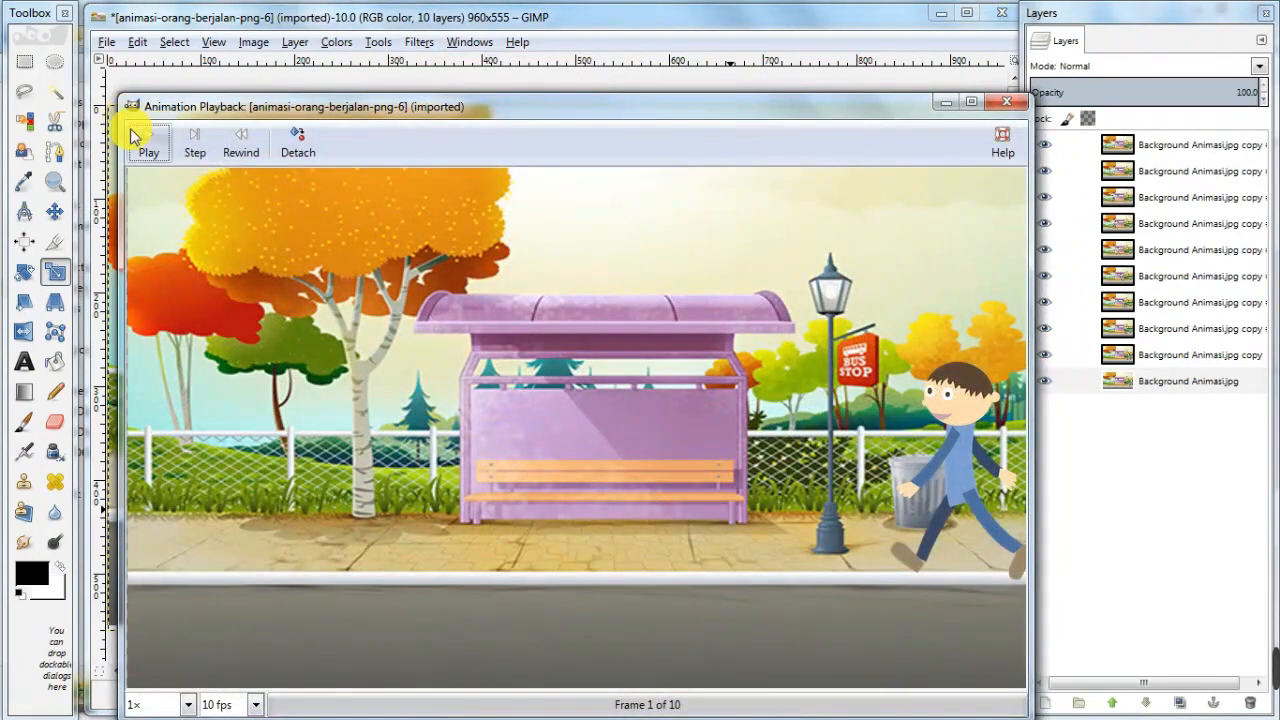
{"action": "left_click", "coordinate": [152, 148]}
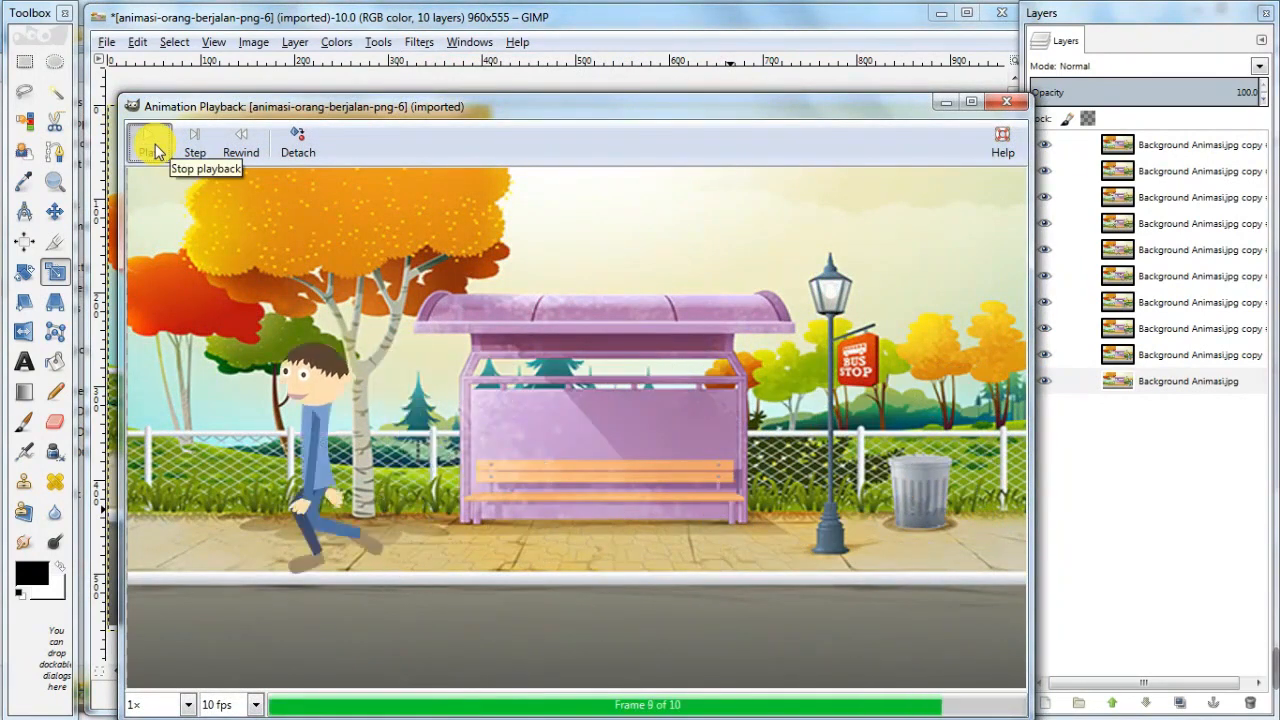
{"action": "left_click", "coordinate": [189, 705]}
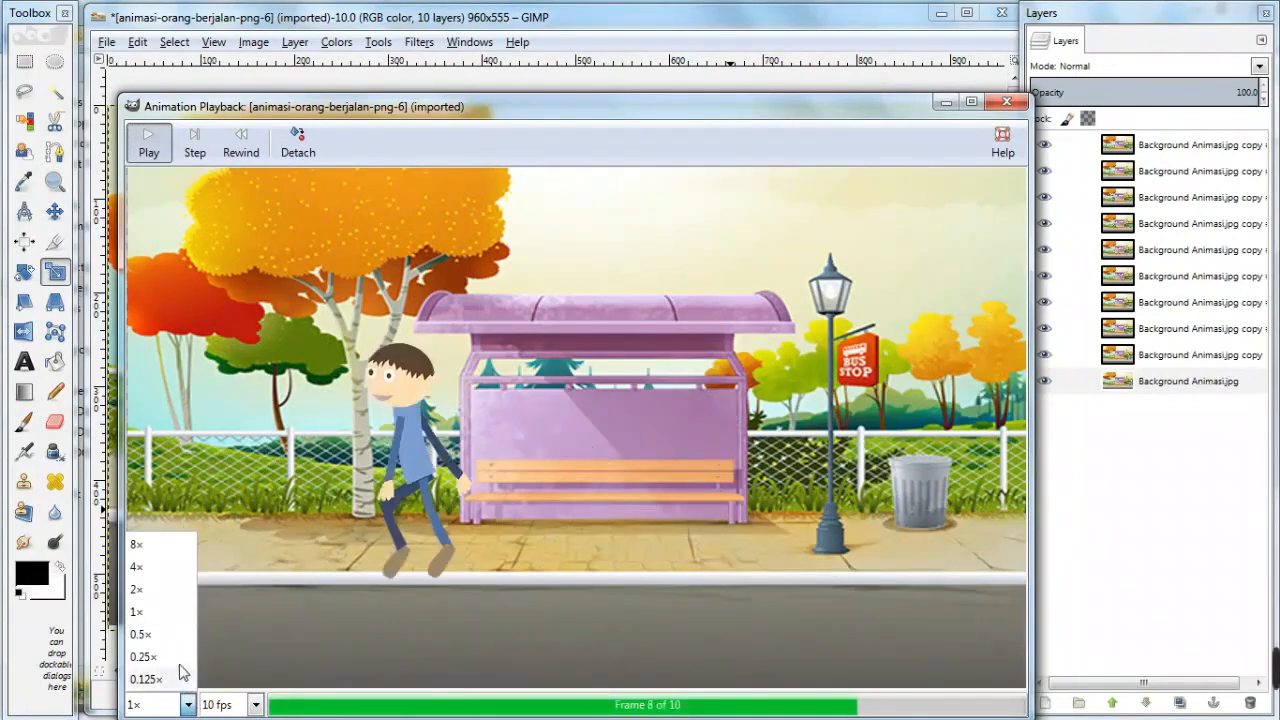
{"action": "left_click", "coordinate": [163, 656]}
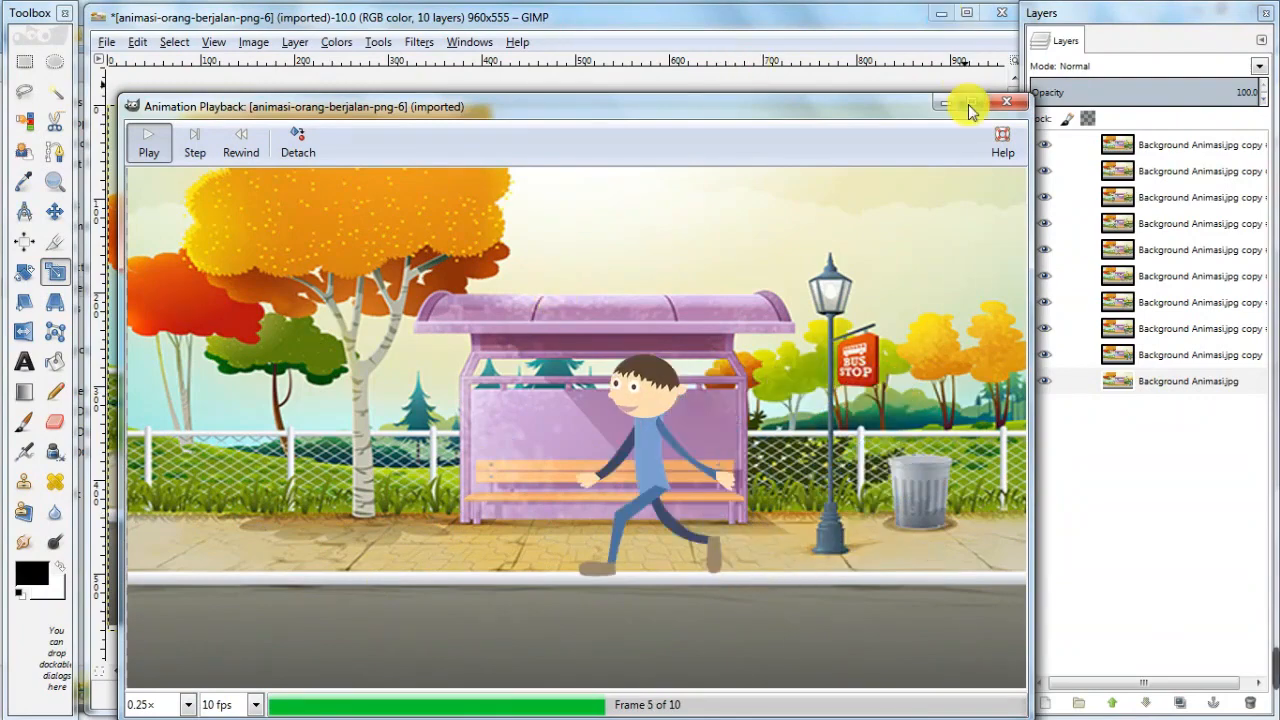
{"action": "left_click", "coordinate": [1006, 102]}
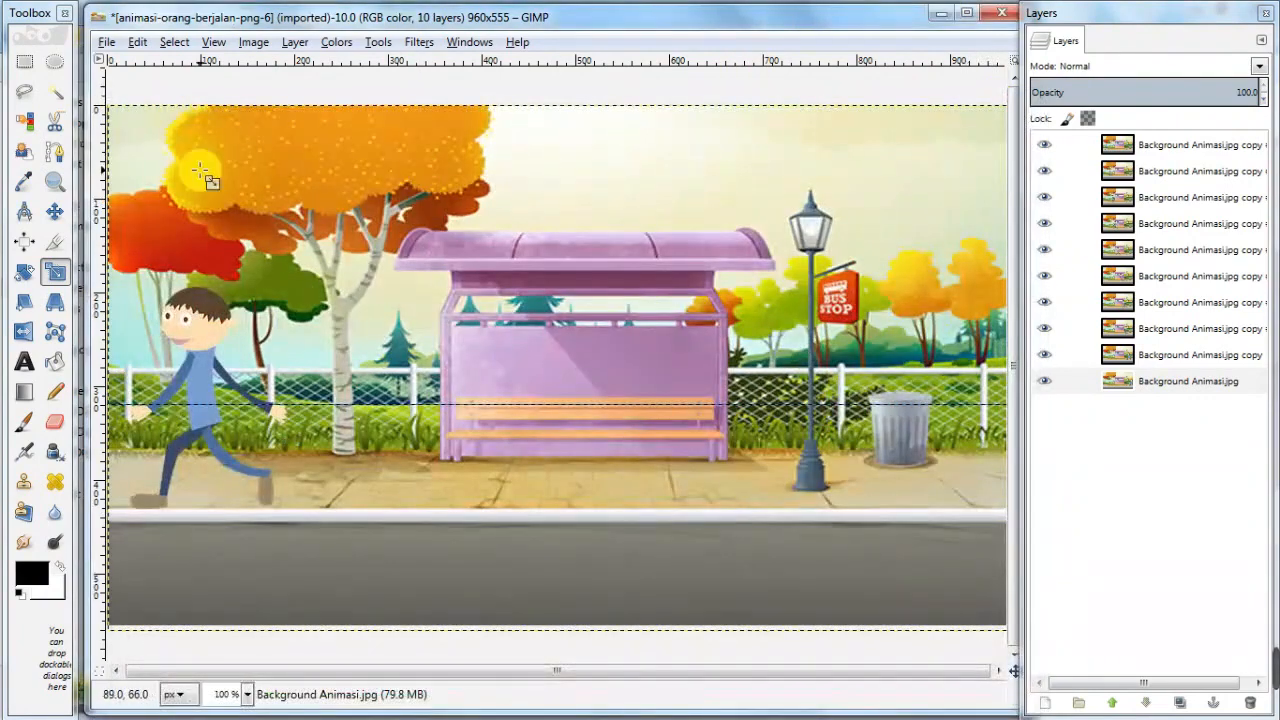
- Save the project under the new name animasi-orang-berjalan NAMA-KELAS-ABSEN.xcf in the Picture folder
{"action": "left_click", "coordinate": [113, 50]}
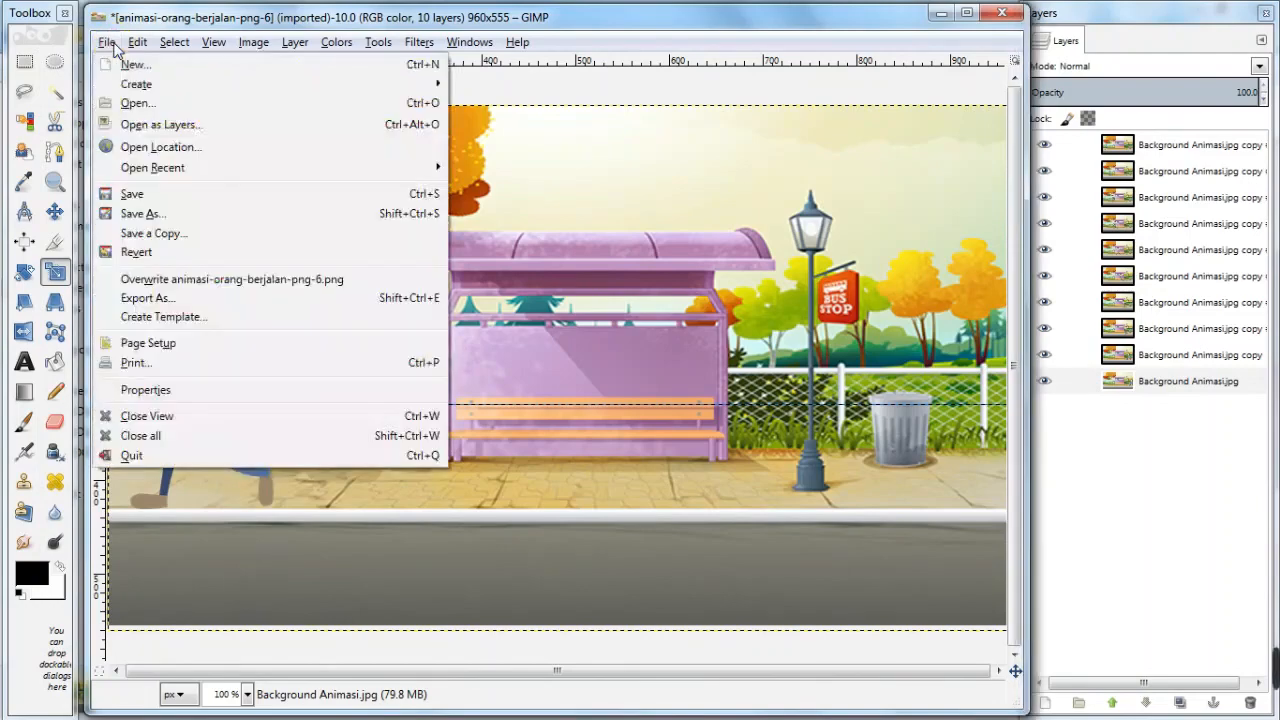
{"action": "left_click", "coordinate": [152, 214]}
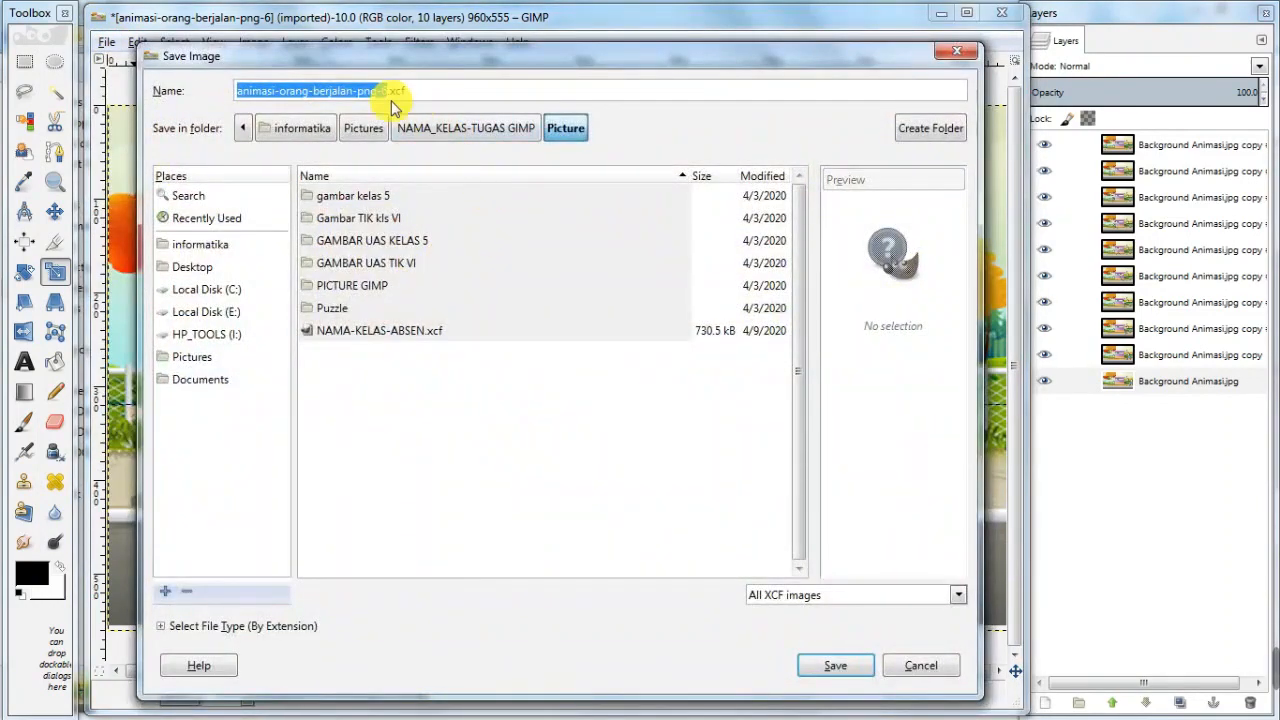
{"action": "left_click_drag", "start_coordinate": [382, 91], "coordinate": [355, 91]}
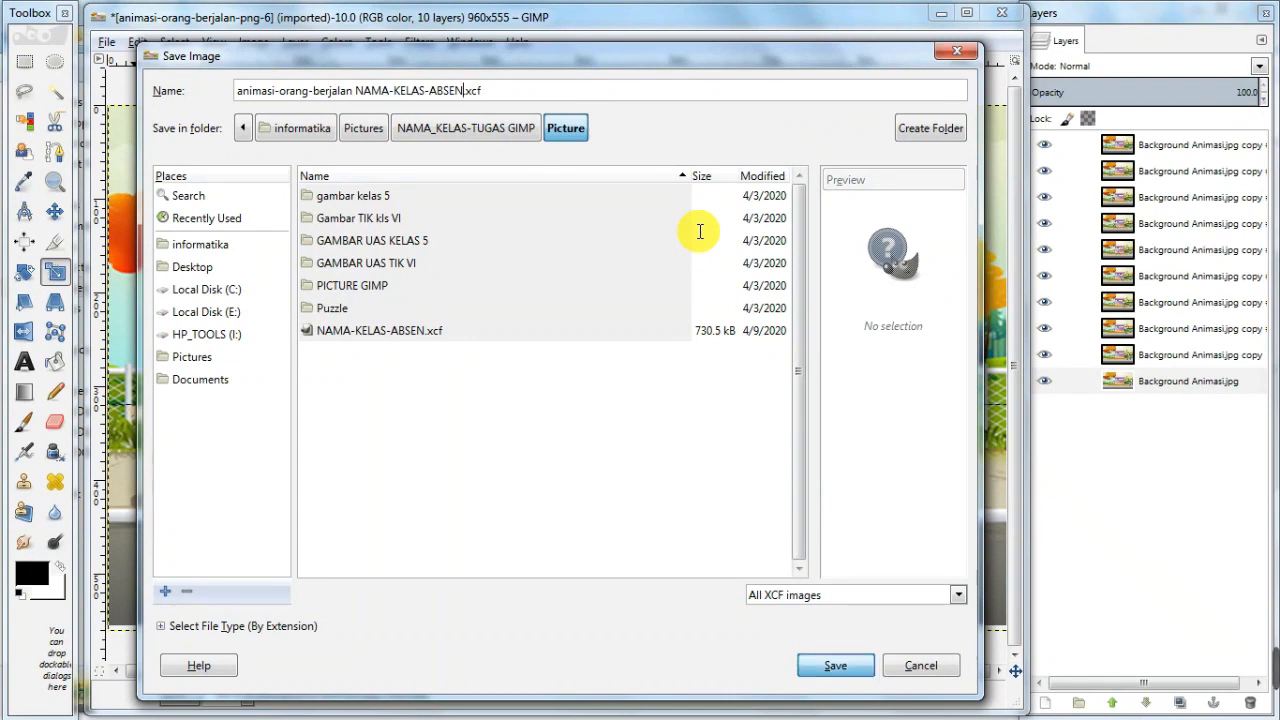
{"action": "key", "text": "Return"}
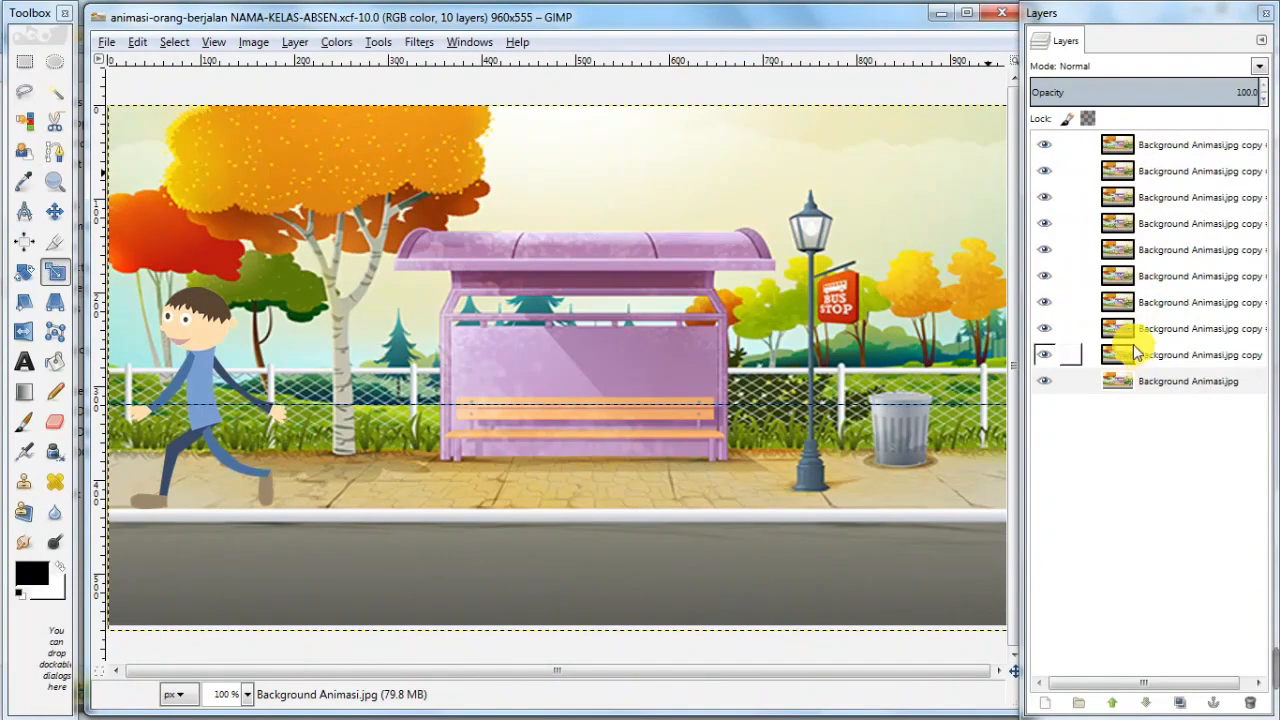
- Start exporting the image to the Picture folder as animasi-orang-berjalan NAMA-KELAS-ABSEN.GIF, filtering the listed files to GIF images
{"action": "left_click", "coordinate": [105, 42]}
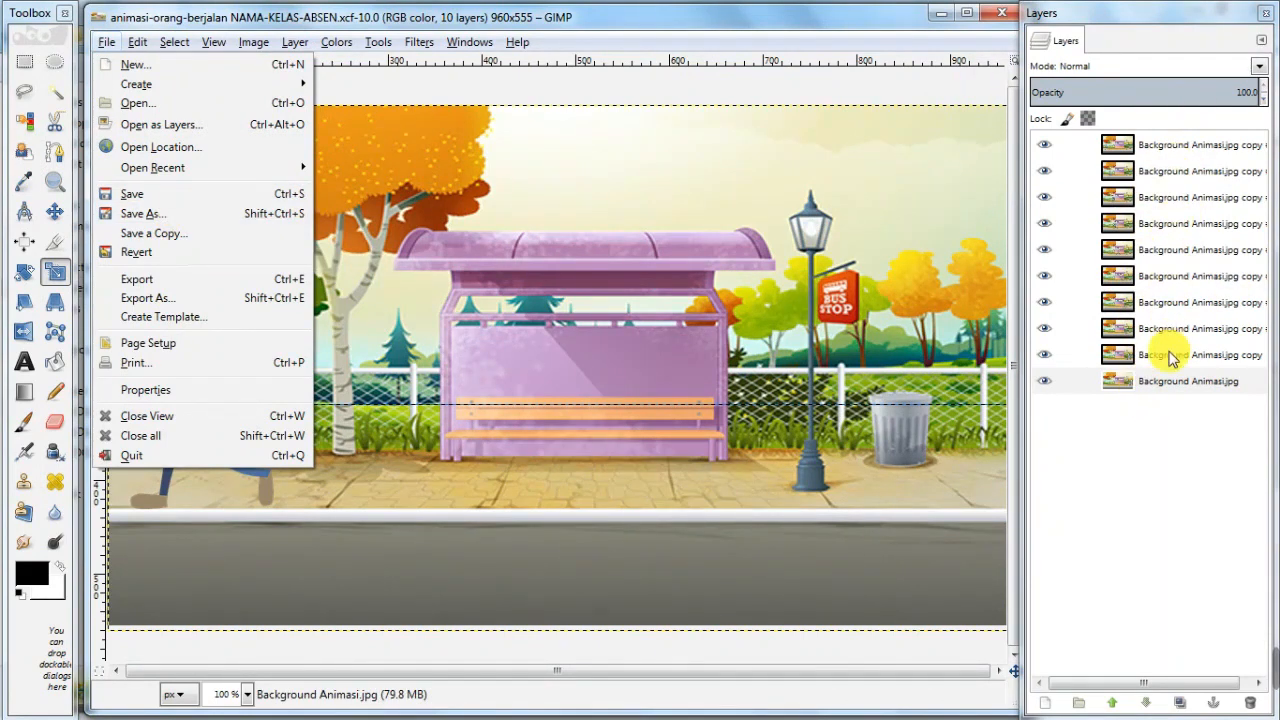
{"action": "left_click", "coordinate": [1146, 145]}
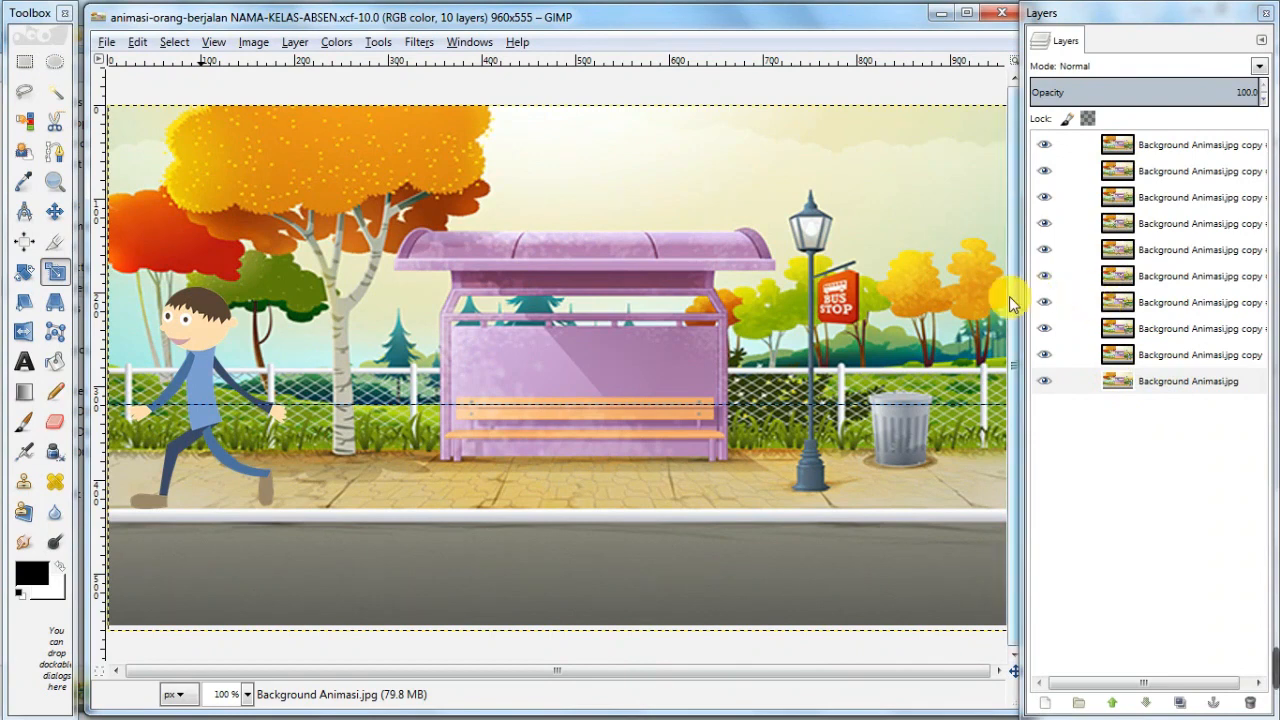
{"action": "left_click", "coordinate": [104, 40]}
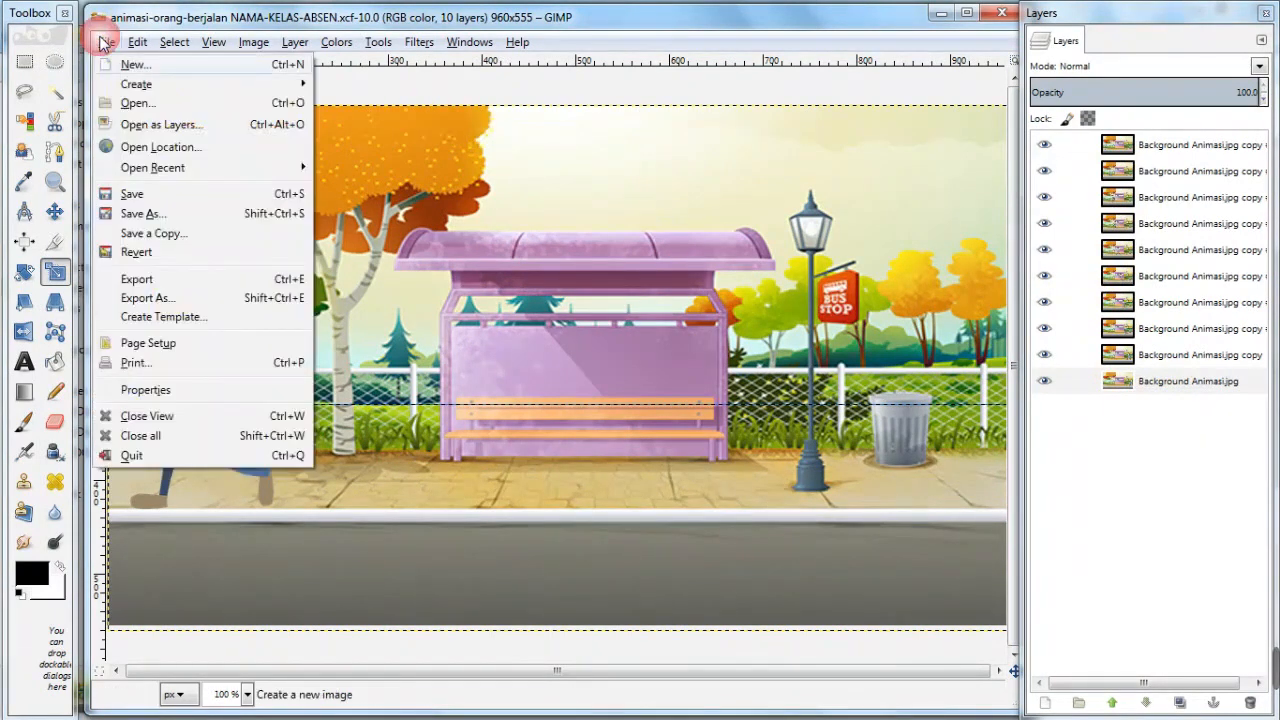
{"action": "left_click", "coordinate": [160, 300]}
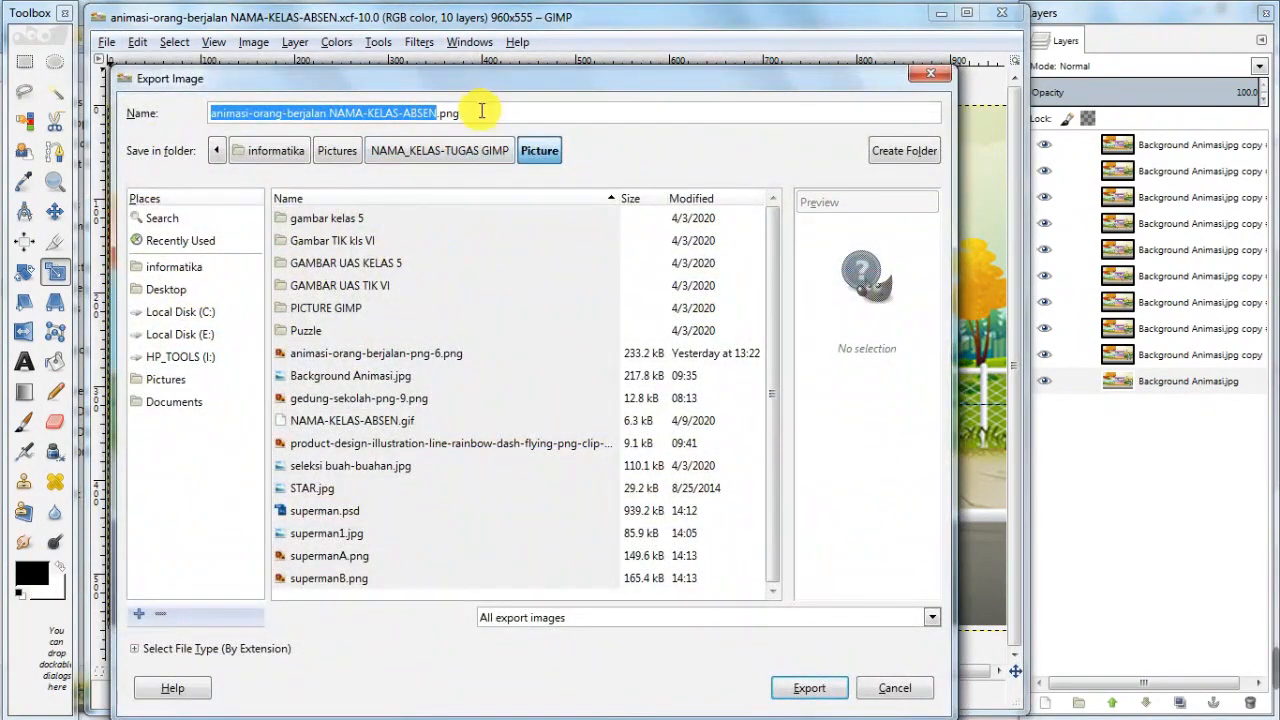
{"action": "left_click", "coordinate": [481, 114]}
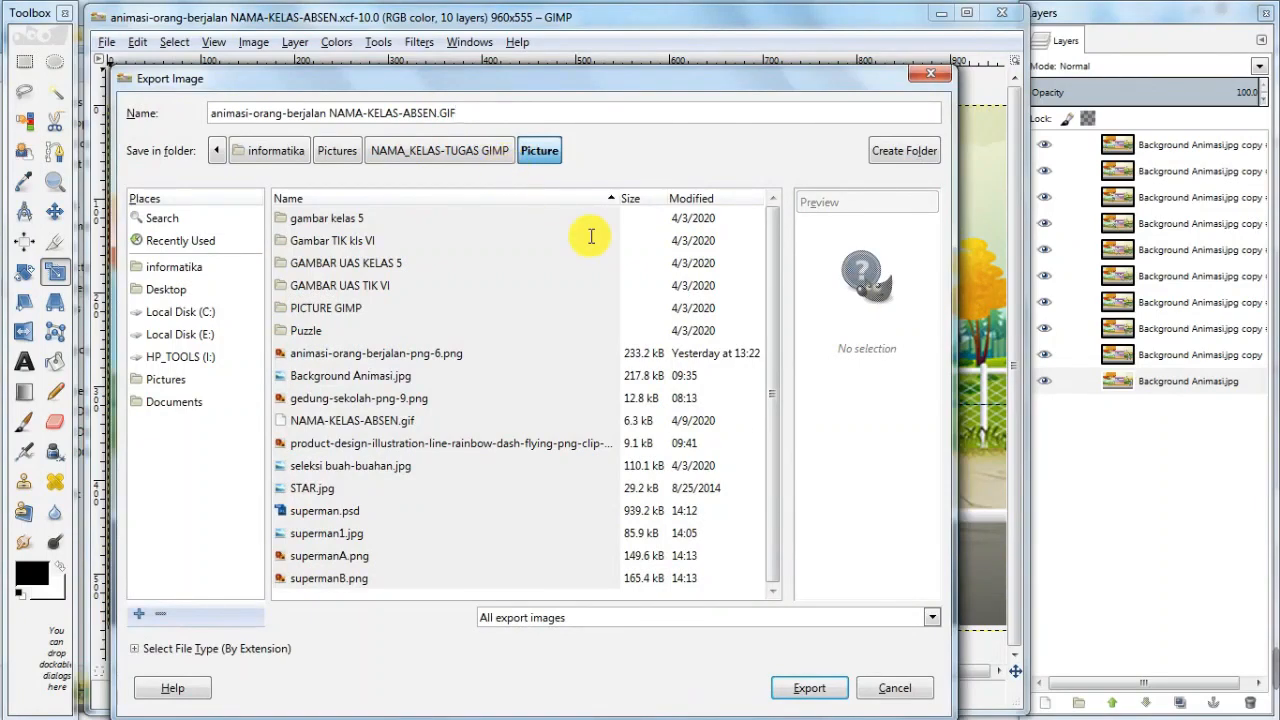
{"action": "left_click", "coordinate": [583, 618]}
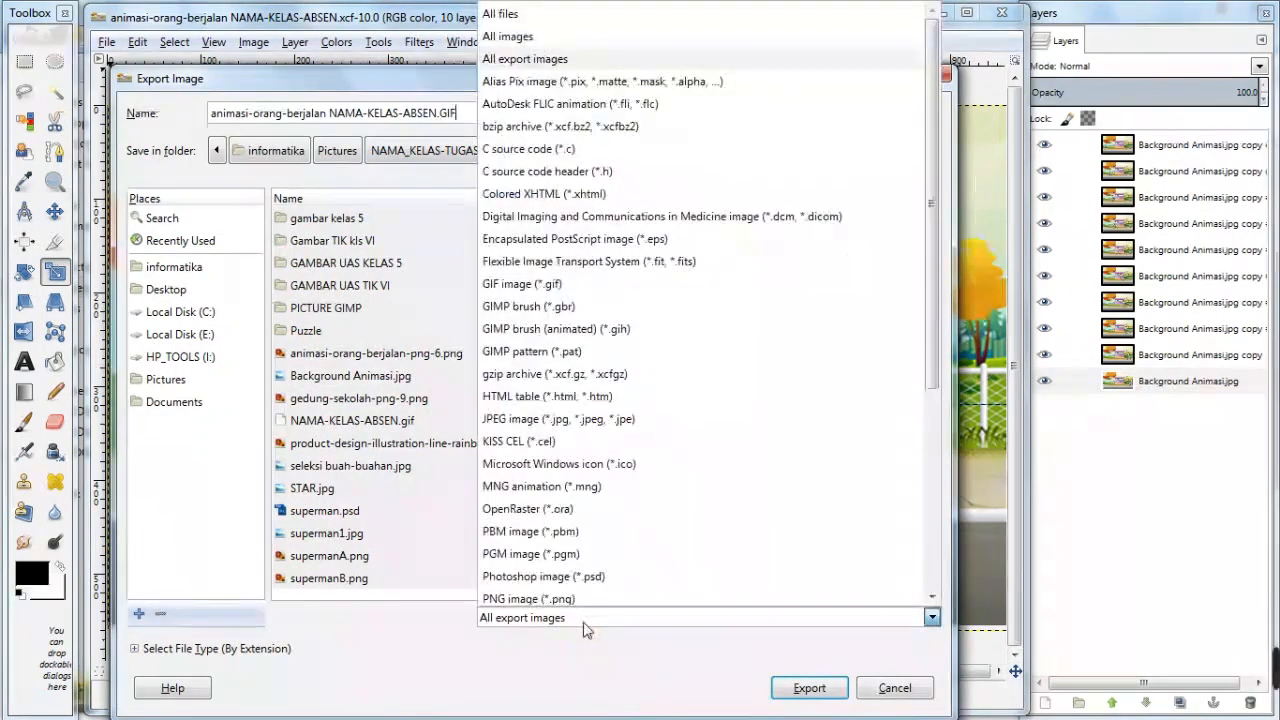
{"action": "left_click", "coordinate": [537, 285]}
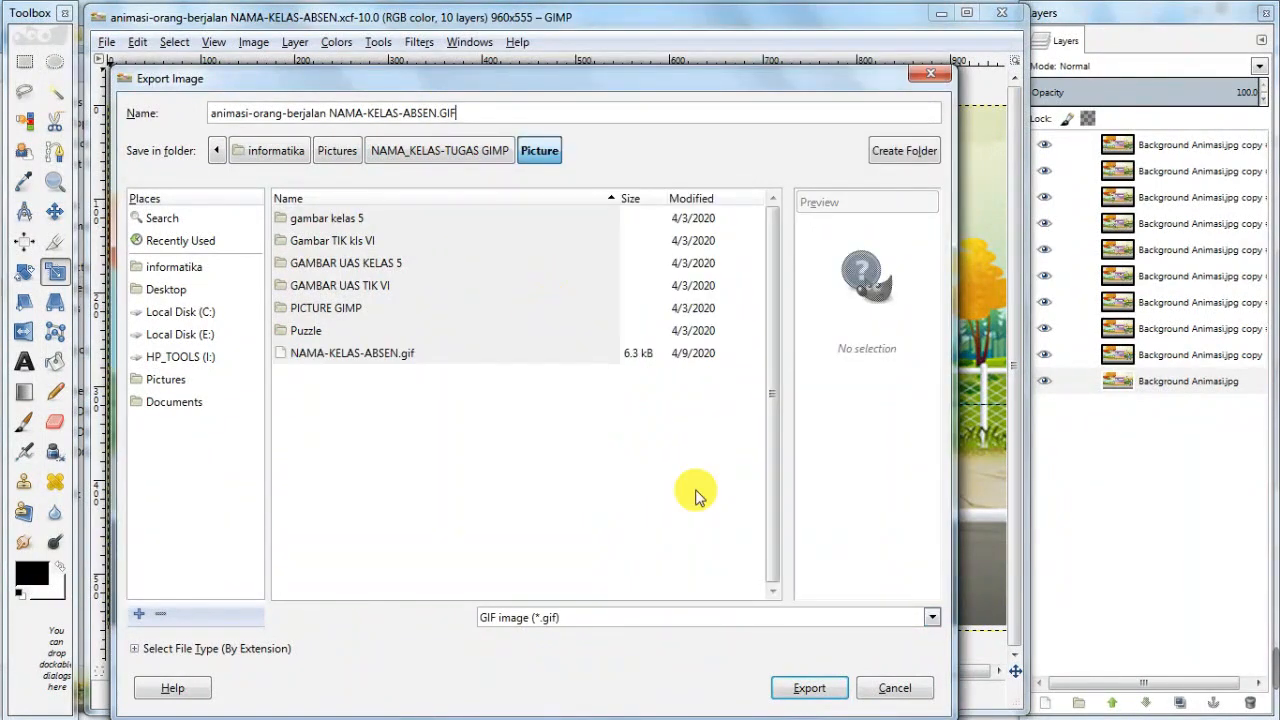
{"action": "left_click", "coordinate": [810, 689]}
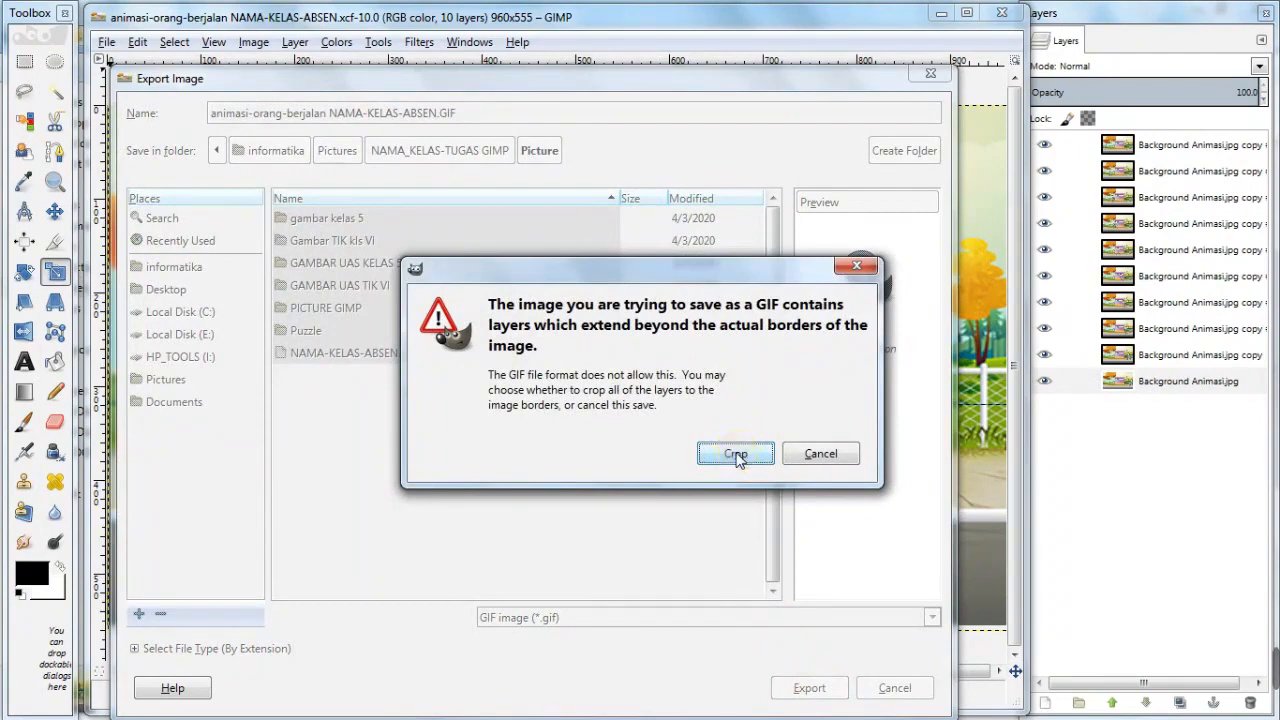
- Crop all layers to the image borders and export the GIF as an animation
{"action": "left_click", "coordinate": [736, 456]}
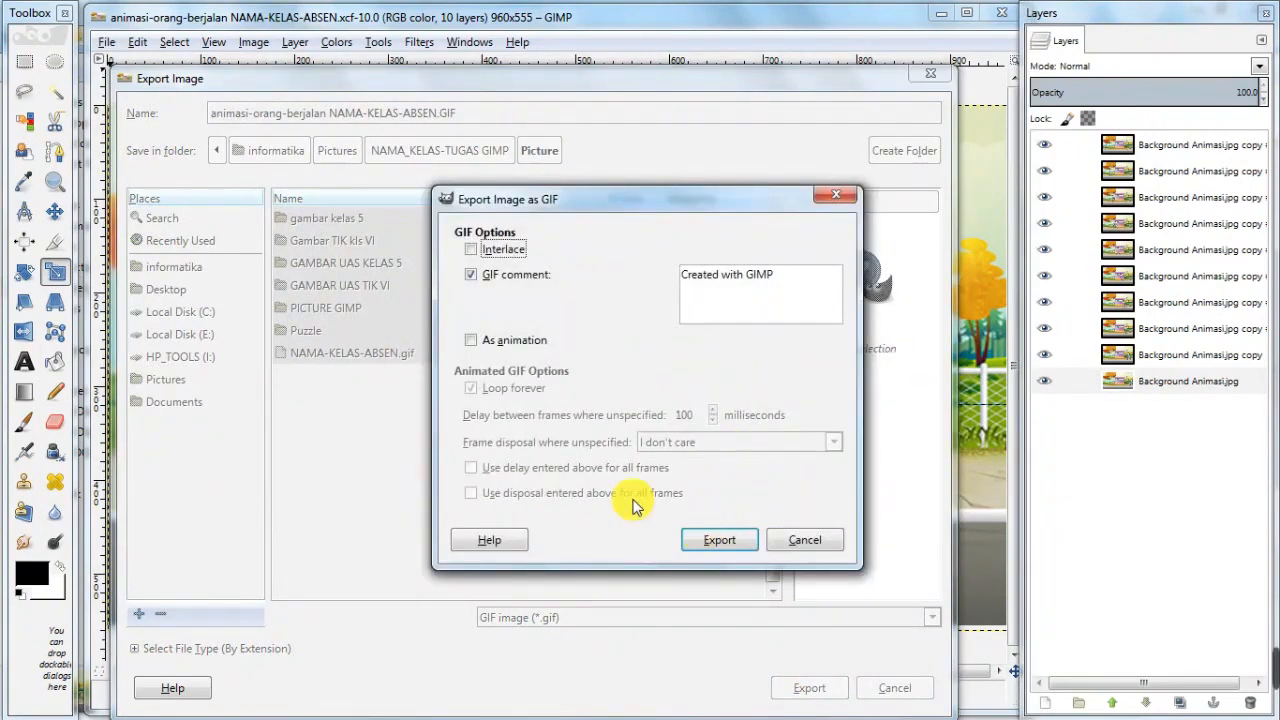
{"action": "left_click", "coordinate": [470, 340]}
{"action": "left_click", "coordinate": [724, 541]}
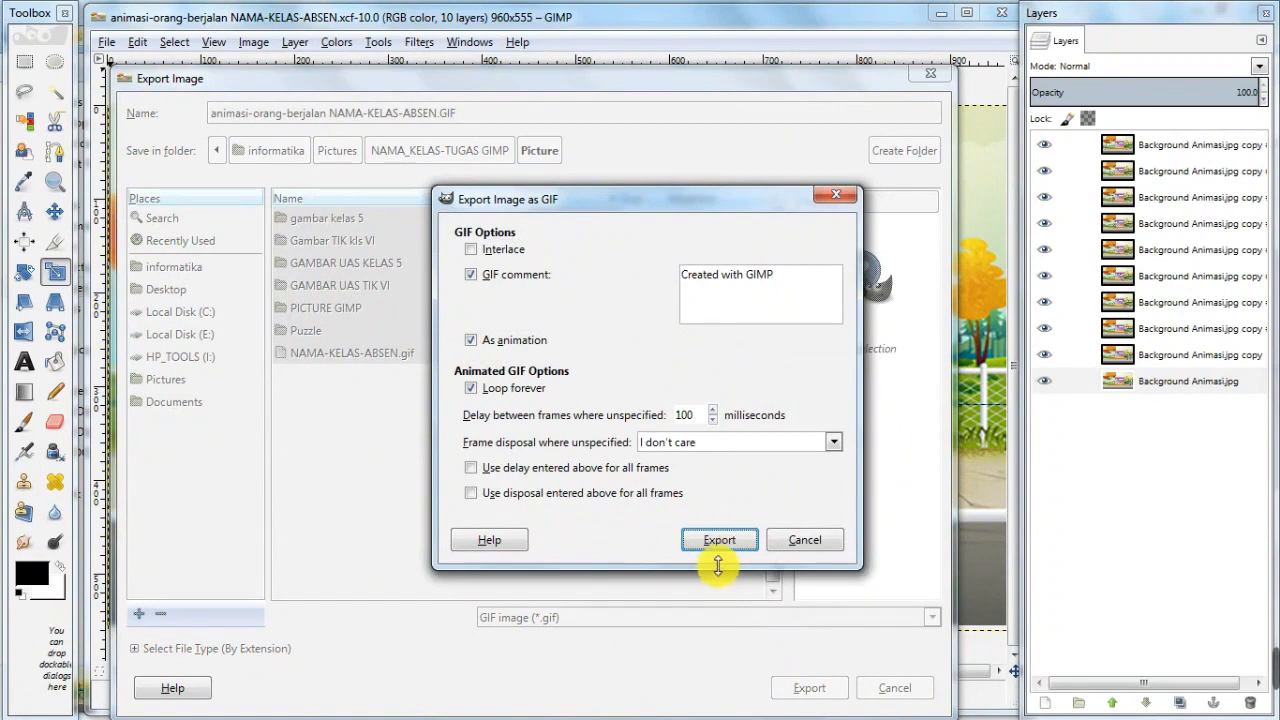
{"action": "left_click", "coordinate": [718, 545]}
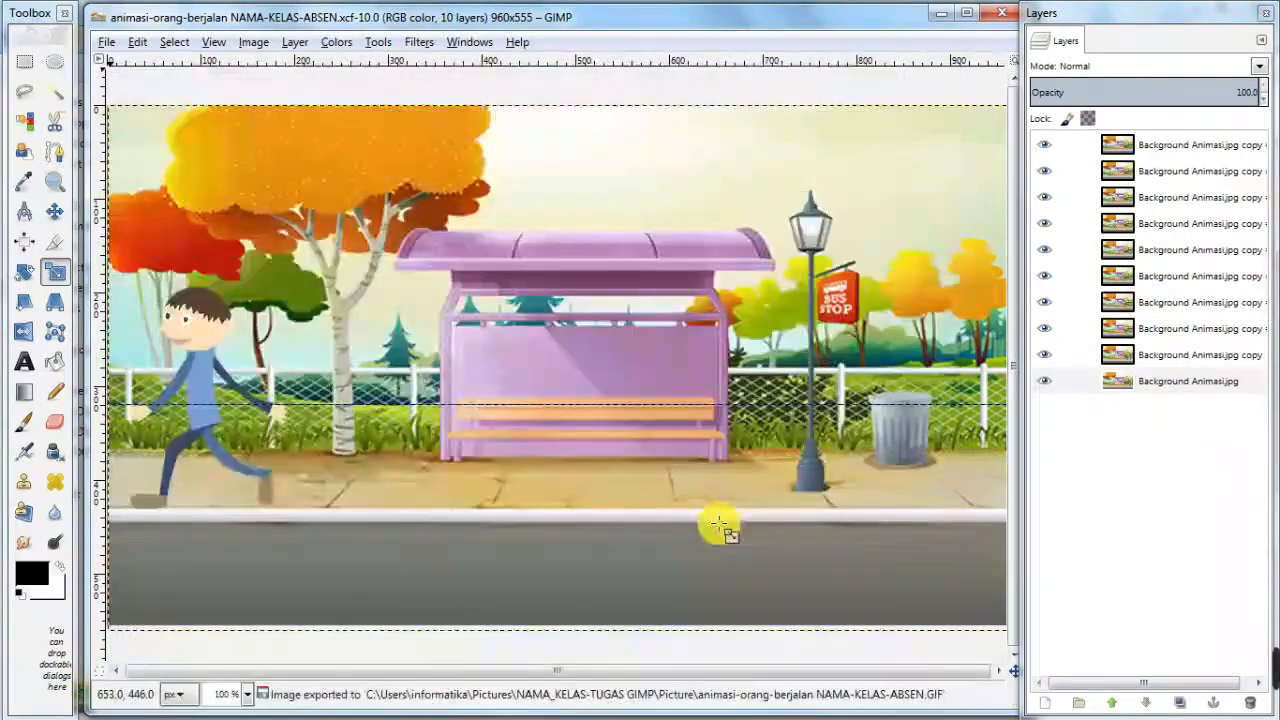
- View the walking animation in a maximized Playback window, and minimize it to return to the image
{"action": "left_click", "coordinate": [428, 41]}
{"action": "left_click", "coordinate": [450, 78]}
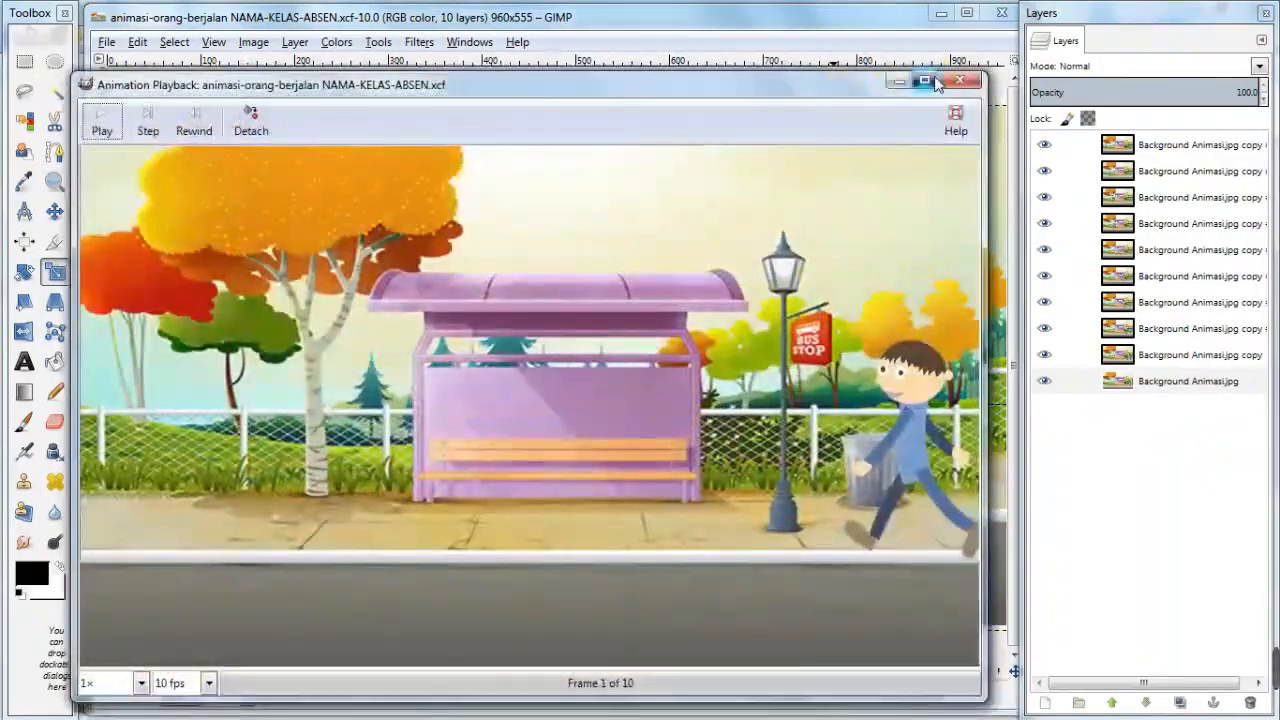
{"action": "left_click", "coordinate": [937, 78]}
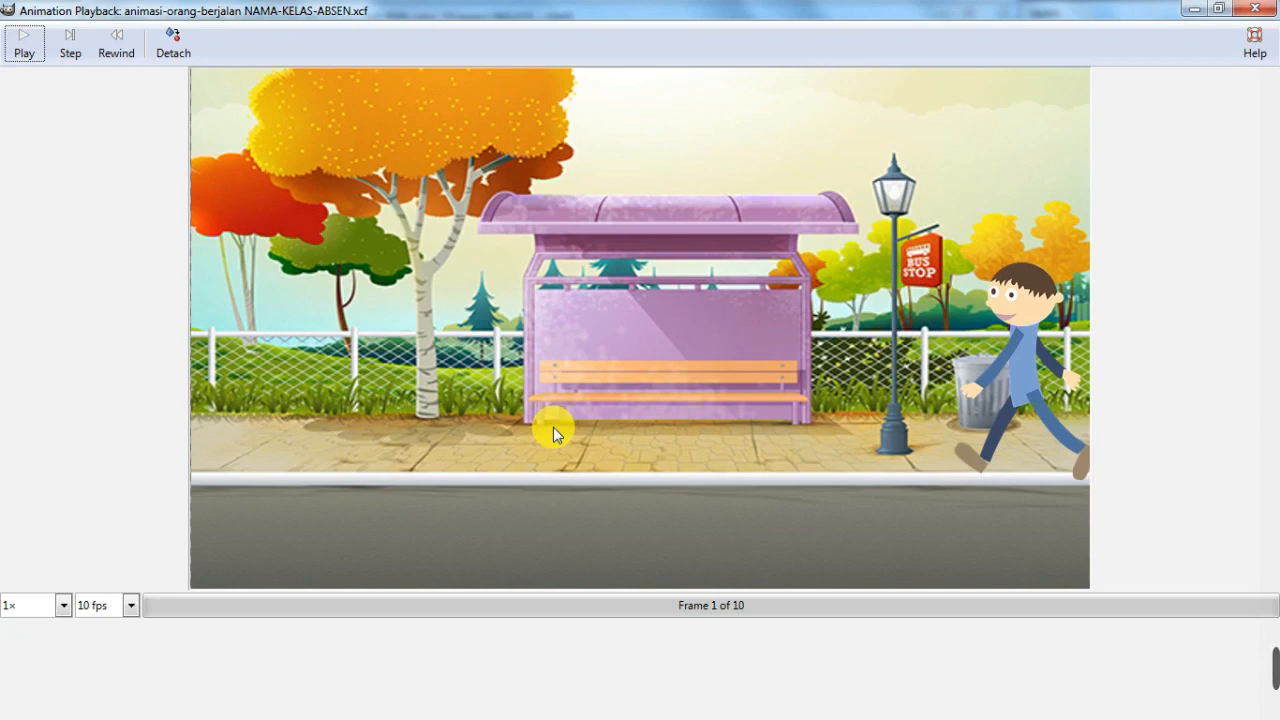
{"action": "left_click", "coordinate": [1193, 10]}
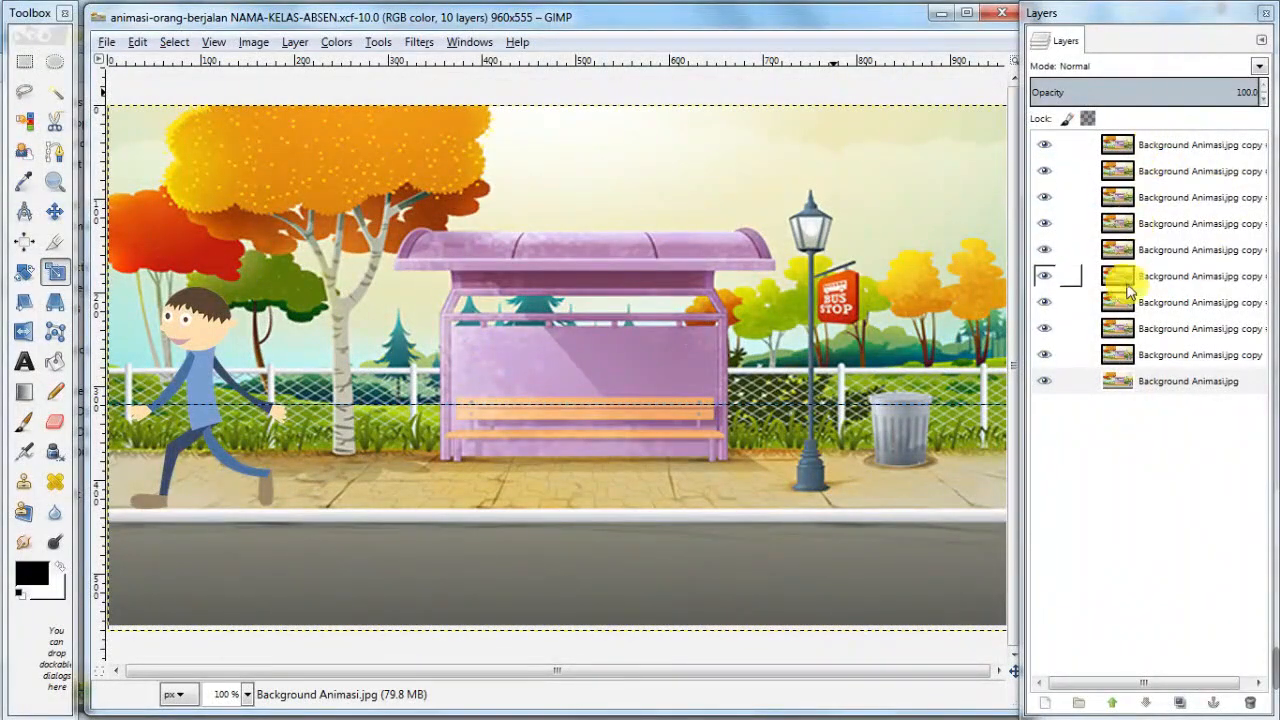
{"action": "left_click", "coordinate": [1090, 10]}
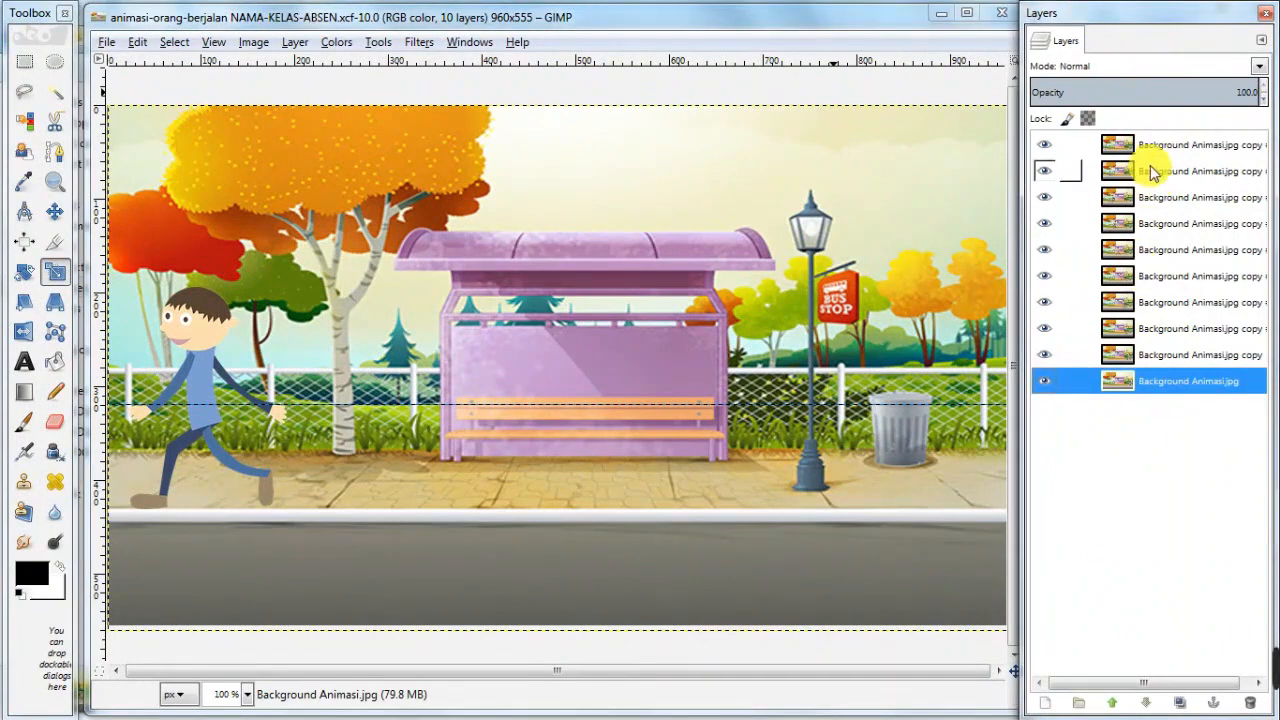